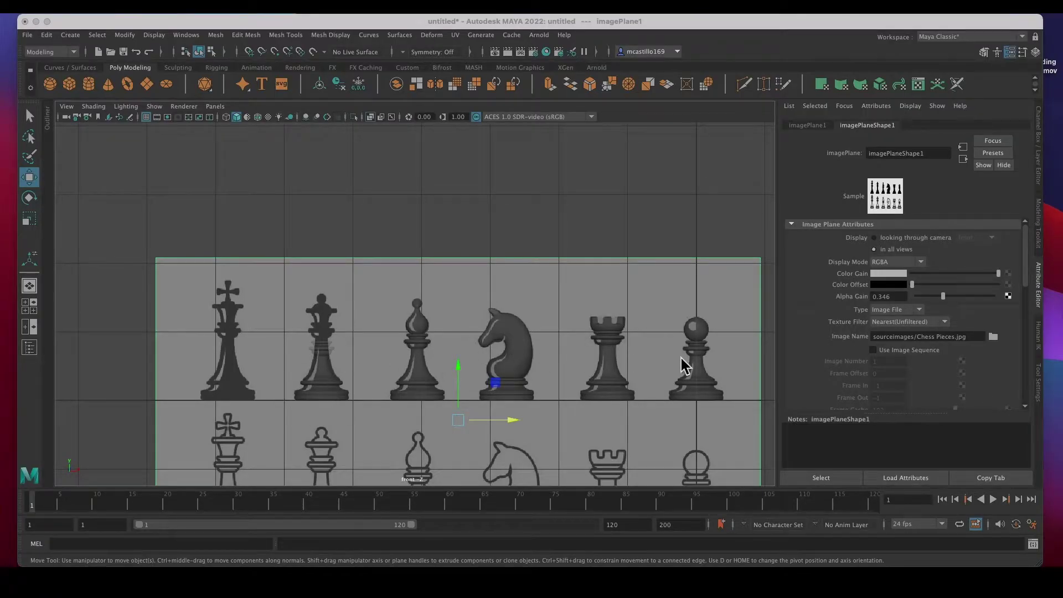
# Step: Select the queen's base cylinder from the modeled pieces and frame it in the front view
pyautogui.moveTo(753, 227); pyautogui.dragTo(389, 418)
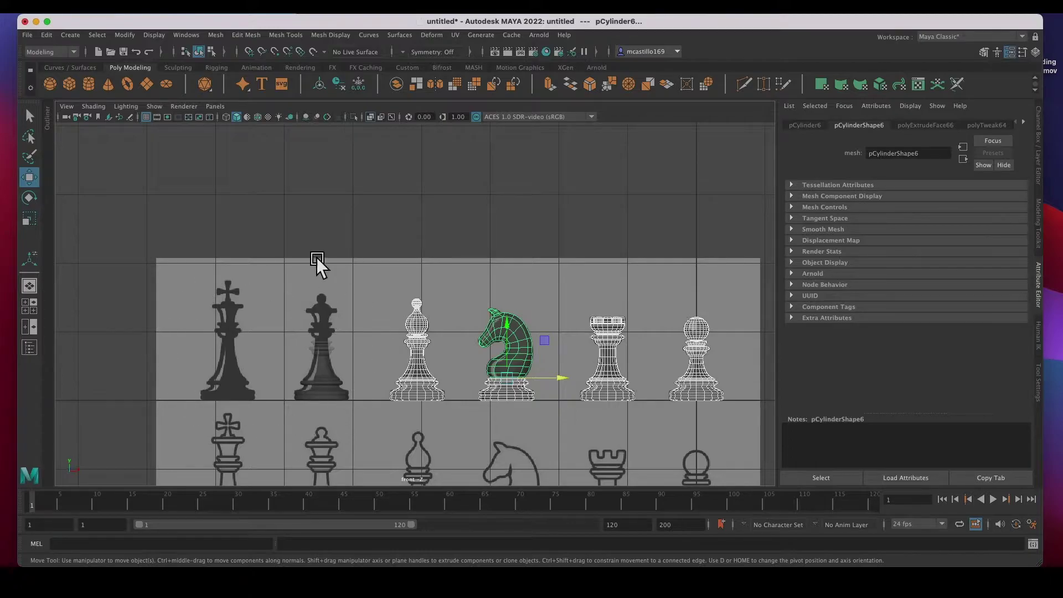
pyautogui.click(331, 366)
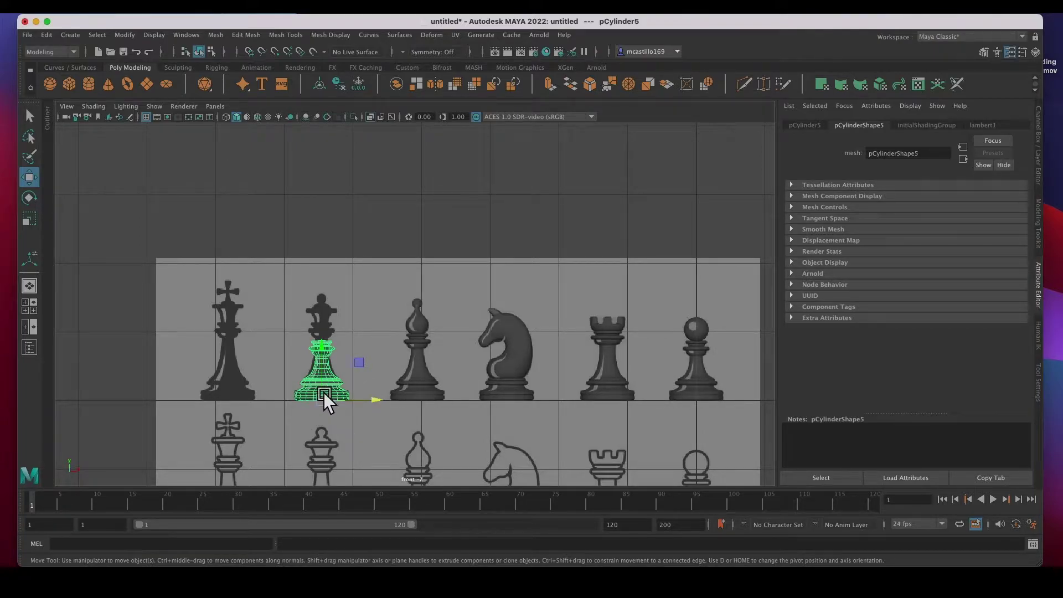
pyautogui.press('f')
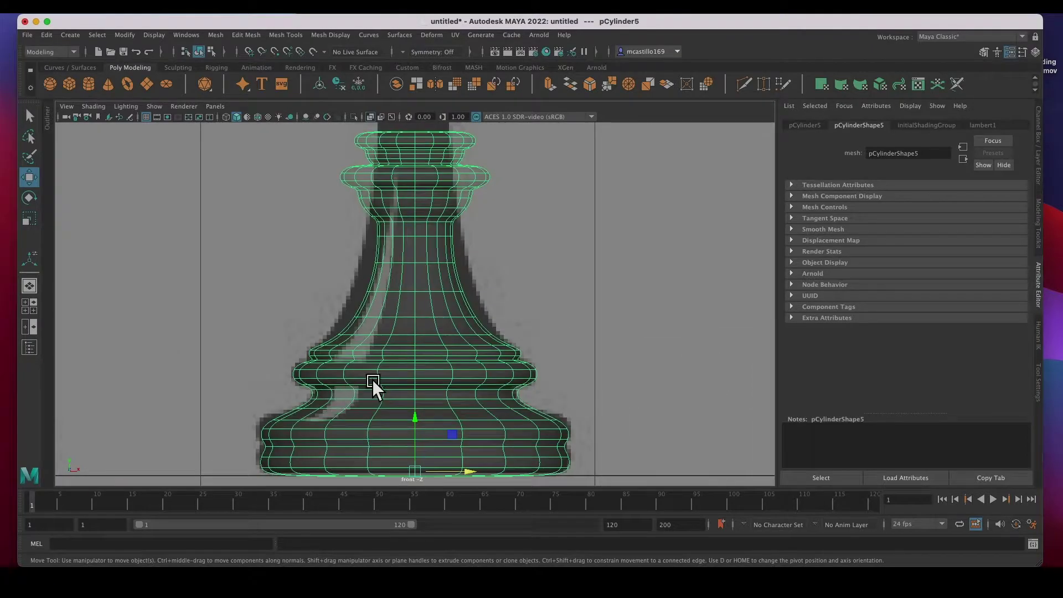
# Step: Enter vertex mode and raise the queen's upper vertices to form the crown
pyautogui.keyDown('alt'); pyautogui.moveTo(412, 313); pyautogui.dragTo(429, 420, button='middle'); pyautogui.keyUp('alt')
pyautogui.moveTo(423, 346); pyautogui.dragTo(371, 284, button='right')
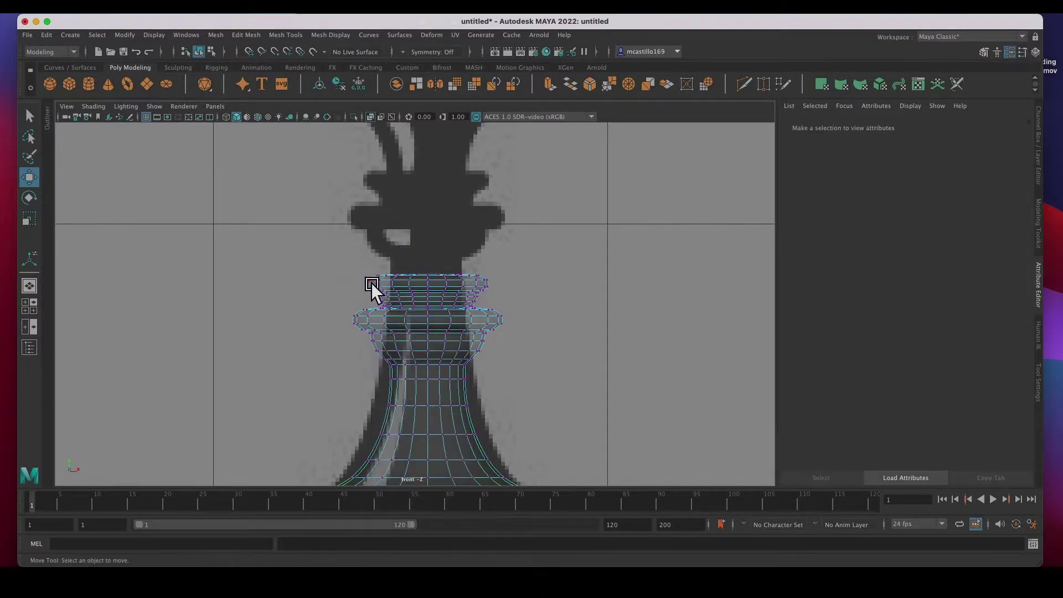
pyautogui.moveTo(348, 267); pyautogui.dragTo(547, 371)
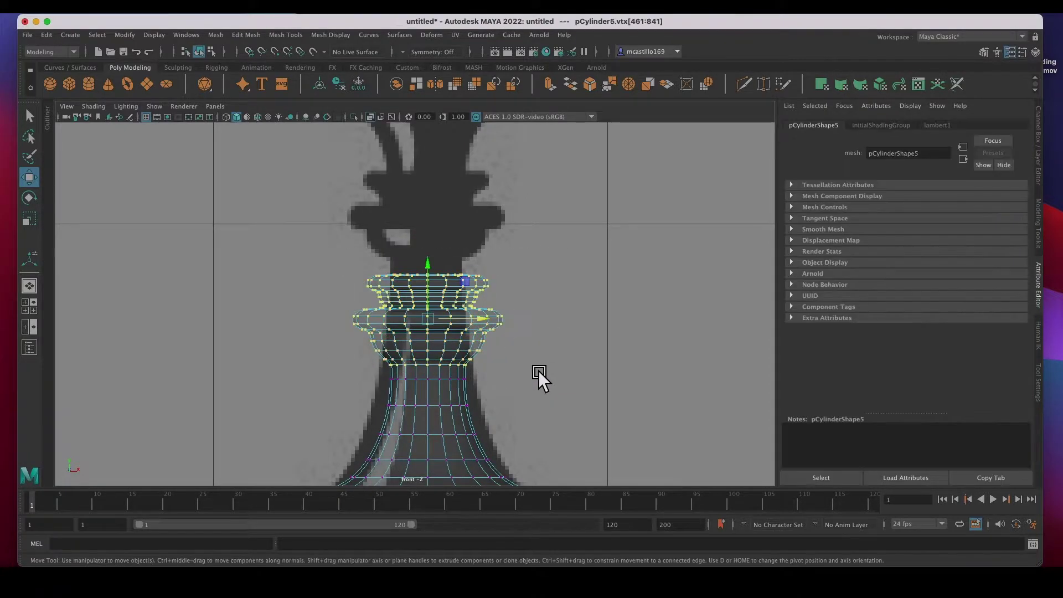
pyautogui.moveTo(438, 277); pyautogui.dragTo(434, 175)
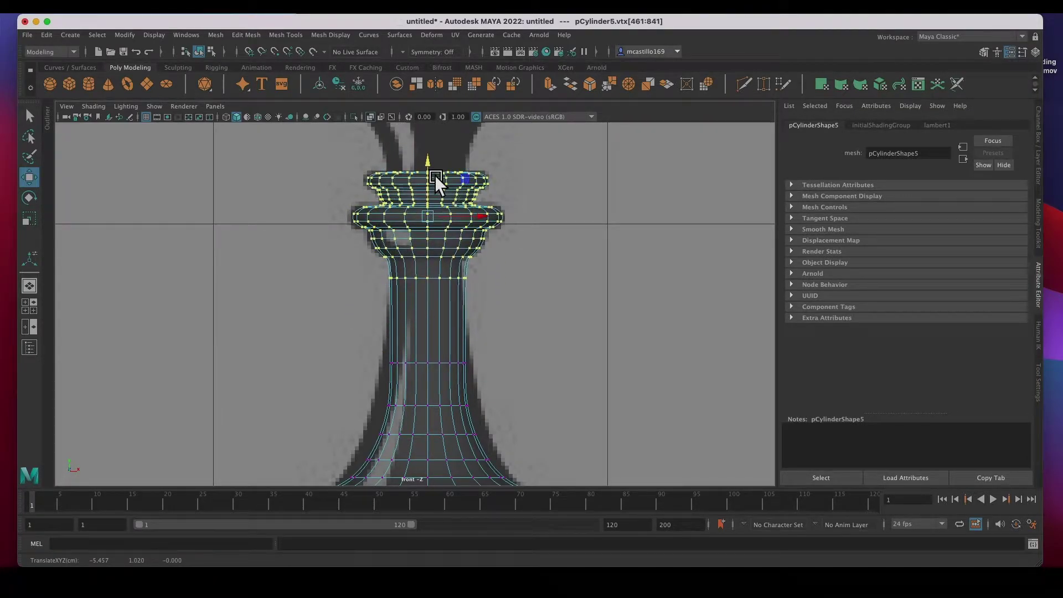
# Step: Raise two stem vertex rings and widen the lower one to follow the reference
pyautogui.moveTo(356, 351); pyautogui.dragTo(490, 388)
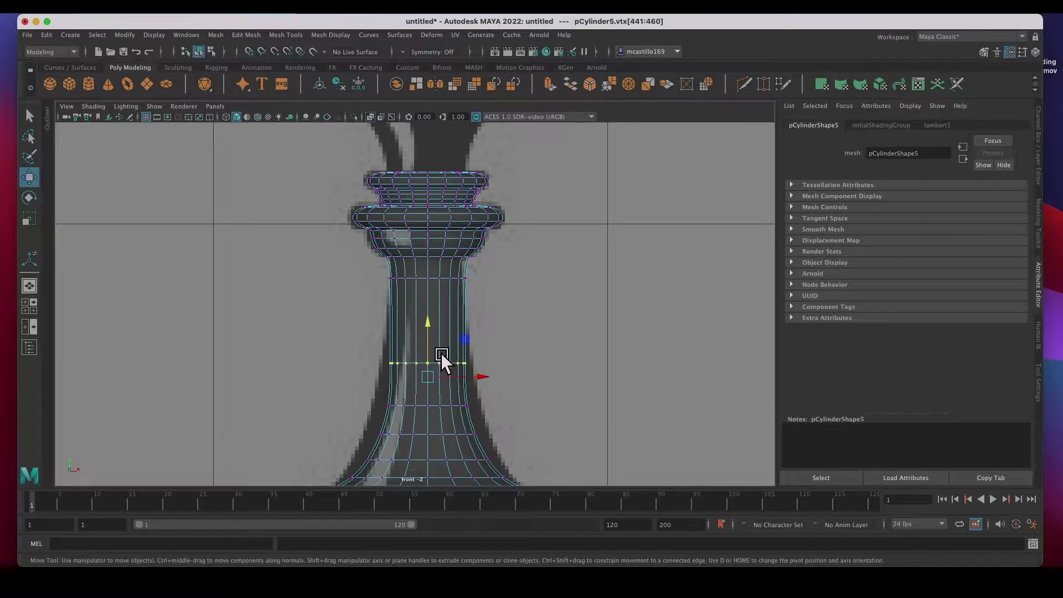
pyautogui.moveTo(437, 342); pyautogui.dragTo(437, 292)
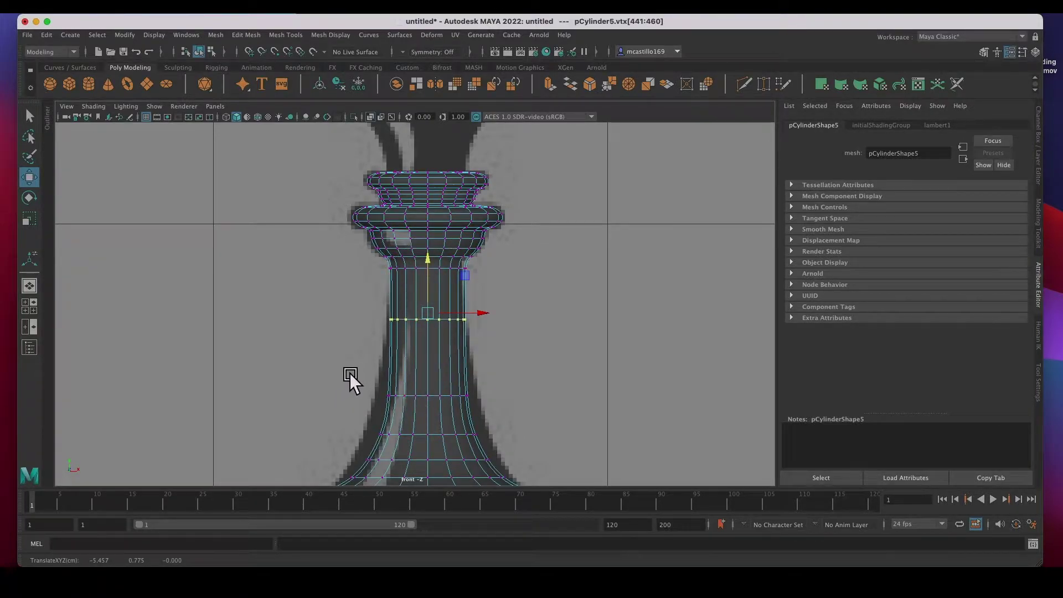
pyautogui.moveTo(350, 373); pyautogui.dragTo(516, 412)
pyautogui.moveTo(436, 366); pyautogui.dragTo(439, 324)
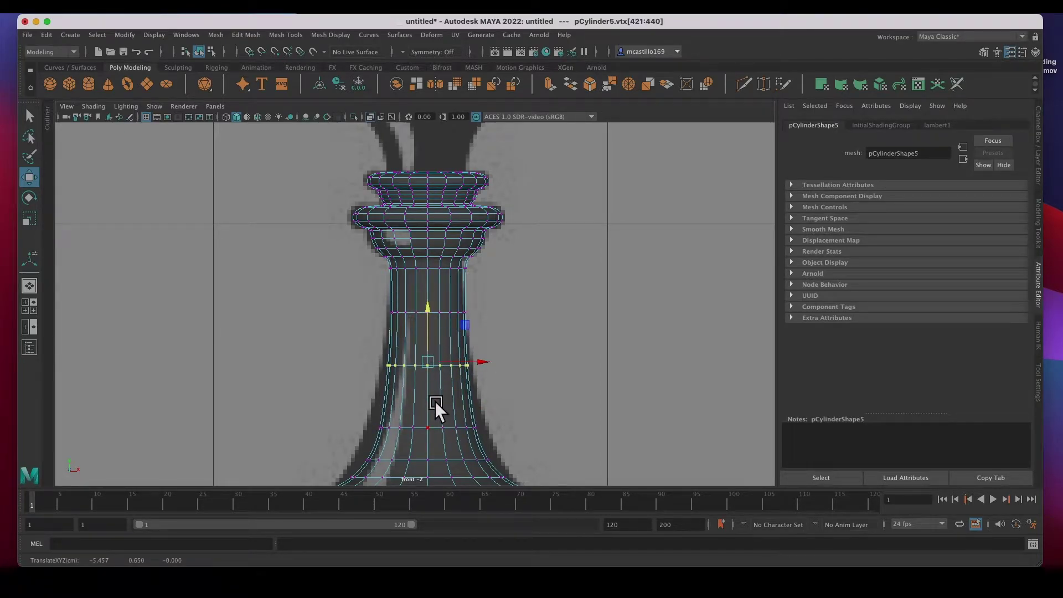
pyautogui.press('r')
pyautogui.moveTo(440, 364); pyautogui.dragTo(446, 364)
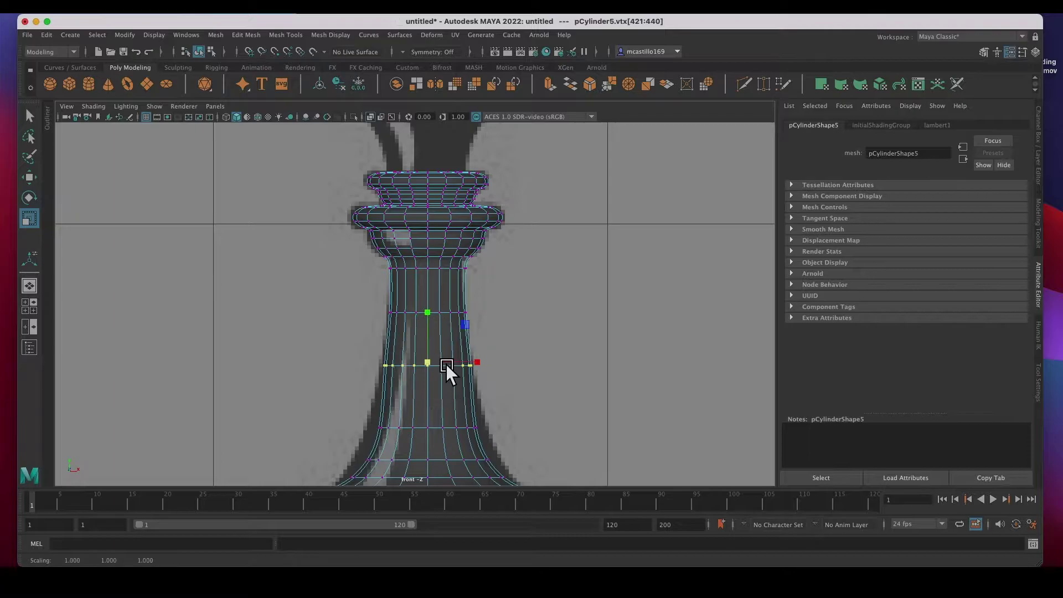
# Step: Raise and widen the next vertex ring down the queen's body
pyautogui.keyDown('alt'); pyautogui.moveTo(477, 423); pyautogui.dragTo(476, 314, button='middle'); pyautogui.keyUp('alt')
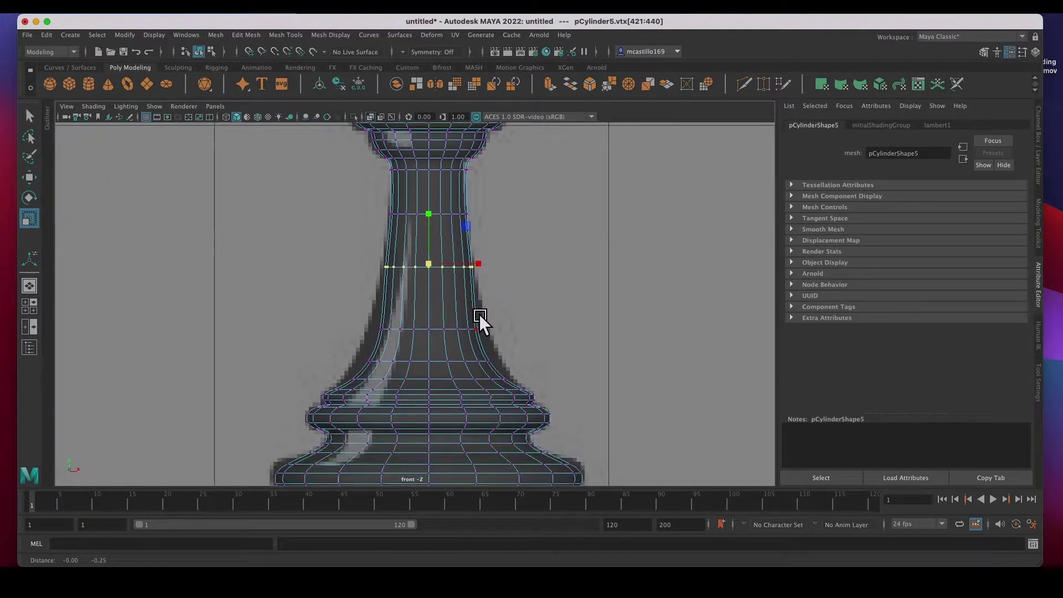
pyautogui.moveTo(346, 311); pyautogui.dragTo(545, 346)
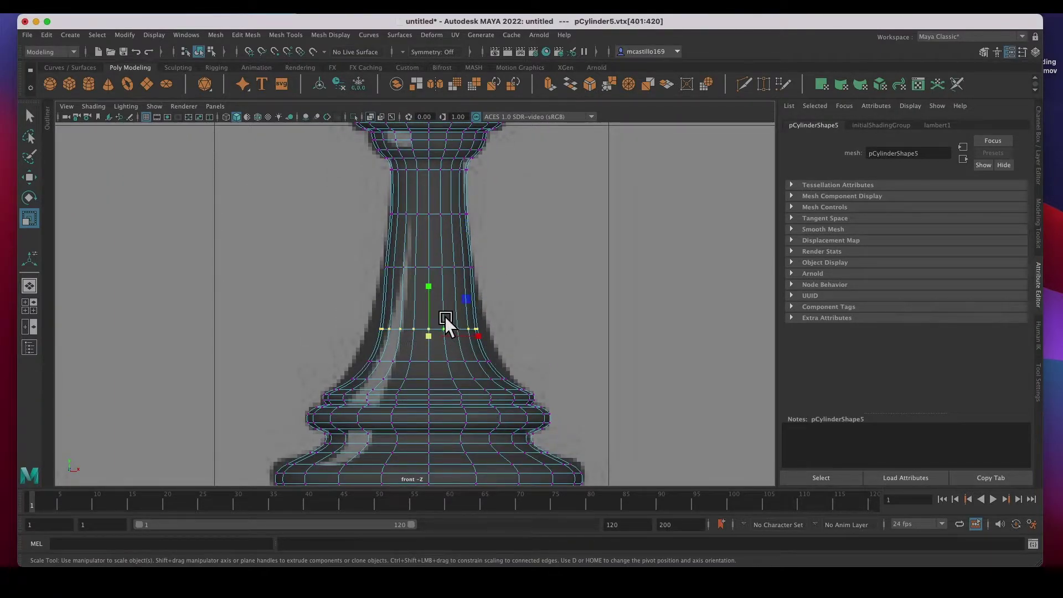
pyautogui.press('w')
pyautogui.moveTo(438, 313)
pyautogui.mouseDown()
pyautogui.moveTo(443, 278)
pyautogui.moveTo(450, 305)
pyautogui.mouseUp()
pyautogui.press('r')
# Step: Raise and slightly widen the lower body rings to match the silhouette, then deselect to check
pyautogui.moveTo(340, 337); pyautogui.dragTo(532, 362)
pyautogui.press('e')
pyautogui.press('w')
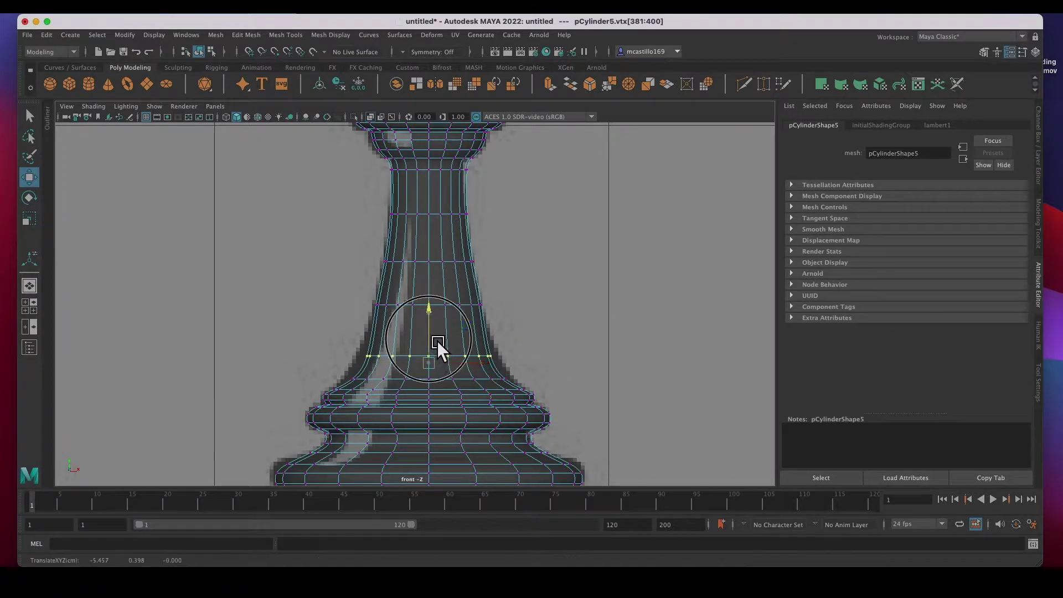
pyautogui.moveTo(437, 341); pyautogui.dragTo(441, 319)
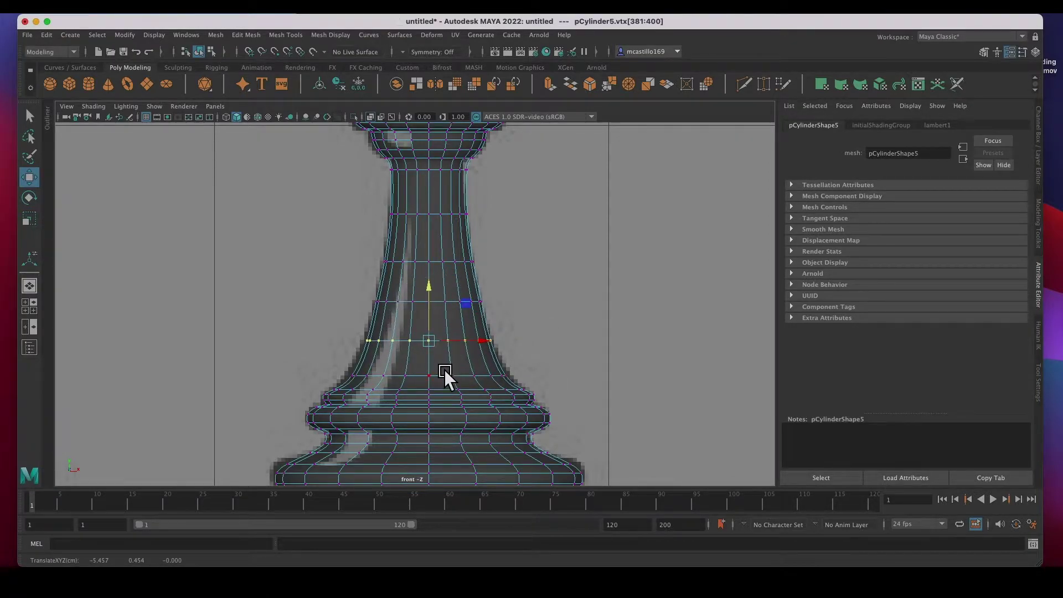
pyautogui.press('r')
pyautogui.moveTo(438, 340); pyautogui.dragTo(440, 340)
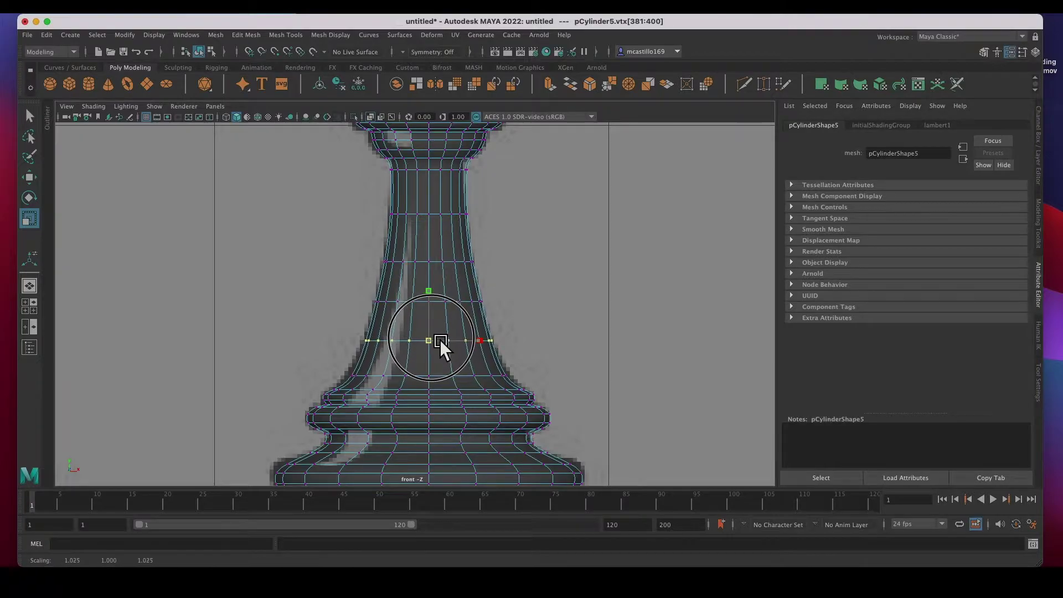
pyautogui.moveTo(350, 363); pyautogui.dragTo(524, 383)
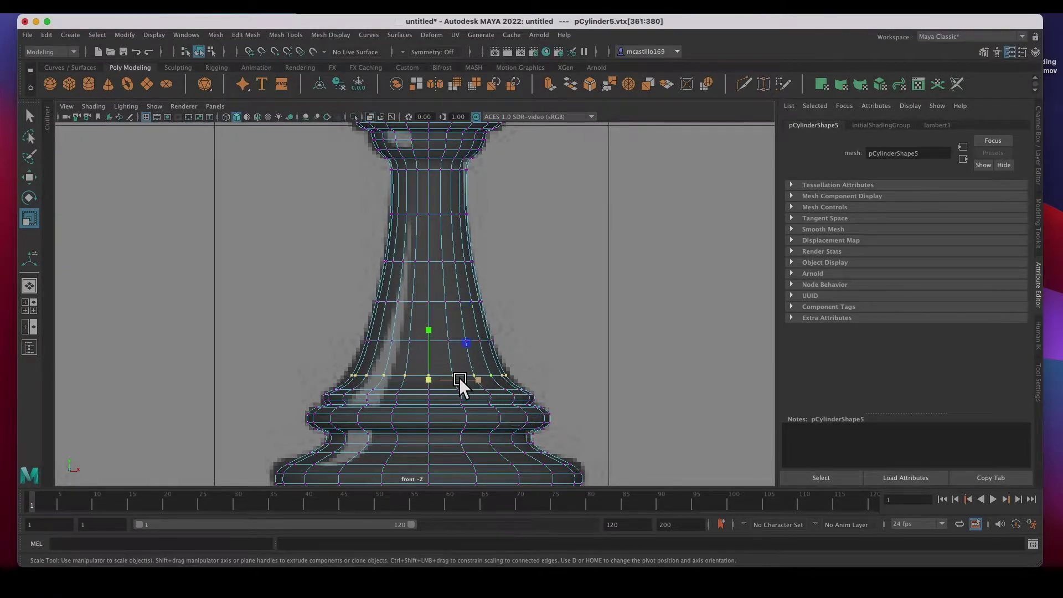
pyautogui.press('w')
pyautogui.moveTo(441, 361); pyautogui.dragTo(438, 351, button='middle')
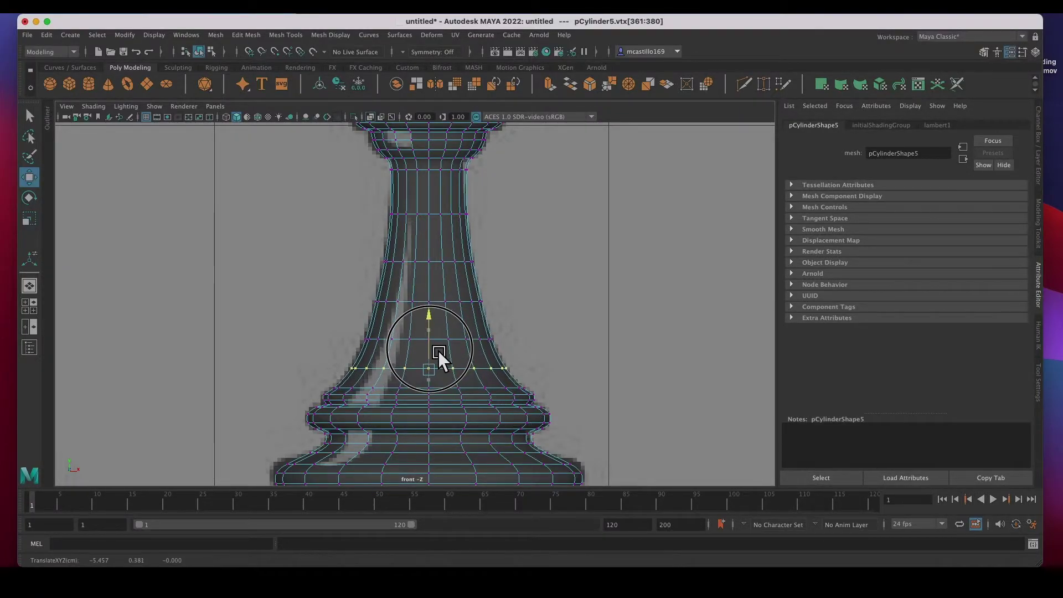
pyautogui.click(548, 348)
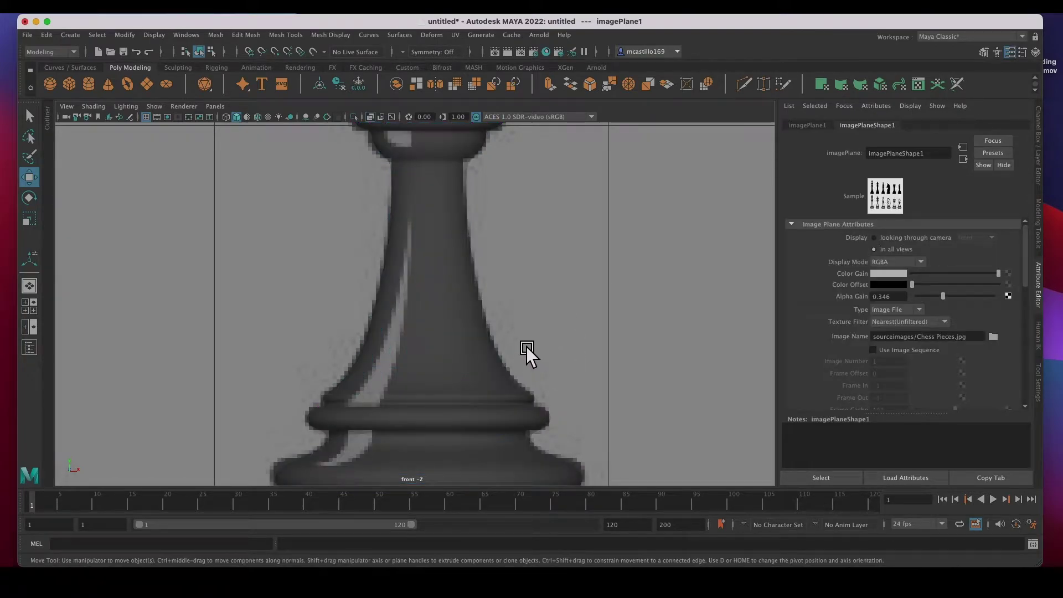
# Step: Duplicate the bishop's top ball onto the queen's head as pSphere4
pyautogui.scroll(-8, 527, 344)
pyautogui.scroll(6, 527, 345)
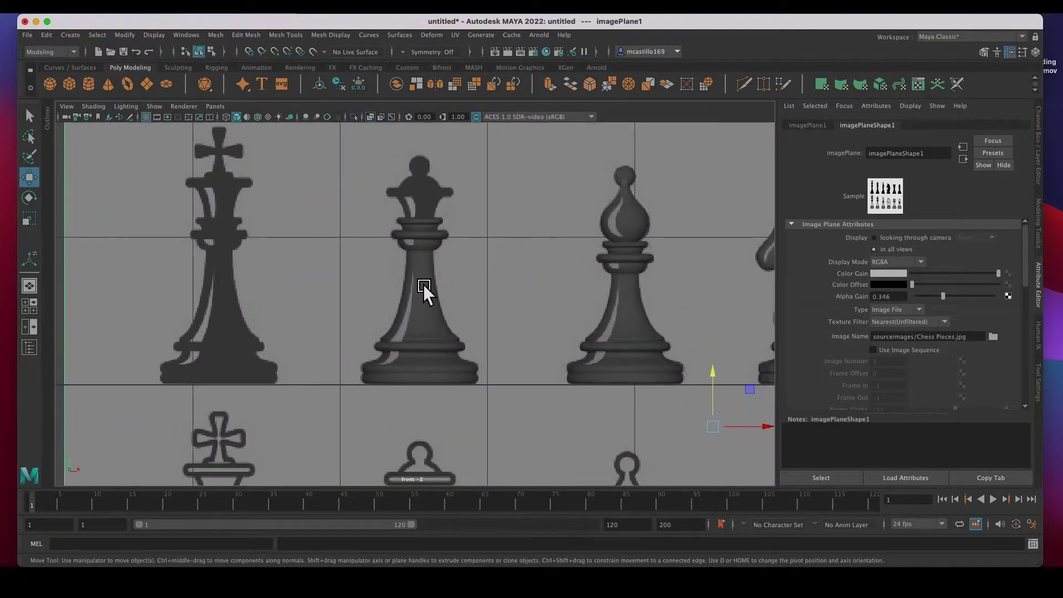
pyautogui.keyDown('alt'); pyautogui.moveTo(437, 247); pyautogui.dragTo(435, 390, button='middle'); pyautogui.keyUp('alt')
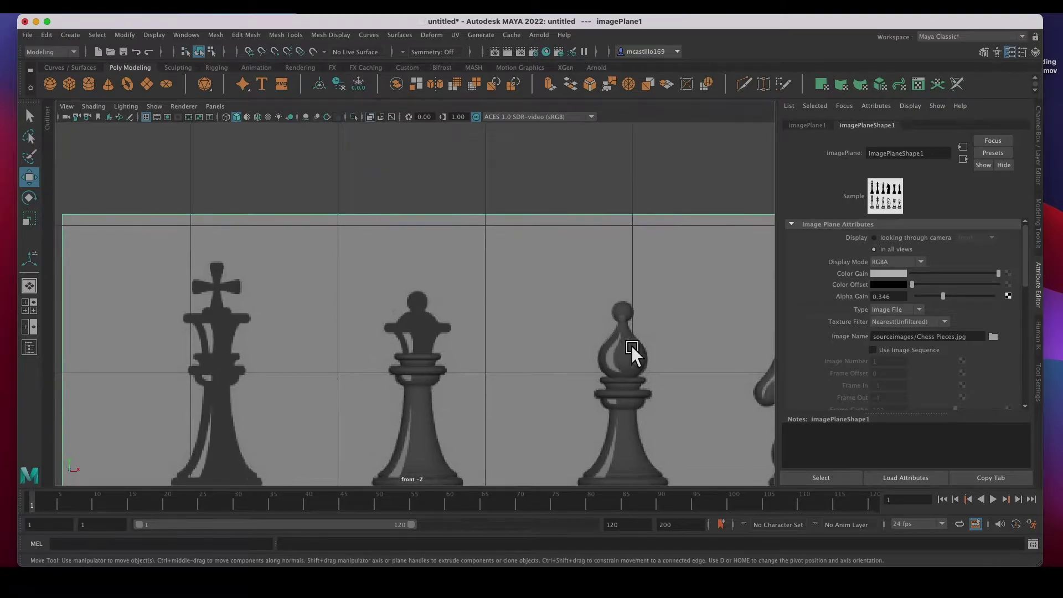
pyautogui.click(640, 312)
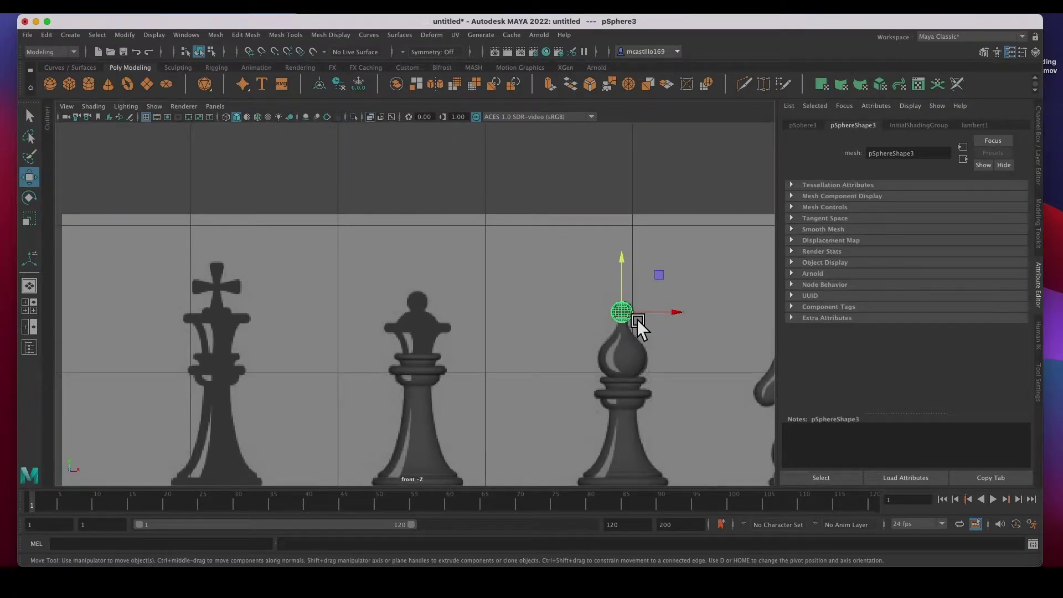
pyautogui.moveTo(636, 318)
pyautogui.keyDown('shift'); pyautogui.mouseDown()
pyautogui.moveTo(432, 275)
pyautogui.moveTo(431, 308)
pyautogui.mouseUp(); pyautogui.keyUp('shift')
# Step: Select the queen's body and switch to face selection mode
pyautogui.scroll(4, 457, 371)
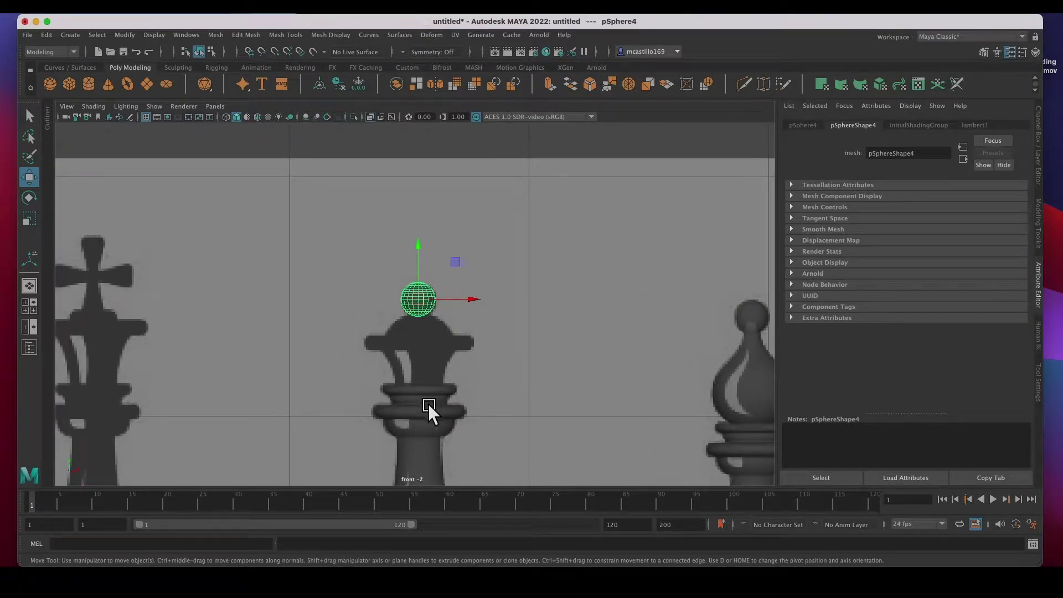
pyautogui.click(429, 398)
pyautogui.moveTo(428, 398); pyautogui.dragTo(429, 314, button='right')
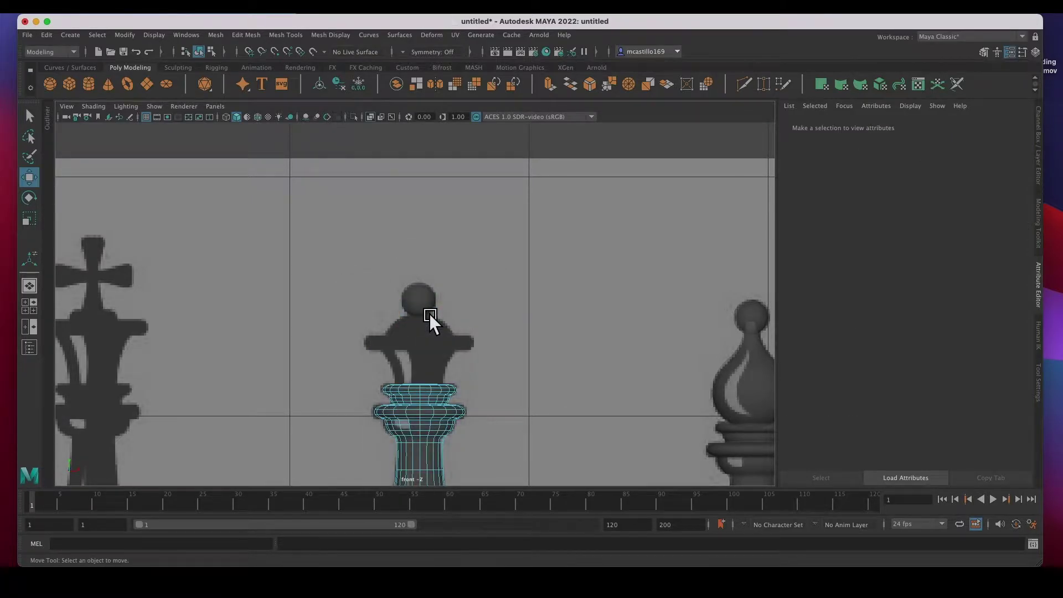
# Step: Select the queen body's top faces in the perspective view, then maximize the front view
pyautogui.press('space')
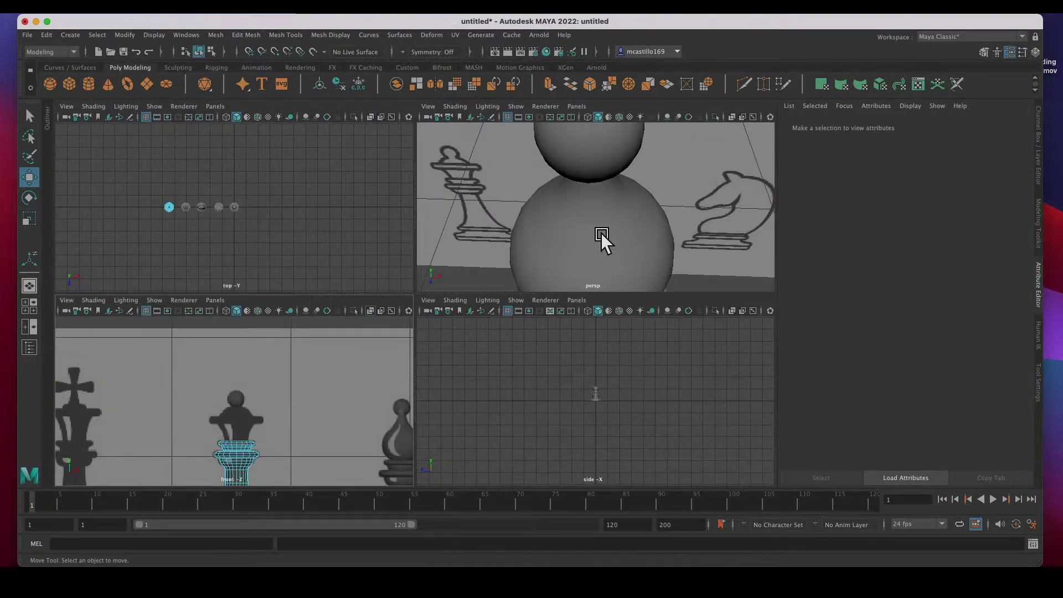
pyautogui.moveTo(205, 427); pyautogui.dragTo(272, 450)
pyautogui.press('f')
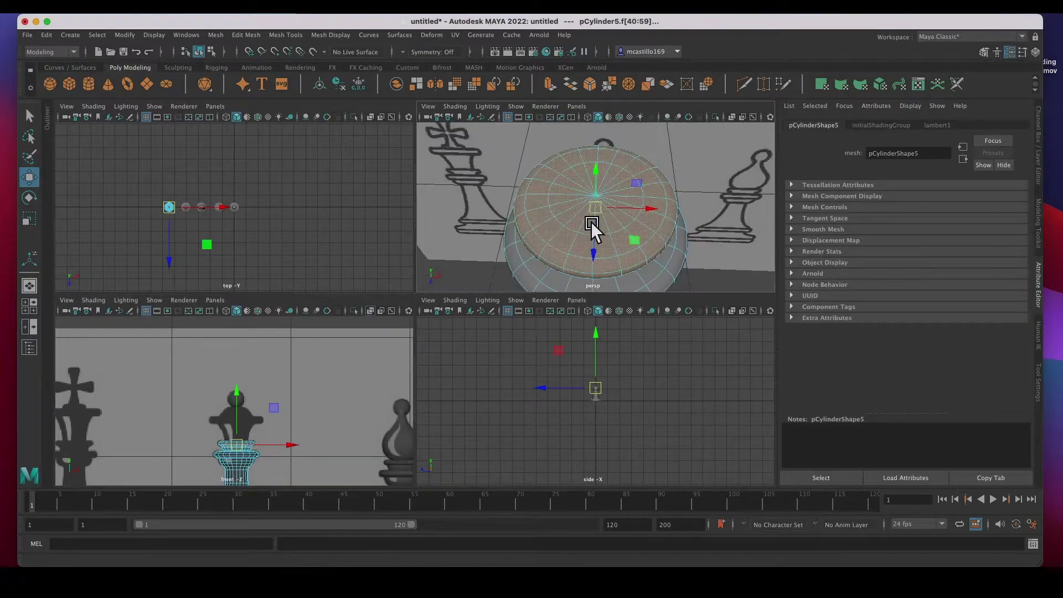
pyautogui.click(586, 195)
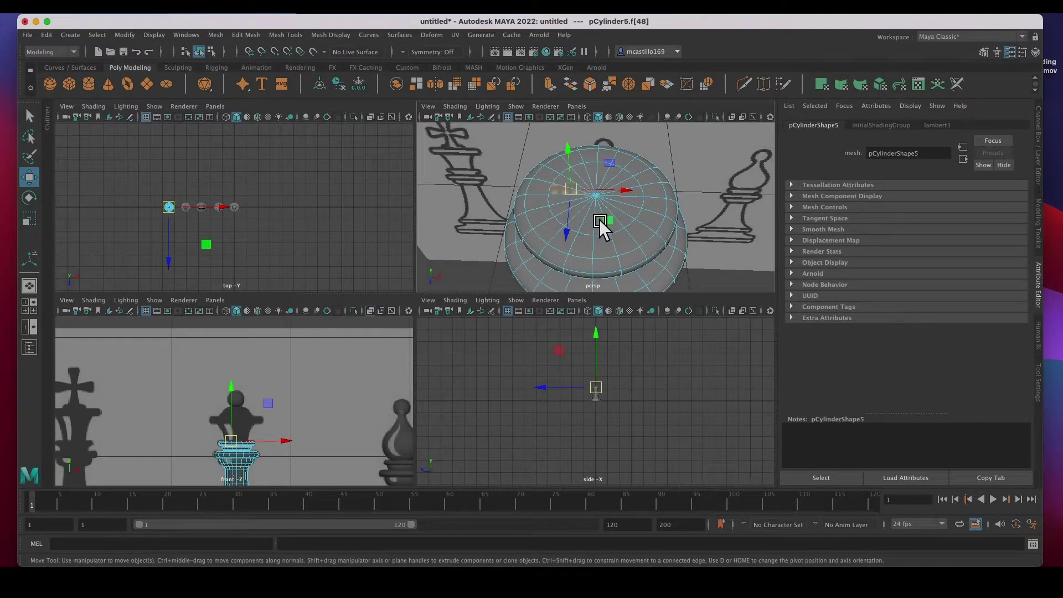
pyautogui.press('Tab')
pyautogui.moveTo(590, 220)
pyautogui.mouseDown()
pyautogui.moveTo(628, 223)
pyautogui.moveTo(613, 181)
pyautogui.moveTo(581, 207)
pyautogui.moveTo(586, 227)
pyautogui.mouseUp()
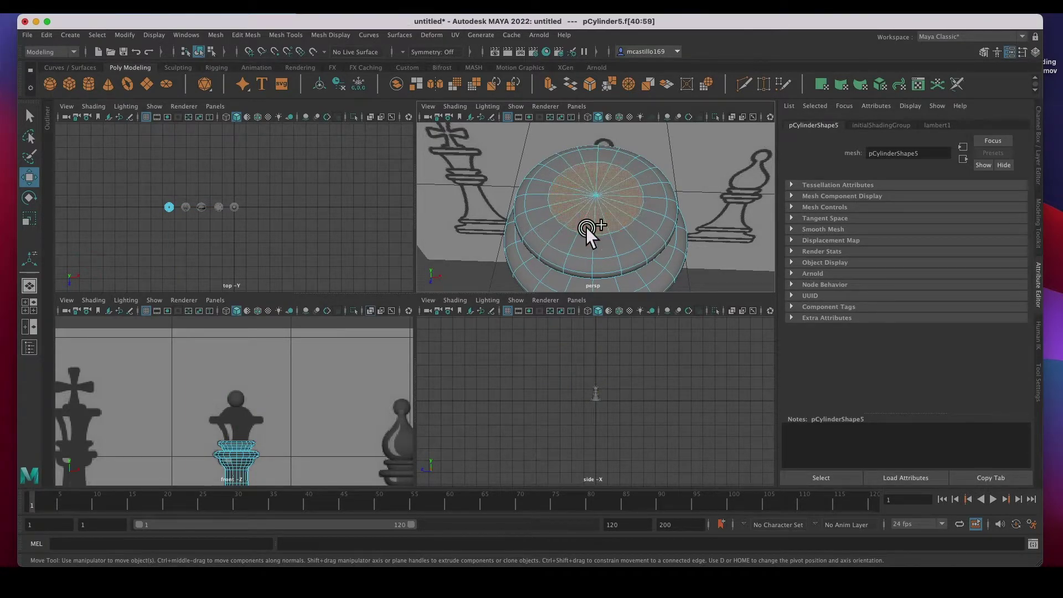
pyautogui.press('space')
# Step: Extrude the queen's top faces once, raising and widening the new ring
pyautogui.scroll(2, 447, 387)
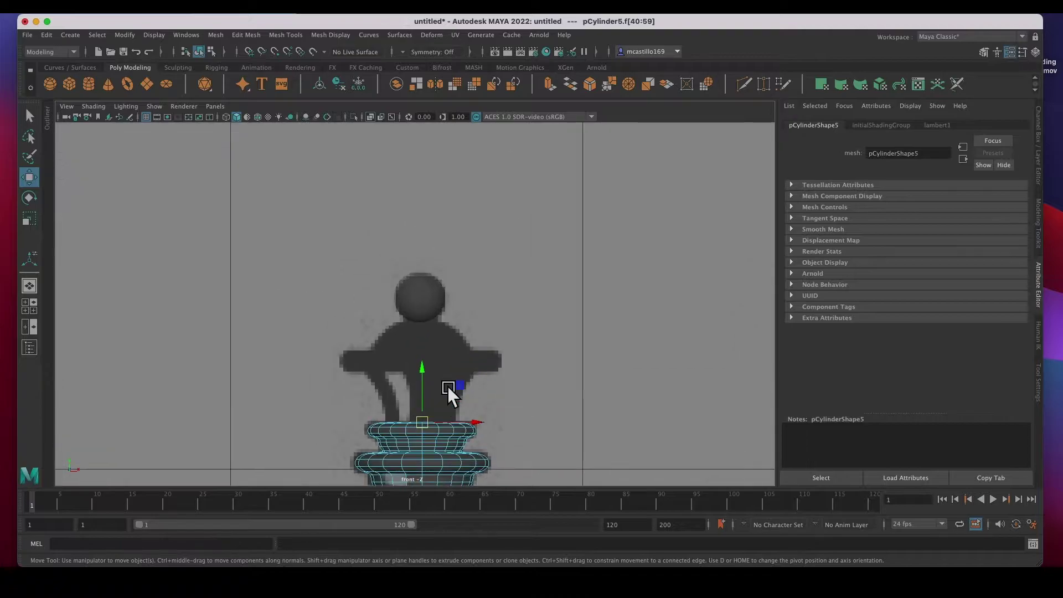
pyautogui.scroll(1, 447, 386)
pyautogui.scroll(1, 466, 420)
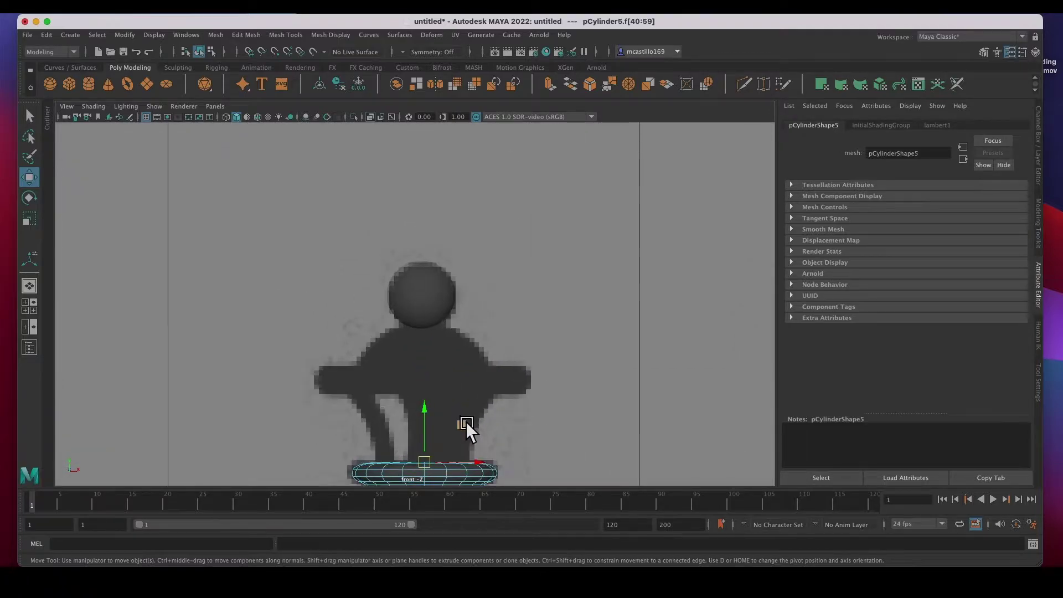
pyautogui.keyDown('alt'); pyautogui.moveTo(466, 422); pyautogui.dragTo(420, 324, button='middle'); pyautogui.keyUp('alt')
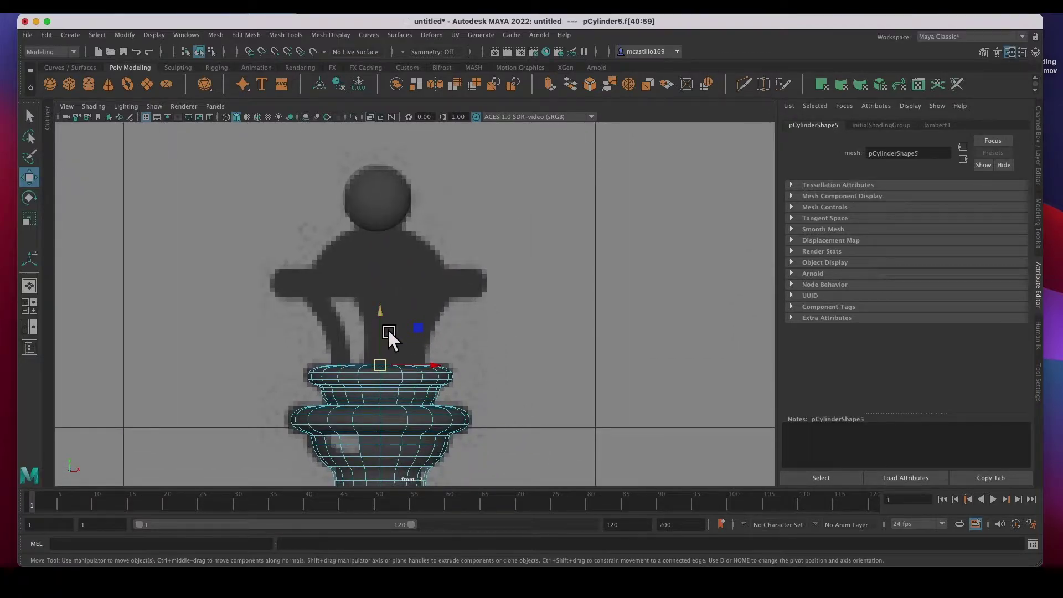
pyautogui.hotkey('ctrl', 'e')
pyautogui.moveTo(387, 330)
pyautogui.mouseDown()
pyautogui.moveTo(387, 321)
pyautogui.moveTo(410, 358)
pyautogui.moveTo(387, 323)
pyautogui.mouseUp()
pyautogui.press('r')
pyautogui.press('w')
# Step: Turn off smooth preview and extrude two more rings, raising the first slightly
pyautogui.hotkey('ctrl', 'e')
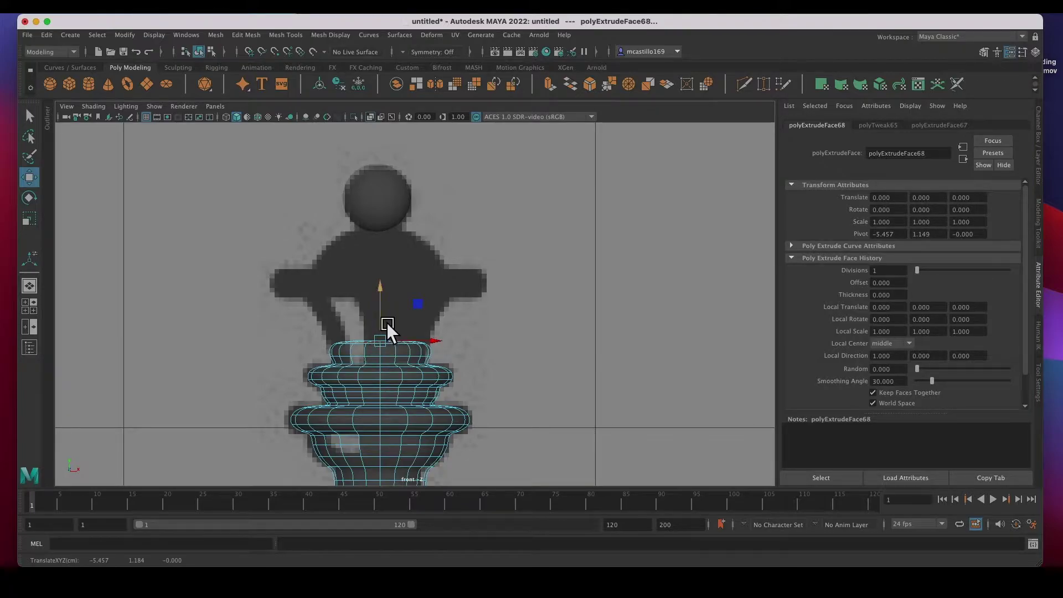
pyautogui.press('1')
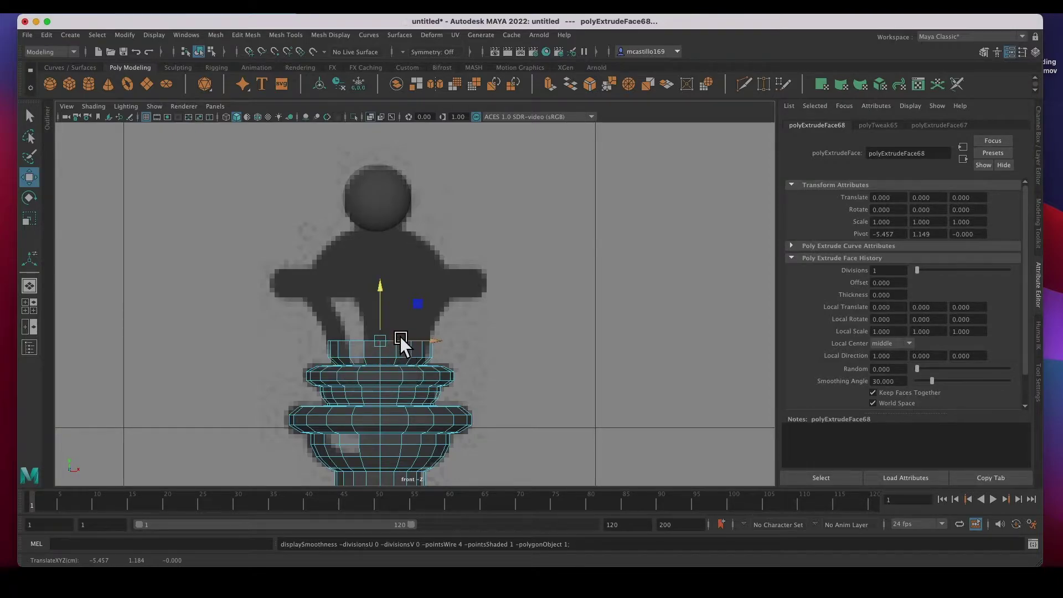
pyautogui.moveTo(390, 320); pyautogui.dragTo(394, 297)
pyautogui.hotkey('ctrl', 'e')
pyautogui.press('r')
pyautogui.press('w')
# Step: Extrude further top rings upward, scaling each to shape the flared collar rim
pyautogui.hotkey('ctrl', 'e')
pyautogui.press('r')
pyautogui.press('w')
pyautogui.press('r')
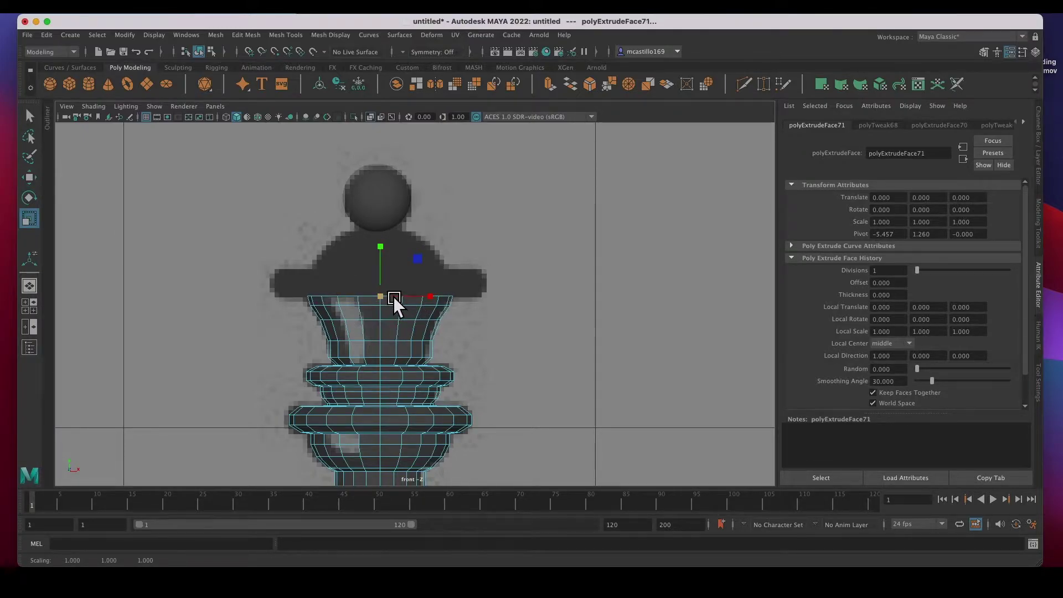
pyautogui.press('e')
pyautogui.press('w')
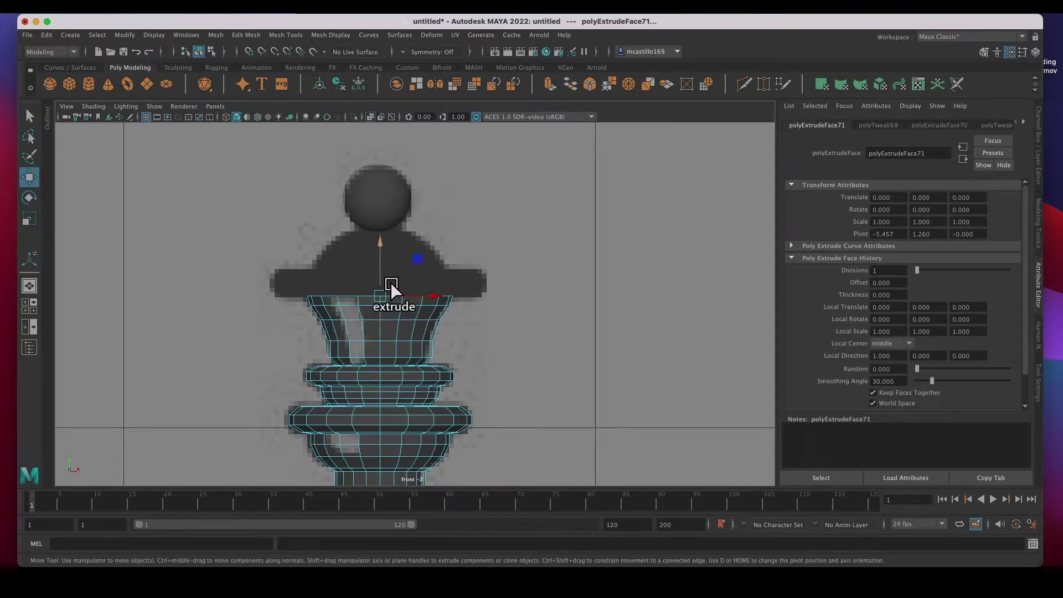
pyautogui.keyDown('shift'); pyautogui.moveTo(391, 283); pyautogui.dragTo(376, 264); pyautogui.keyUp('shift')
pyautogui.press('r')
pyautogui.press('w')
pyautogui.press('r')
# Step: Scale and move the top face ring inward to begin the dome
pyautogui.press('e')
pyautogui.press('w')
pyautogui.press('r')
pyautogui.press('e')
pyautogui.press('w')
pyautogui.press('r')
pyautogui.press('w')
pyautogui.press('r')
pyautogui.press('w')
pyautogui.keyDown('shift'); pyautogui.moveTo(389, 250); pyautogui.dragTo(365, 238); pyautogui.keyUp('shift')
# Step: Raise and shrink the final top ring up under the ball, then select the ball
pyautogui.press('r')
pyautogui.press('w')
pyautogui.press('r')
pyautogui.press('w')
pyautogui.keyDown('shift'); pyautogui.moveTo(386, 223); pyautogui.dragTo(365, 231); pyautogui.keyUp('shift')
pyautogui.press('r')
pyautogui.click(379, 200)
# Step: Restore smooth preview on the queen body and clone it onto the king as pCylinder7
pyautogui.press('w')
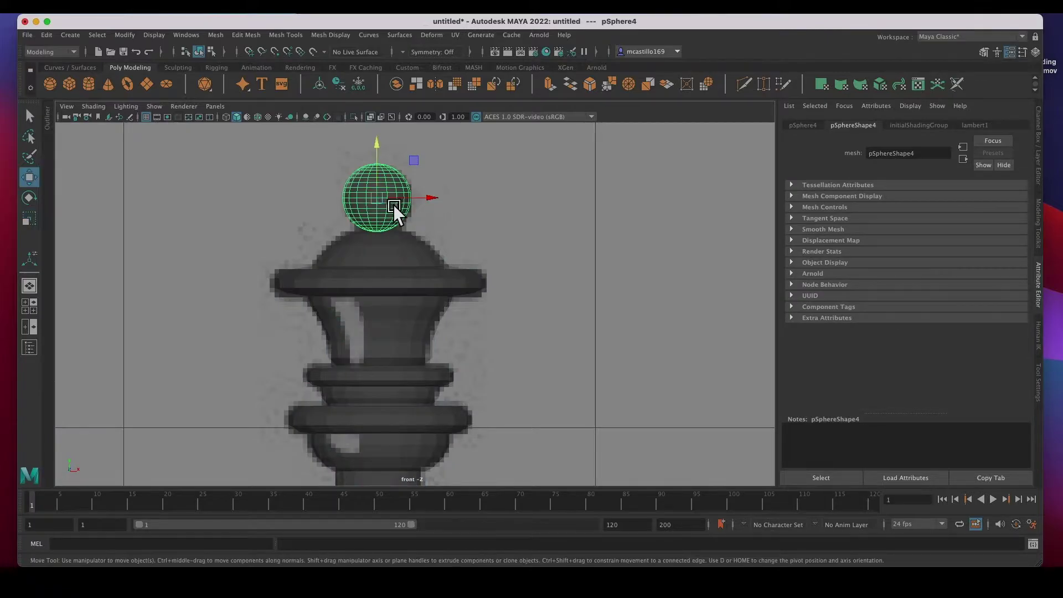
pyautogui.click(520, 251)
pyautogui.click(424, 397)
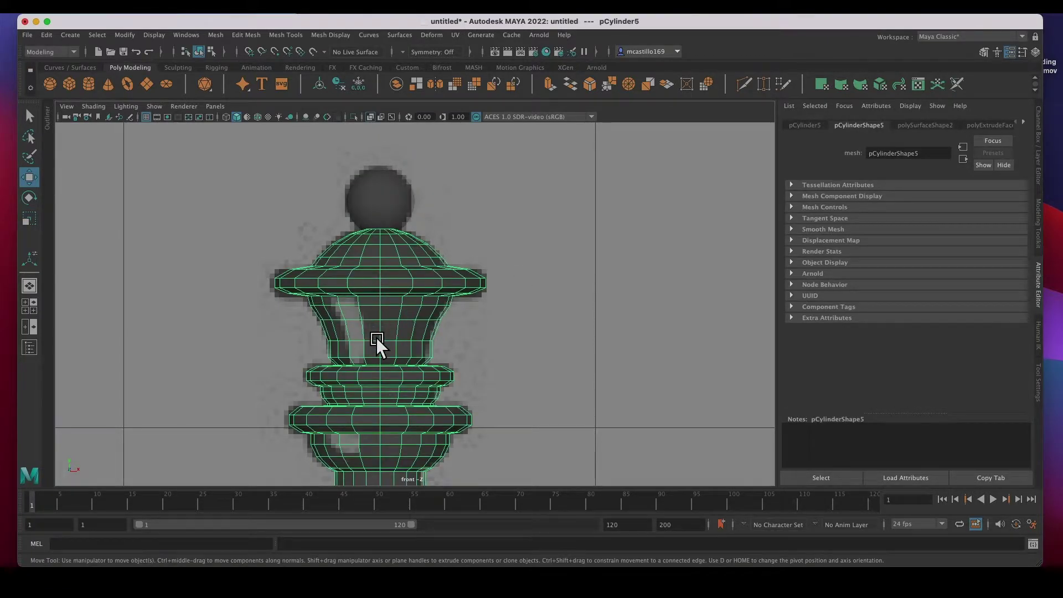
pyautogui.press('3')
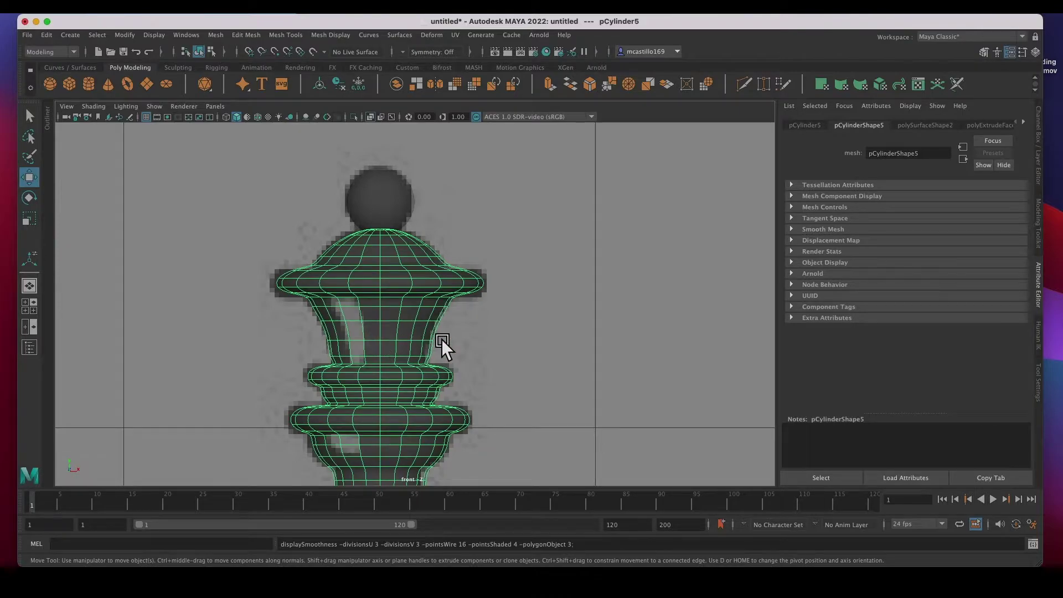
pyautogui.scroll(-15, 441, 340)
pyautogui.scroll(5, 441, 340)
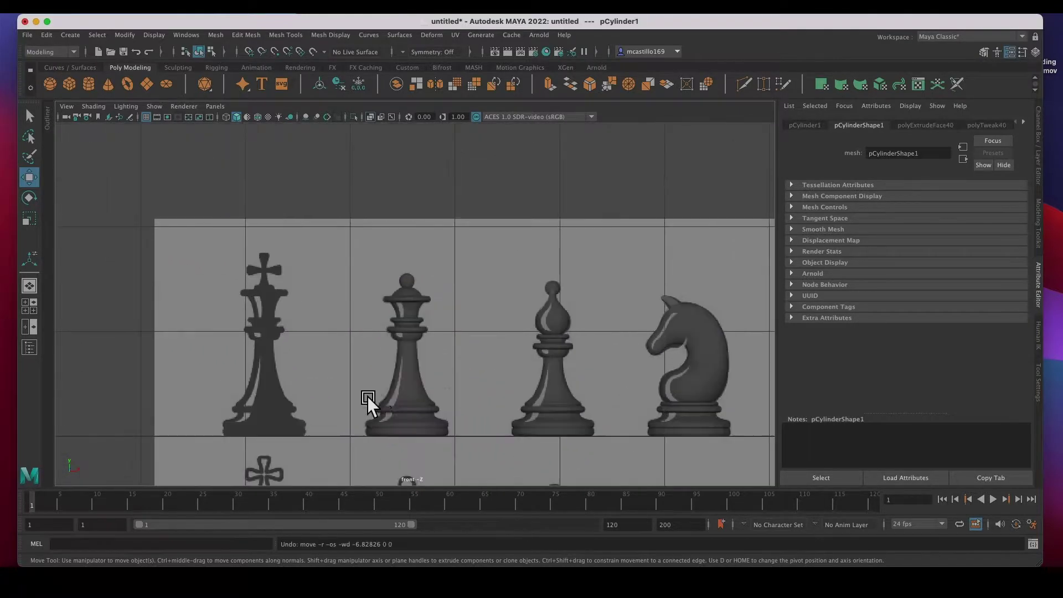
pyautogui.click(417, 387)
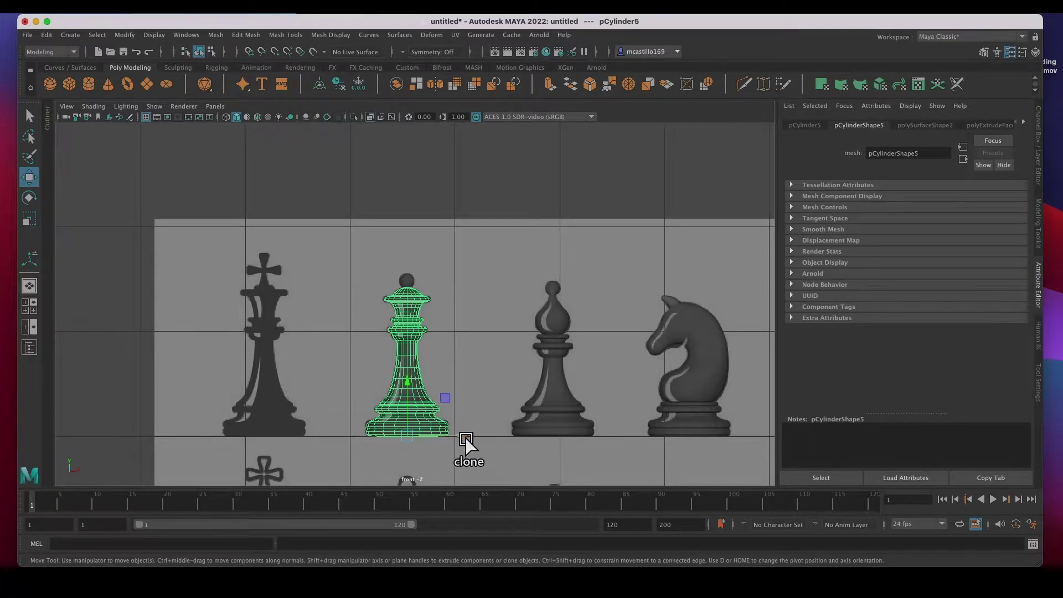
pyautogui.moveTo(464, 436)
pyautogui.keyDown('shift'); pyautogui.mouseDown()
pyautogui.moveTo(315, 429)
pyautogui.moveTo(323, 420)
pyautogui.mouseUp(); pyautogui.keyUp('shift')
# Step: Raise the copied body's upper vertices and widen the crown slightly
pyautogui.scroll(3, 270, 308)
pyautogui.scroll(3, 271, 307)
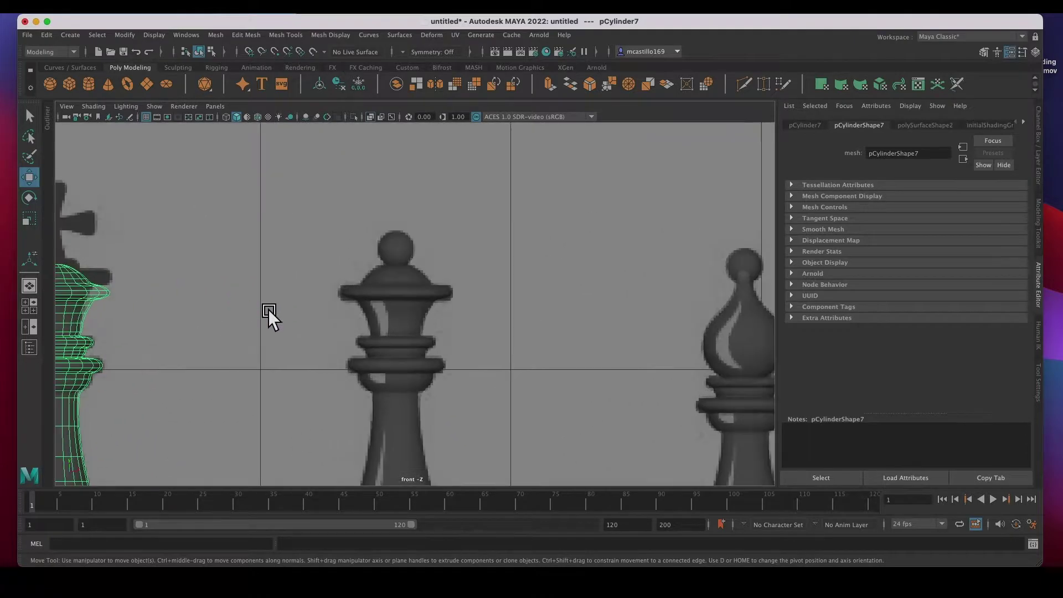
pyautogui.keyDown('alt'); pyautogui.moveTo(127, 357); pyautogui.dragTo(467, 387, button='middle'); pyautogui.keyUp('alt')
pyautogui.scroll(5, 374, 358)
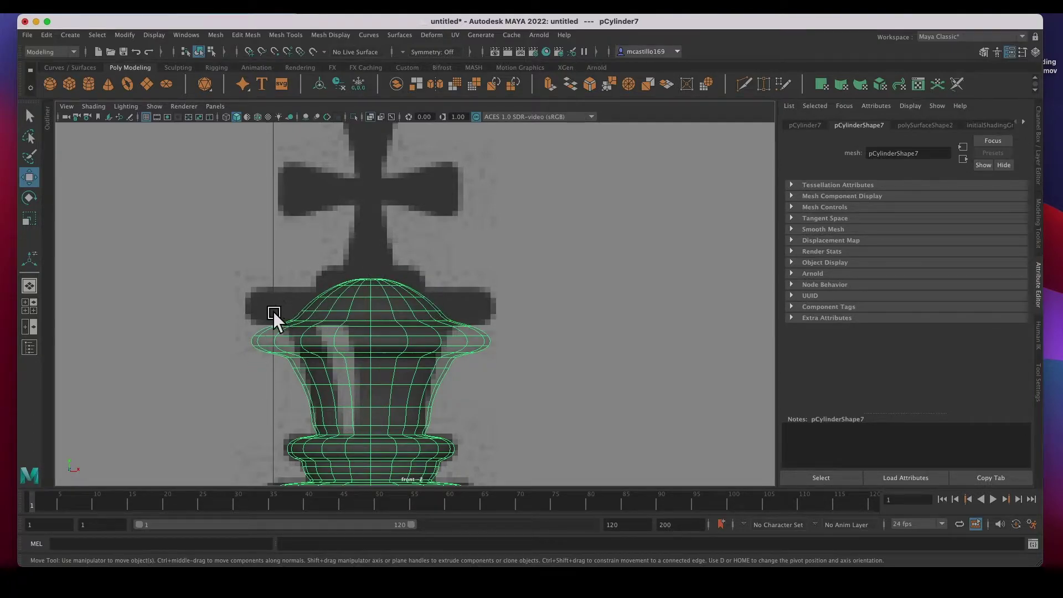
pyautogui.moveTo(367, 327); pyautogui.dragTo(310, 291, button='right')
pyautogui.moveTo(205, 256); pyautogui.dragTo(539, 363)
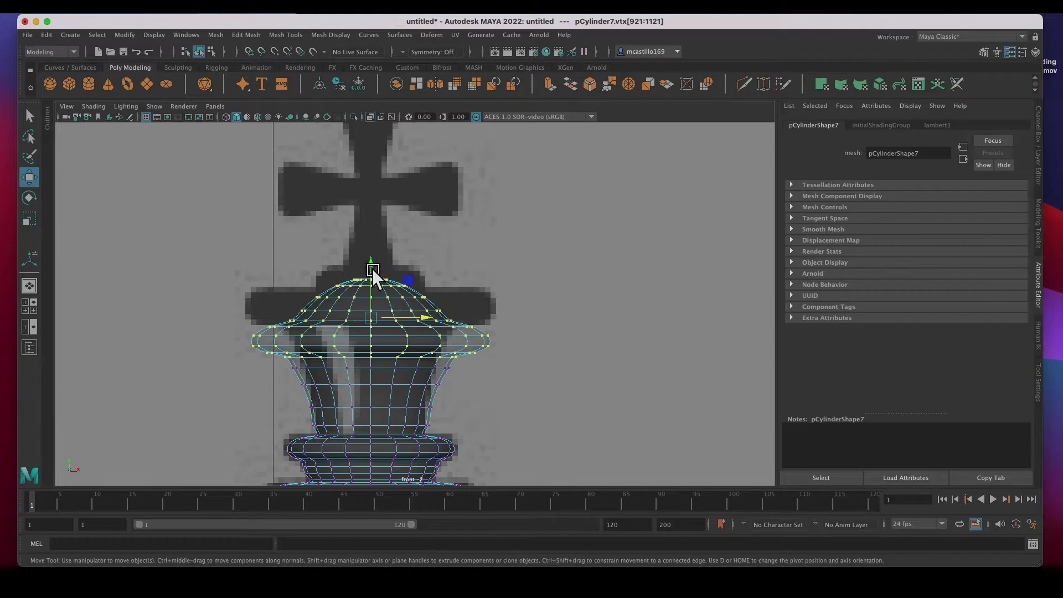
pyautogui.moveTo(371, 269); pyautogui.dragTo(380, 235)
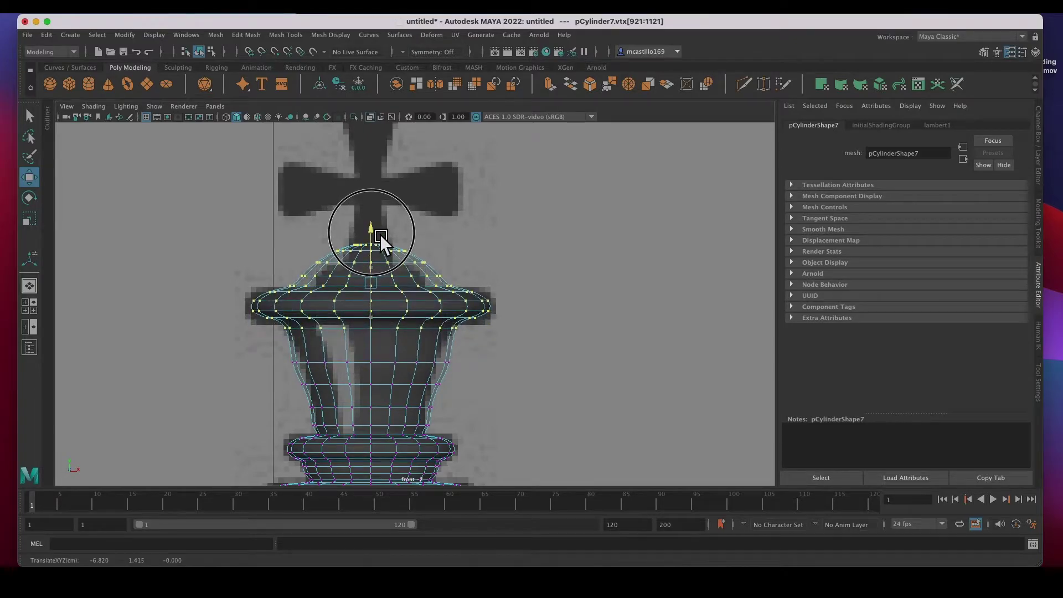
pyautogui.press('r')
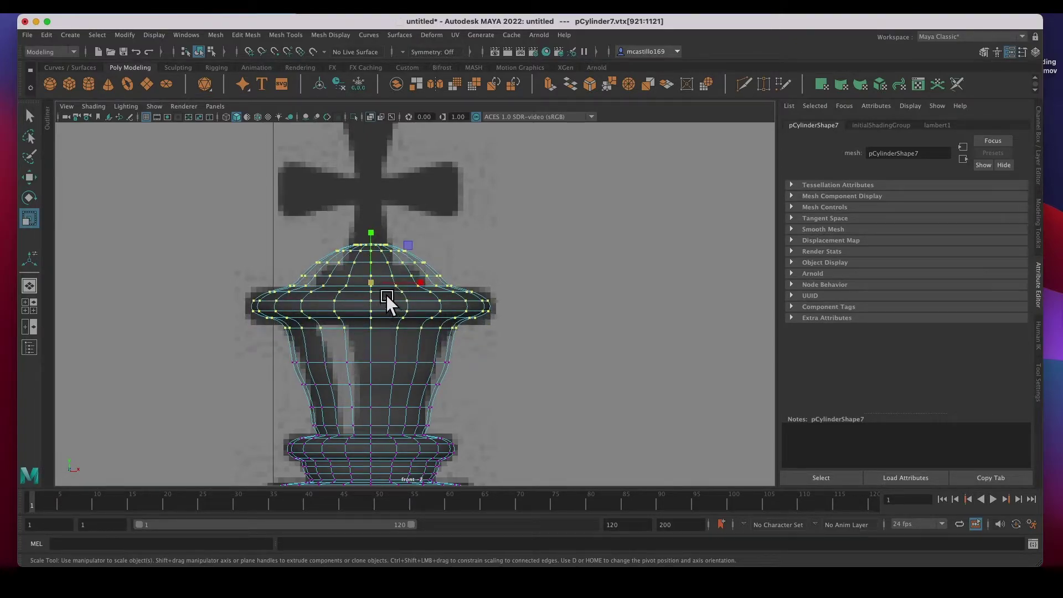
pyautogui.moveTo(387, 294)
pyautogui.mouseDown()
pyautogui.moveTo(380, 282)
pyautogui.moveTo(391, 281)
pyautogui.mouseUp()
# Step: Pull the collar ring inward, then widen the collar vertex loop
pyautogui.moveTo(297, 351); pyautogui.dragTo(497, 330)
pyautogui.moveTo(377, 325); pyautogui.dragTo(360, 324)
pyautogui.moveTo(403, 324); pyautogui.dragTo(426, 297, button='right')
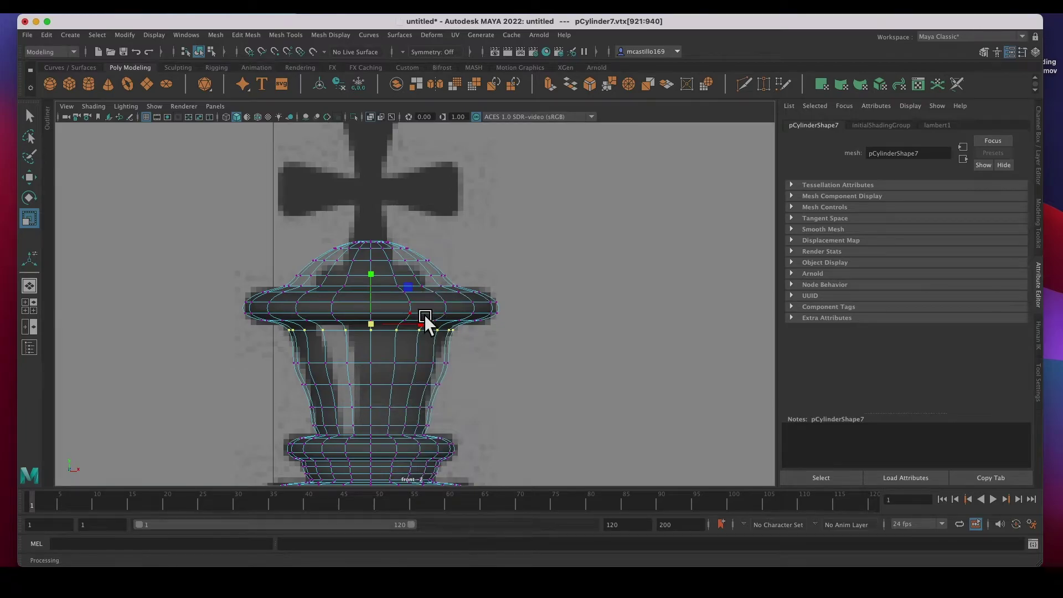
pyautogui.press('1')
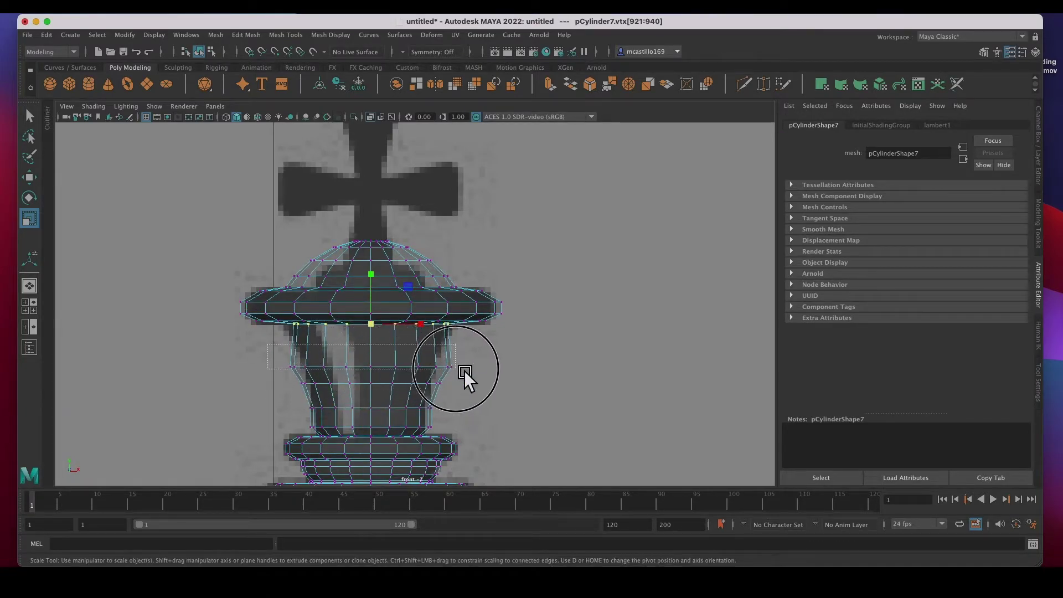
pyautogui.press('Down')
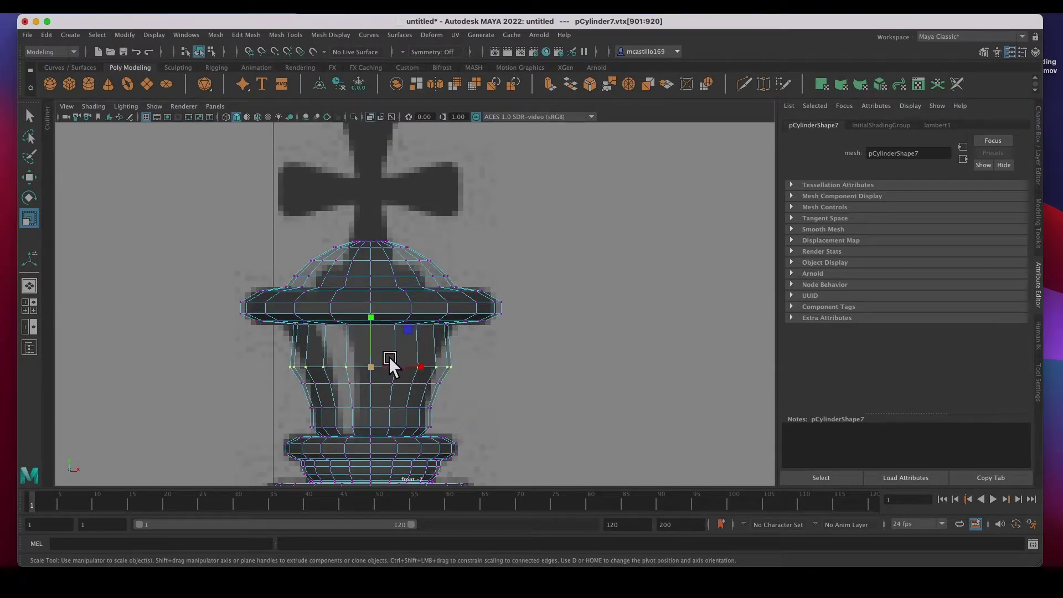
pyautogui.press('w')
pyautogui.moveTo(383, 346); pyautogui.dragTo(382, 324)
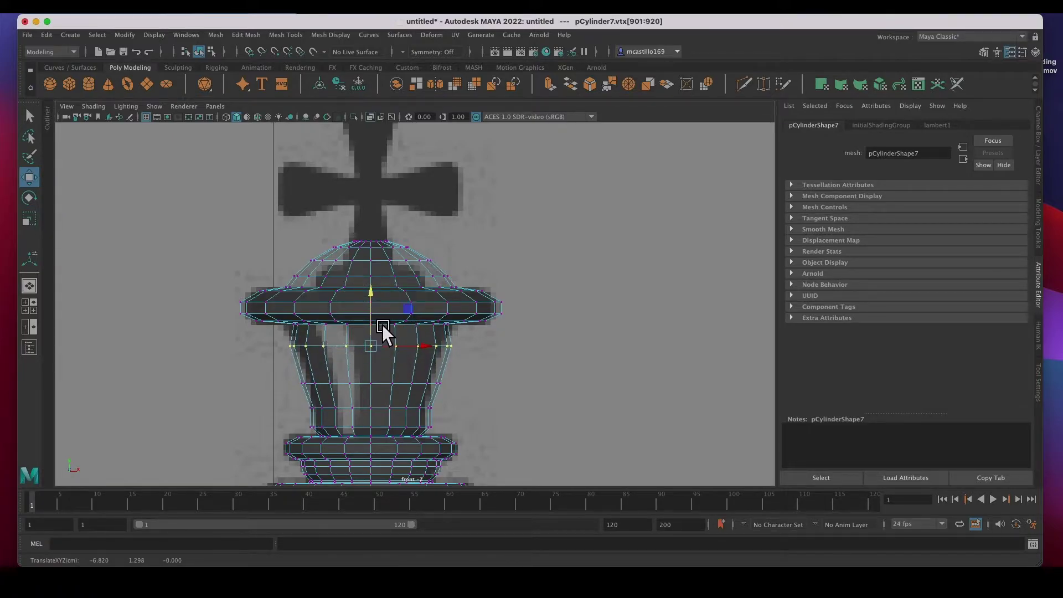
pyautogui.hotkey('ctrl', 'z')
pyautogui.press('Up')
pyautogui.press('r')
pyautogui.moveTo(388, 325); pyautogui.dragTo(395, 327)
# Step: Narrow the loop below the collar and slightly raise the next loop down
pyautogui.moveTo(280, 359); pyautogui.dragTo(455, 376)
pyautogui.press('w')
pyautogui.press('r')
pyautogui.moveTo(383, 348)
pyautogui.mouseDown()
pyautogui.moveTo(383, 329)
pyautogui.moveTo(372, 348)
pyautogui.mouseUp()
pyautogui.moveTo(278, 373); pyautogui.dragTo(459, 388)
pyautogui.press('w')
pyautogui.moveTo(382, 366)
pyautogui.mouseDown()
pyautogui.moveTo(381, 358)
pyautogui.moveTo(369, 376)
pyautogui.mouseUp()
pyautogui.press('r')
# Step: Shrink all the dome vertices uniformly and flatten the dome vertically
pyautogui.moveTo(282, 269); pyautogui.dragTo(470, 281)
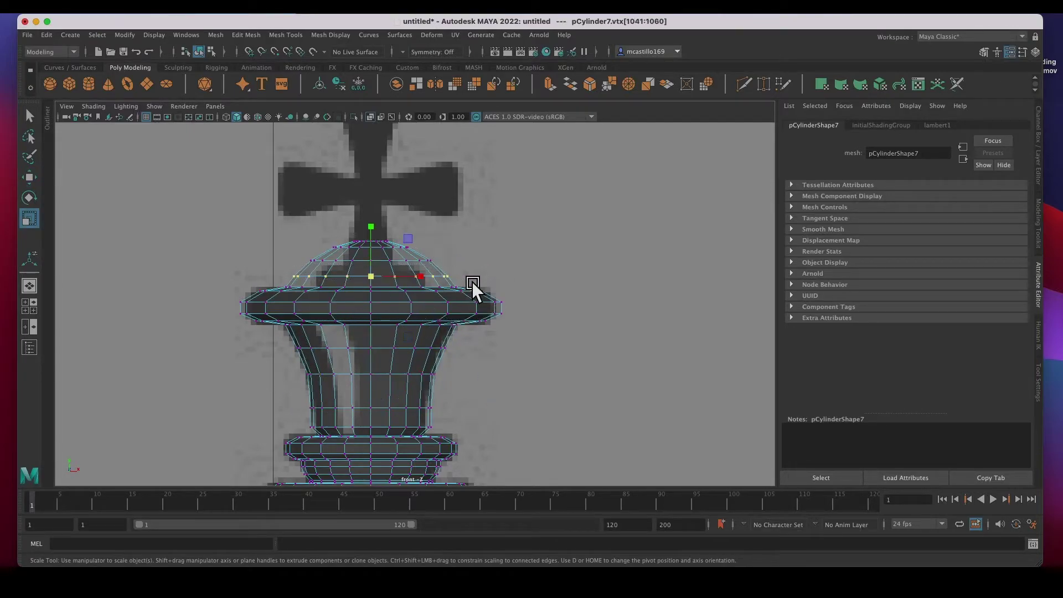
pyautogui.moveTo(278, 223); pyautogui.dragTo(470, 290)
pyautogui.moveTo(378, 266); pyautogui.dragTo(343, 268)
pyautogui.moveTo(377, 216); pyautogui.dragTo(380, 241)
pyautogui.press('w')
pyautogui.scroll(5, 353, 301)
pyautogui.click(357, 269)
pyautogui.hotkey('ctrl', 'z')
# Step: Widen the upper dome loop and the lower dome loop slightly
pyautogui.moveTo(242, 266); pyautogui.dragTo(464, 273)
pyautogui.moveTo(267, 254); pyautogui.dragTo(443, 261)
pyautogui.press('r')
pyautogui.moveTo(351, 256); pyautogui.dragTo(370, 258)
pyautogui.moveTo(252, 265); pyautogui.dragTo(468, 274)
pyautogui.moveTo(351, 270); pyautogui.dragTo(363, 271)
# Step: Widen and shift the top dome loops to finish the low dome
pyautogui.moveTo(292, 231); pyautogui.dragTo(396, 252)
pyautogui.moveTo(292, 243); pyautogui.dragTo(396, 249)
pyautogui.moveTo(356, 248); pyautogui.dragTo(353, 226)
pyautogui.press('w')
pyautogui.moveTo(443, 265); pyautogui.dragTo(252, 250)
pyautogui.moveTo(353, 218); pyautogui.dragTo(352, 215)
pyautogui.click(386, 300)
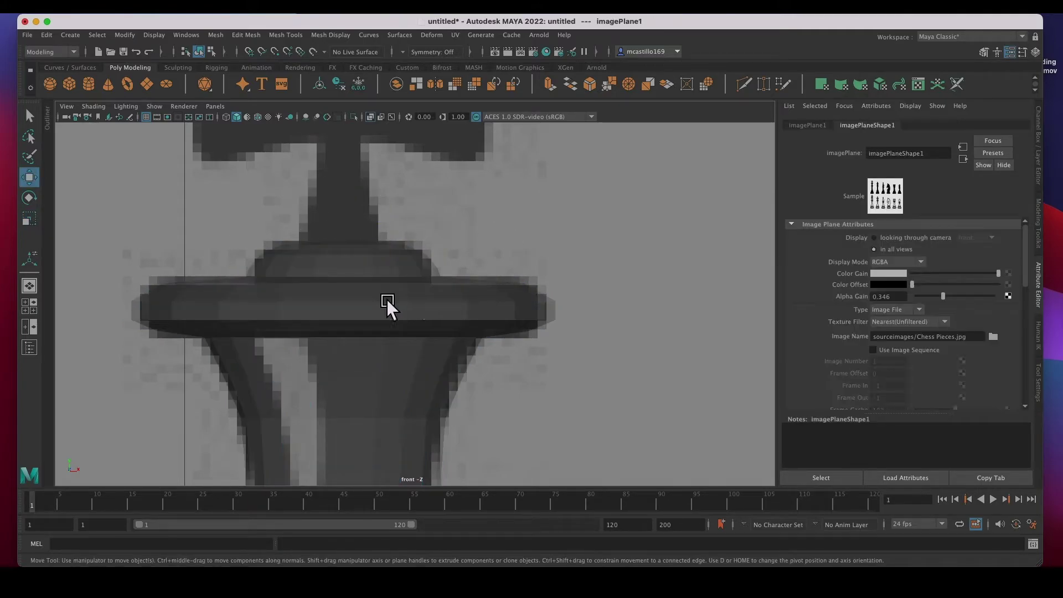
pyautogui.click(280, 308)
# Step: Create a polygon cube by the king's head and scale it to about 0.224
pyautogui.scroll(-8, 363, 285)
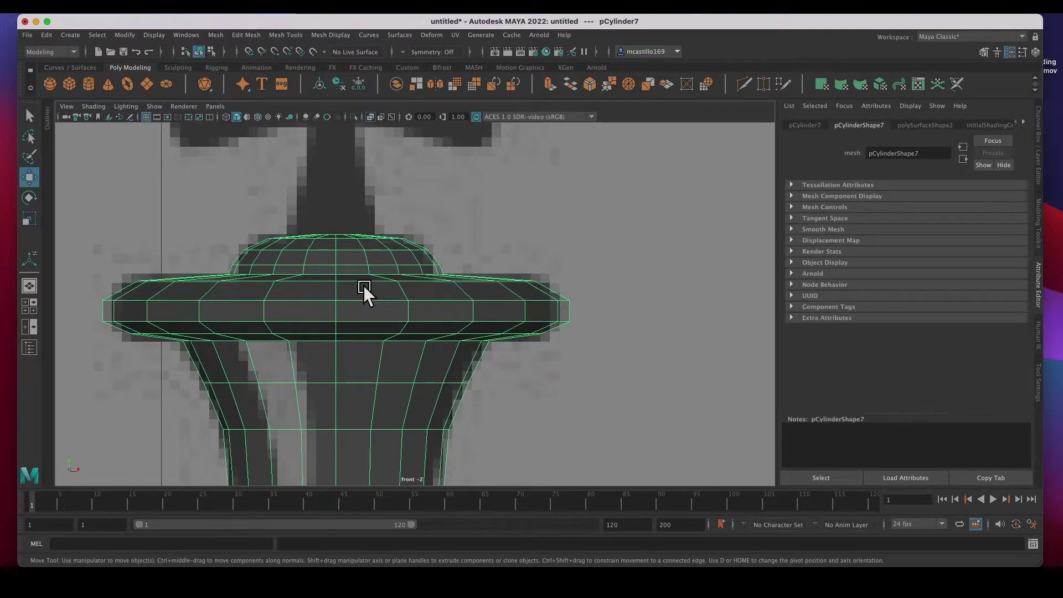
pyautogui.scroll(6, 363, 288)
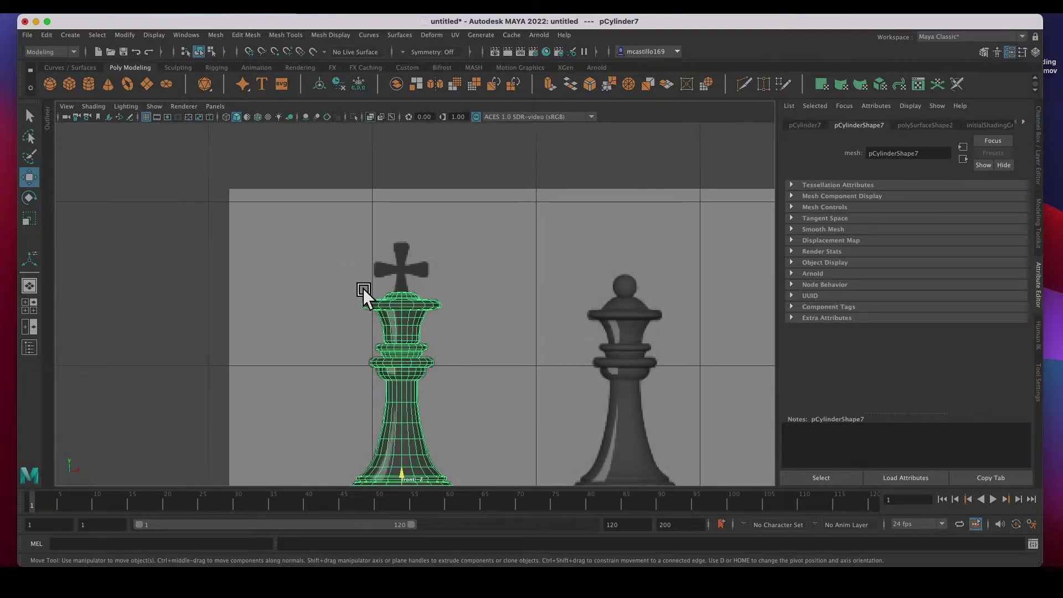
pyautogui.scroll(2, 420, 293)
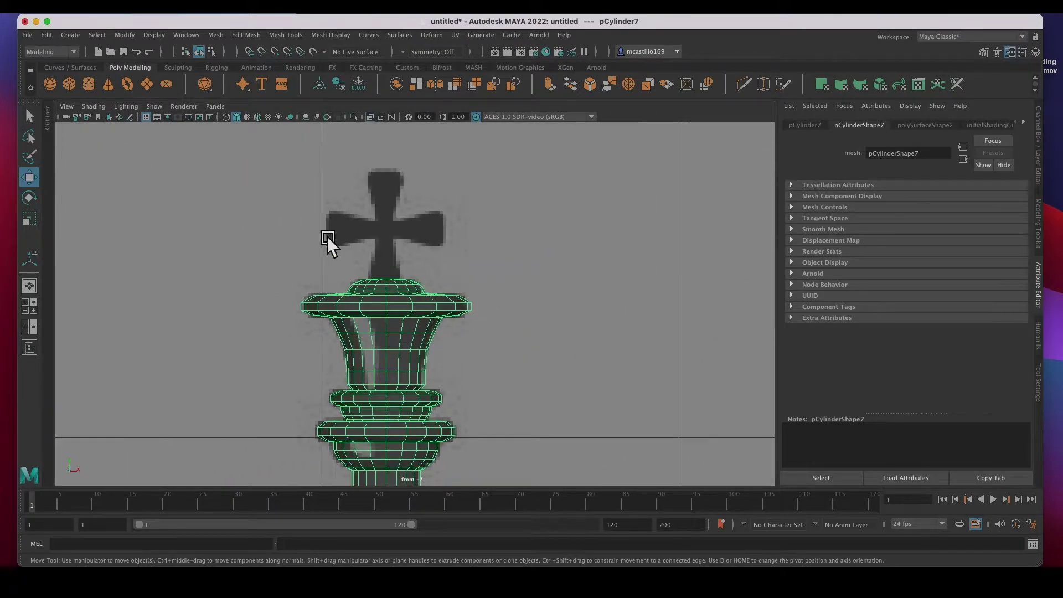
pyautogui.scroll(-10, 433, 341)
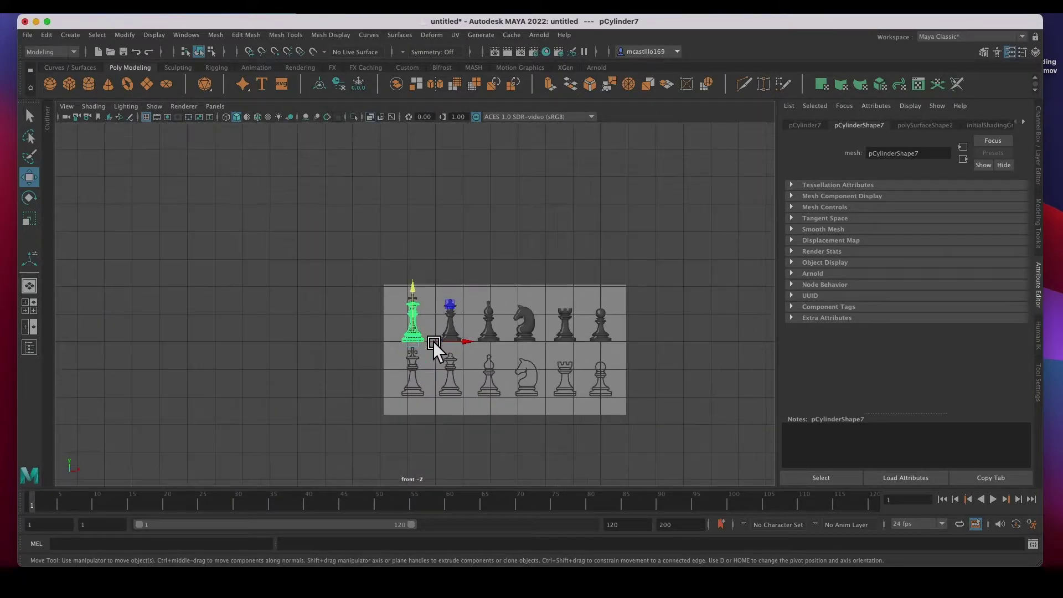
pyautogui.click(70, 84)
pyautogui.moveTo(612, 346); pyautogui.dragTo(422, 304)
pyautogui.scroll(5, 422, 304)
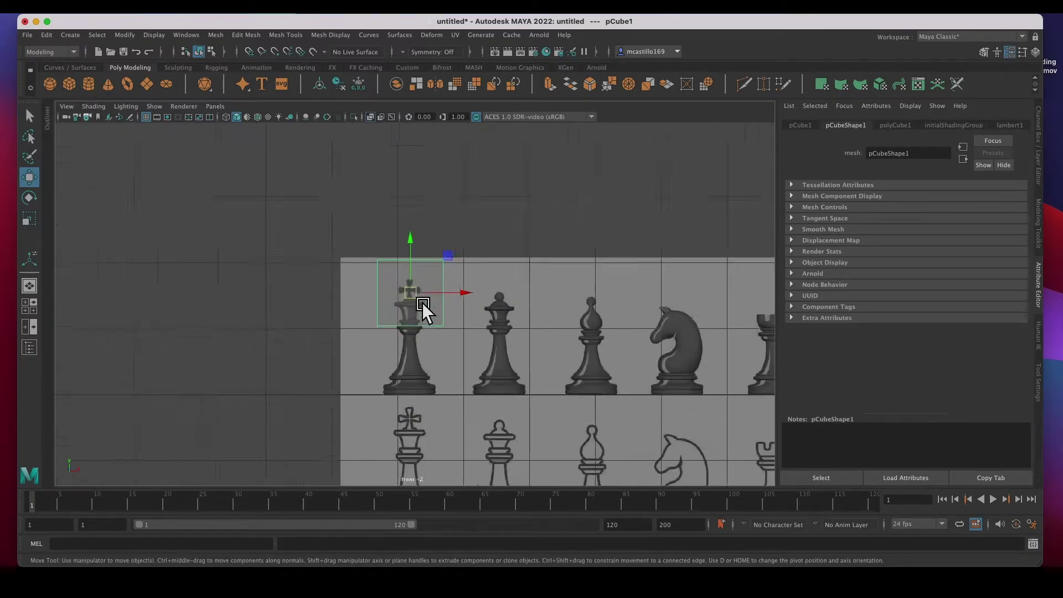
pyautogui.scroll(3, 422, 303)
pyautogui.press('r')
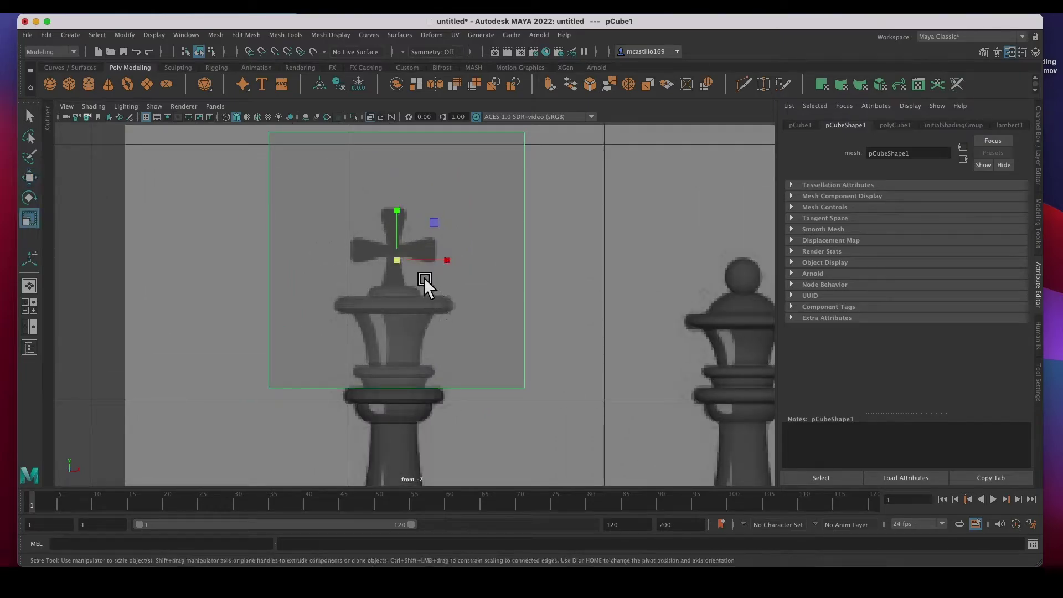
pyautogui.moveTo(410, 264); pyautogui.dragTo(202, 213)
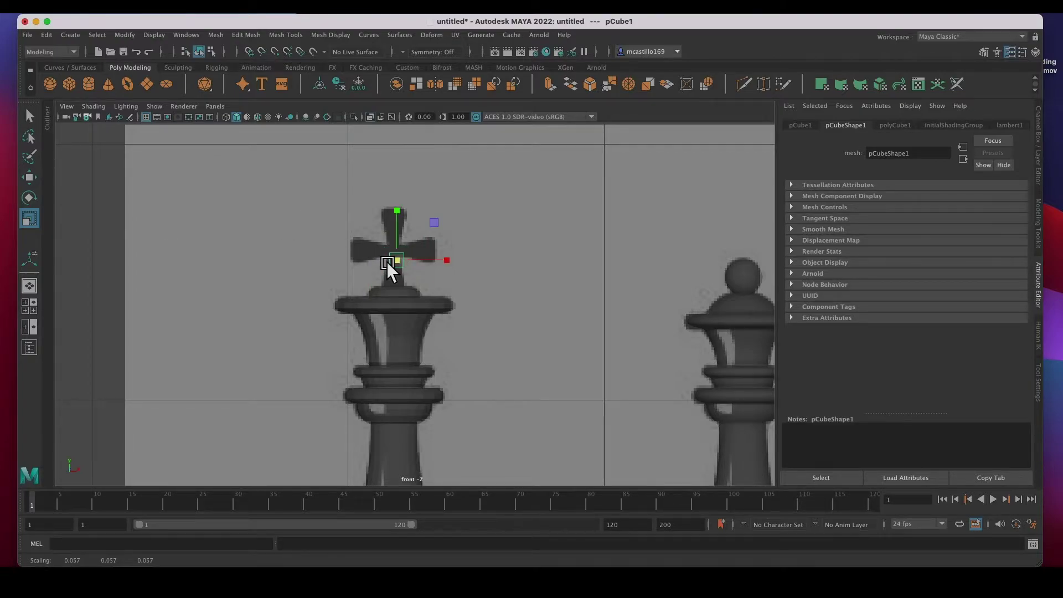
# Step: Place the cube on the king's cross and frame it in the four-view layout
pyautogui.press('w')
pyautogui.moveTo(403, 261); pyautogui.dragTo(397, 250)
pyautogui.scroll(4, 398, 250)
pyautogui.scroll(5, 398, 250)
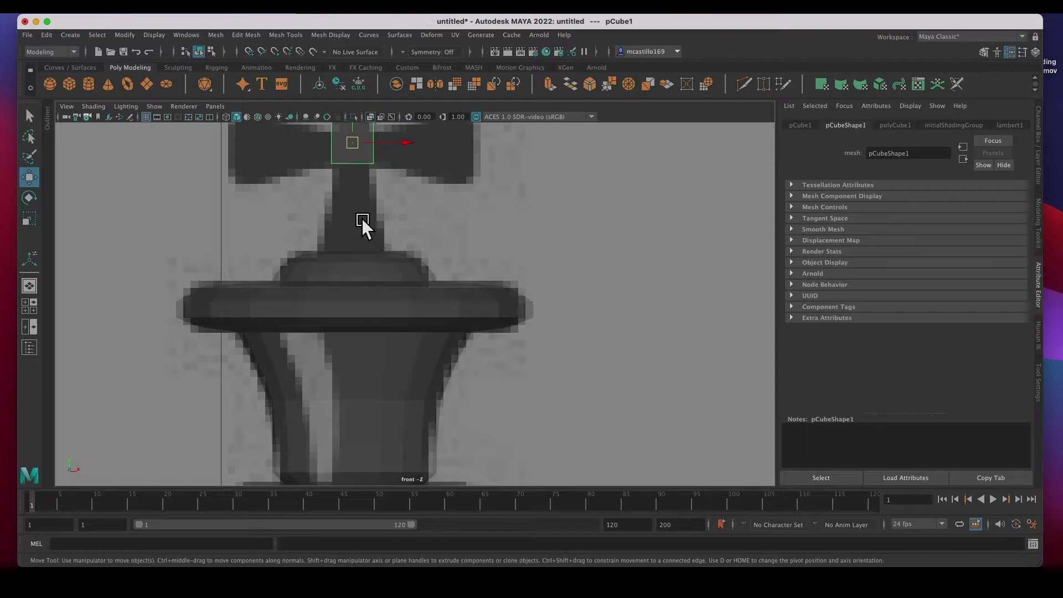
pyautogui.keyDown('alt'); pyautogui.moveTo(361, 218); pyautogui.dragTo(430, 352, button='middle'); pyautogui.keyUp('alt')
pyautogui.moveTo(429, 291); pyautogui.dragTo(432, 293)
pyautogui.press('space')
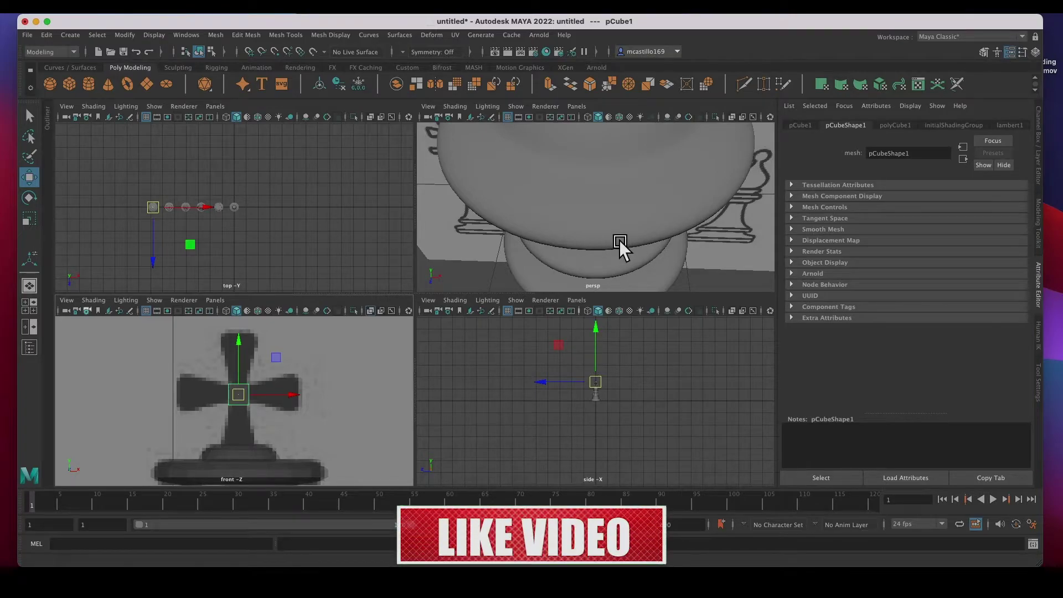
pyautogui.press('f')
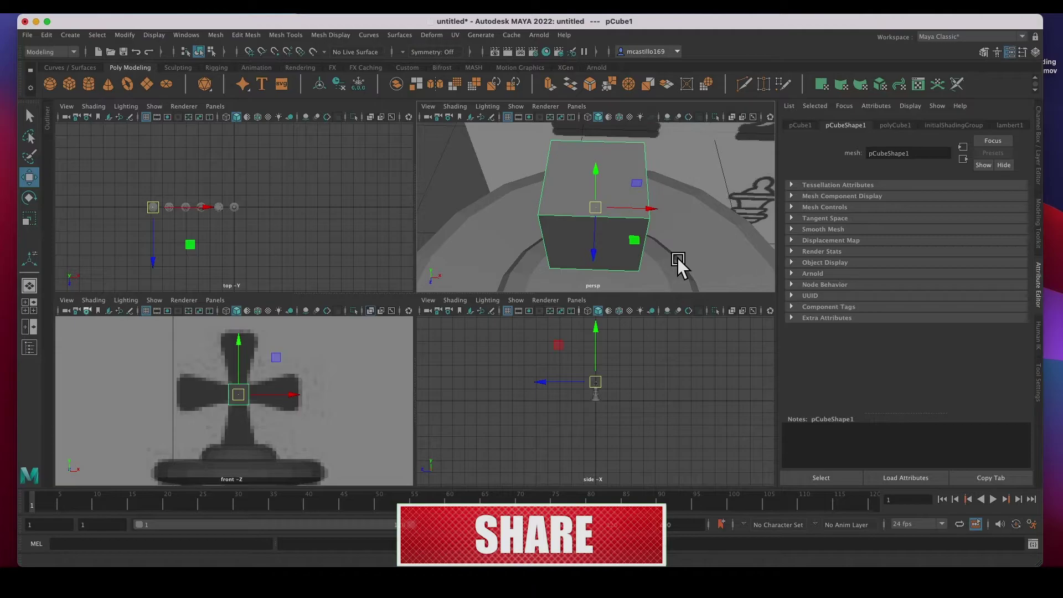
pyautogui.keyDown('alt'); pyautogui.moveTo(683, 258); pyautogui.dragTo(636, 228); pyautogui.keyUp('alt')
# Step: Switch the cube to face mode and select one of its faces
pyautogui.rightClick(643, 213)
pyautogui.moveTo(644, 213); pyautogui.dragTo(641, 244, button='right')
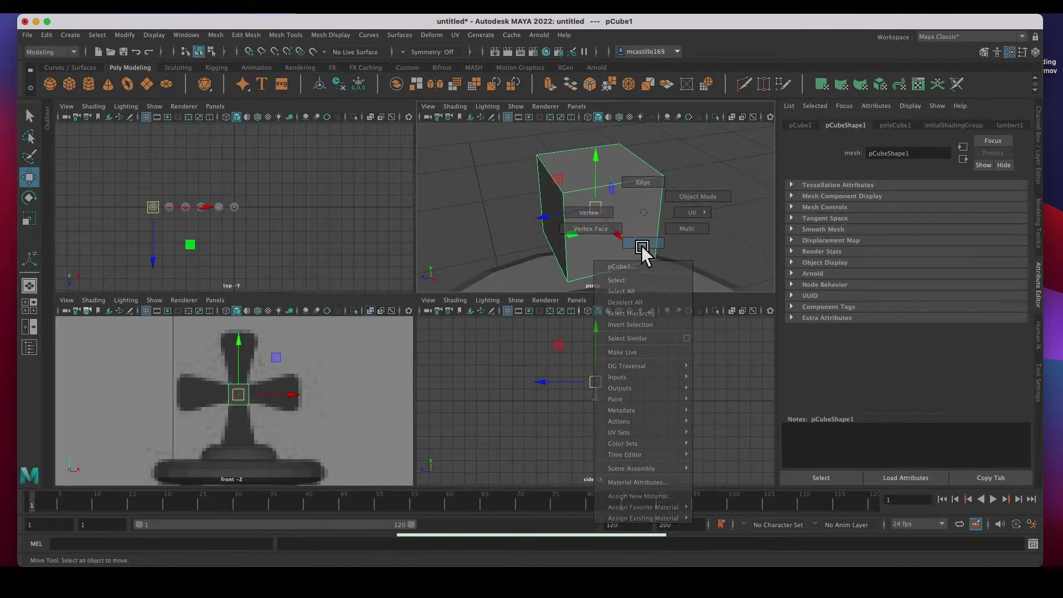
pyautogui.keyDown('alt'); pyautogui.moveTo(672, 243); pyautogui.dragTo(652, 240); pyautogui.keyUp('alt')
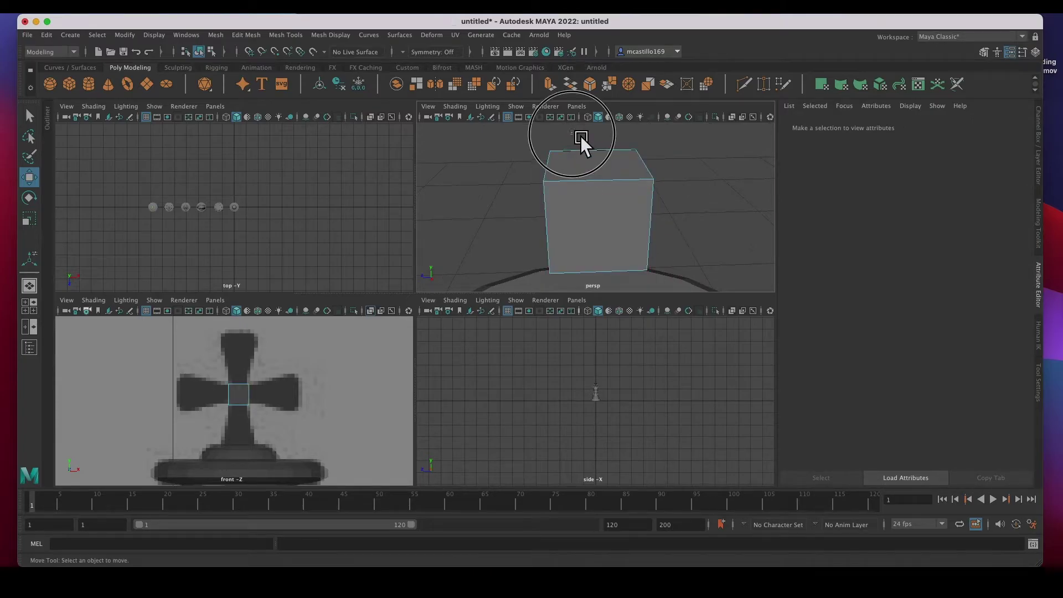
pyautogui.click(622, 252)
pyautogui.press('F11')
pyautogui.click(569, 237)
pyautogui.keyDown('alt'); pyautogui.moveTo(569, 237); pyautogui.dragTo(664, 239); pyautogui.keyUp('alt')
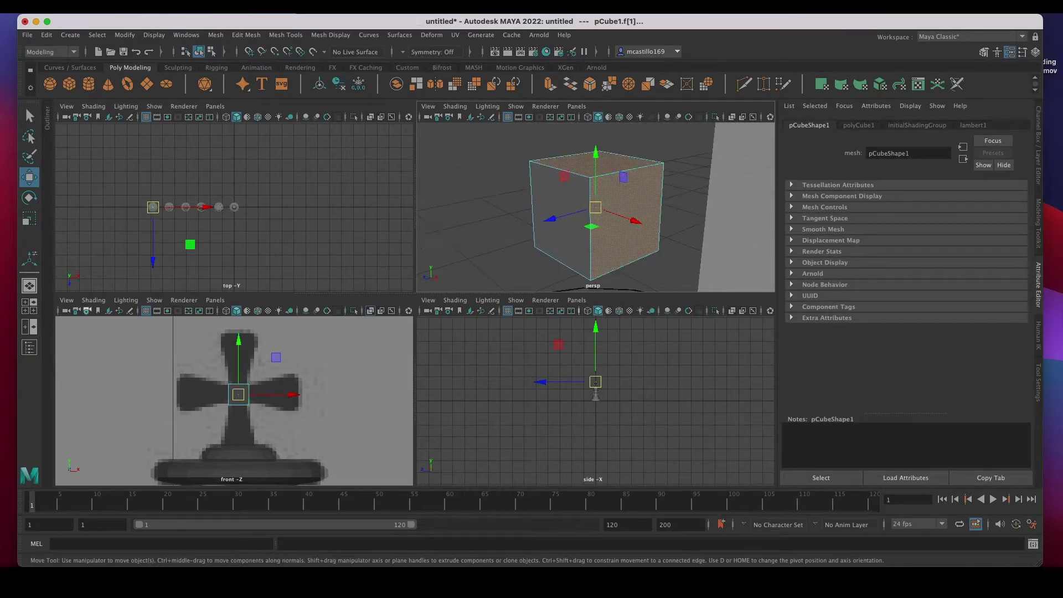
# Step: View and close the ExtrudeReferenc.jpg image, then maximize the front view
pyautogui.moveTo(0, 13); pyautogui.dragTo(504, 37)
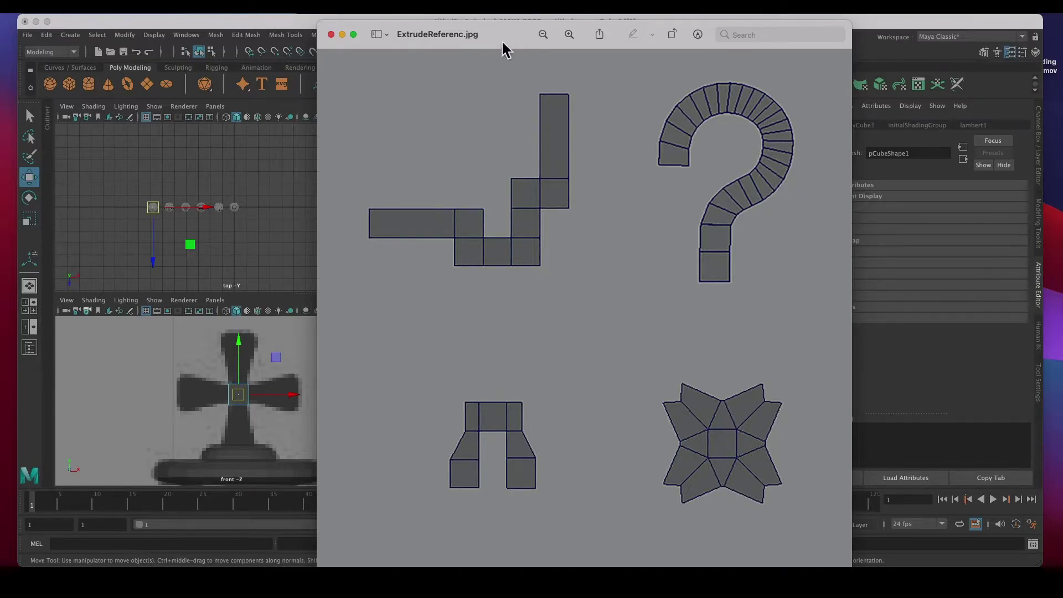
pyautogui.press('super+Tab')
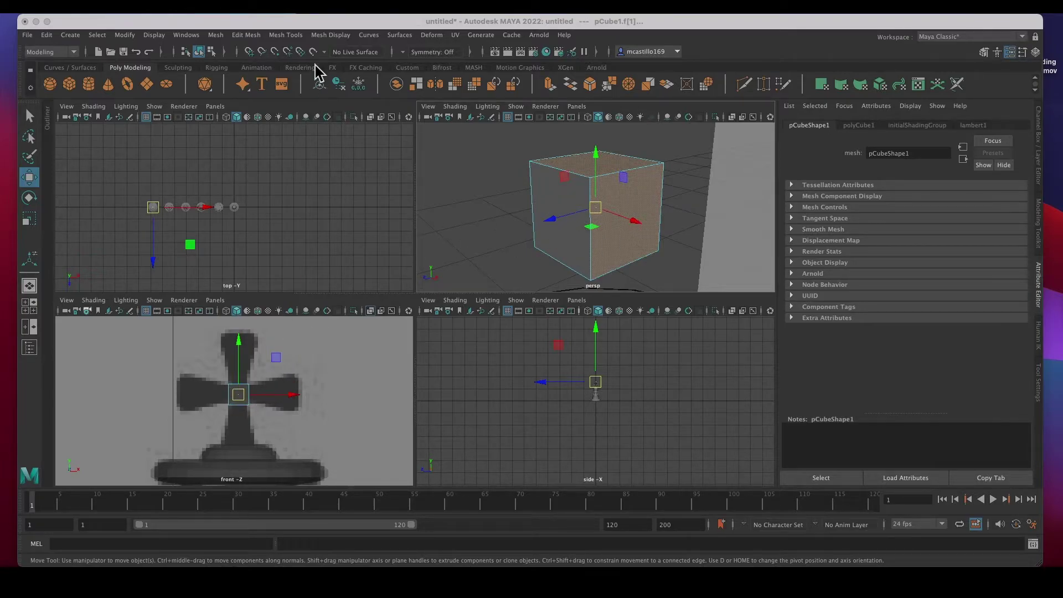
pyautogui.press('space')
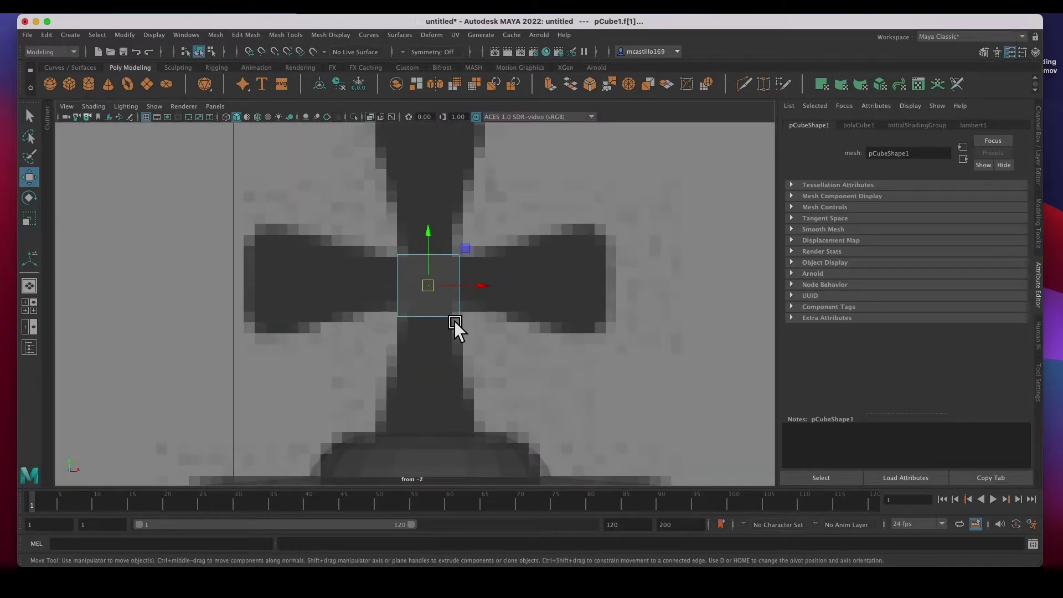
# Step: Extrude the cube faces separately, with Keep Faces Together off, at a 0.030 distance
pyautogui.hotkey('ctrl', 'e')
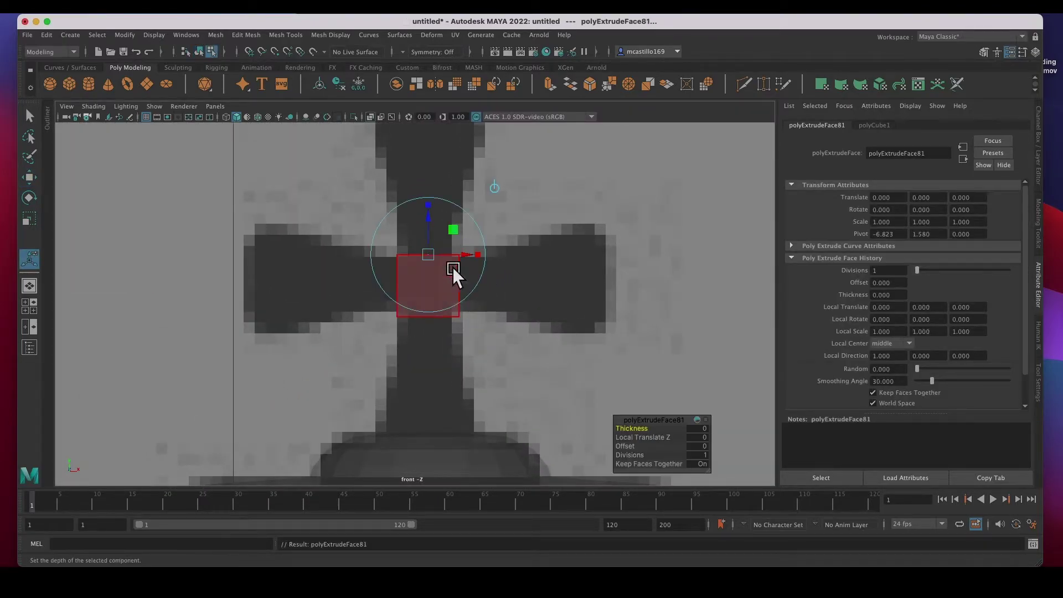
pyautogui.moveTo(434, 224); pyautogui.dragTo(464, 152)
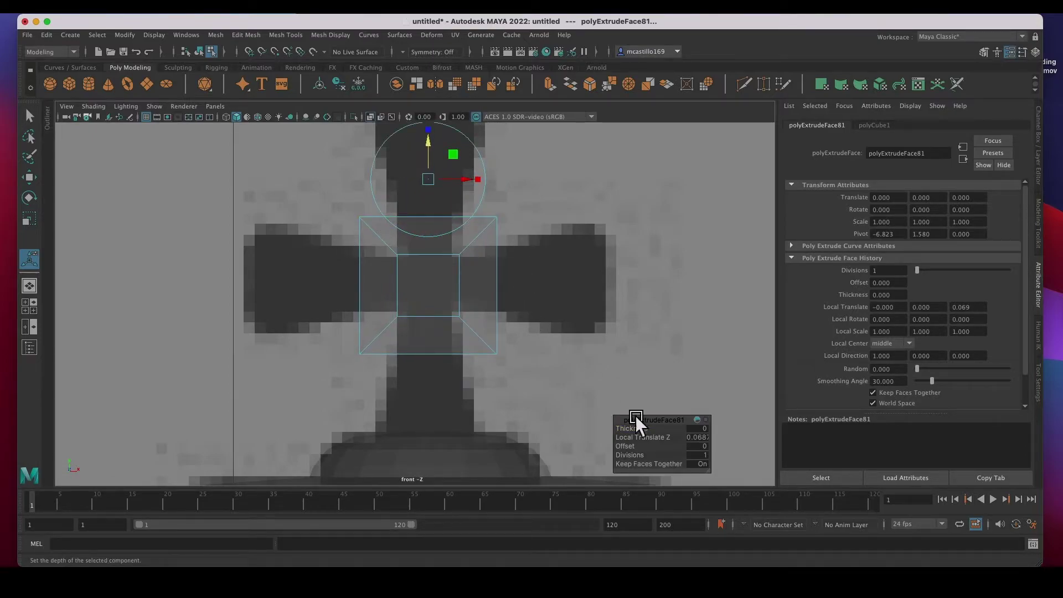
pyautogui.click(667, 464)
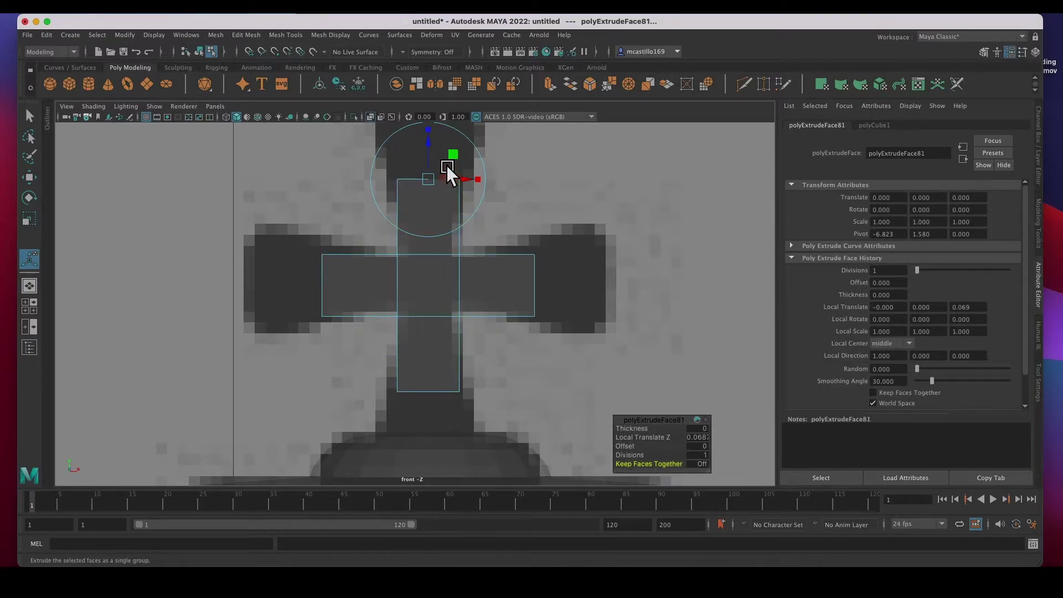
pyautogui.moveTo(442, 145); pyautogui.dragTo(433, 187)
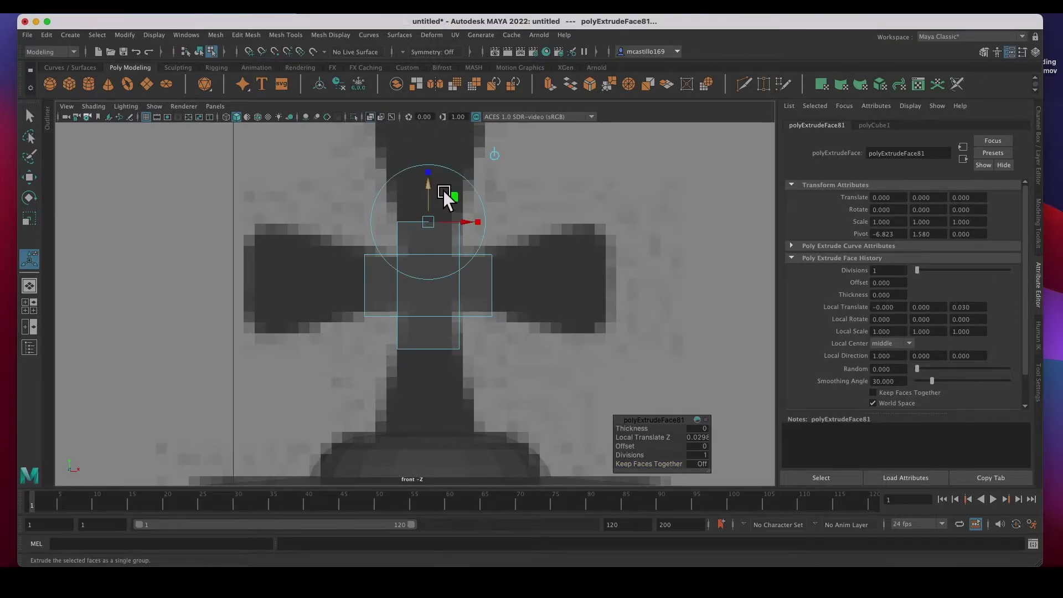
# Step: Extrude the four side faces into tapered cross arms and flare their ends to 1.117
pyautogui.hotkey('ctrl', 'e')
pyautogui.moveTo(443, 191); pyautogui.dragTo(437, 155)
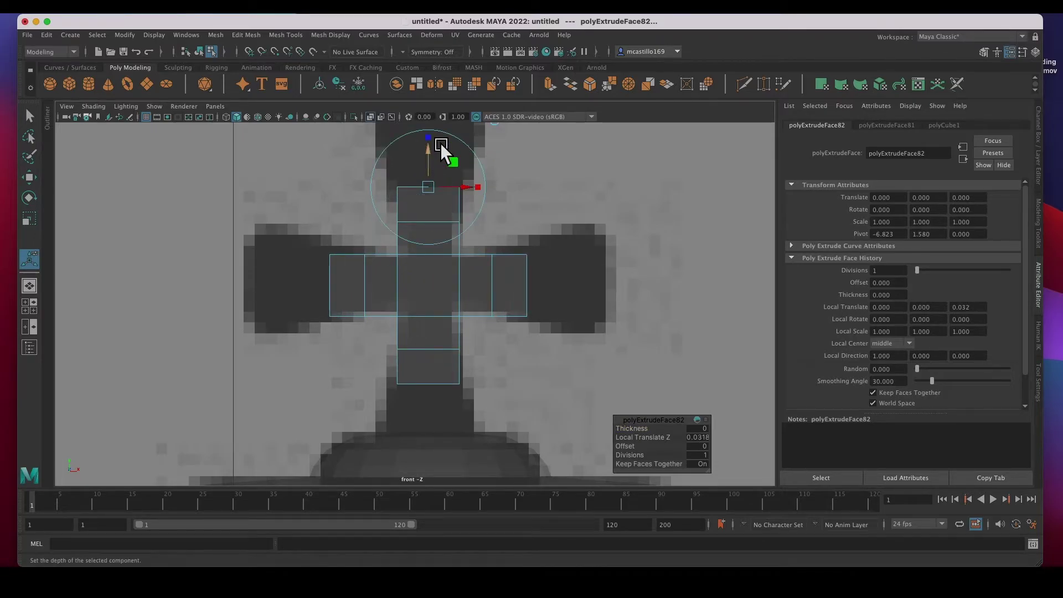
pyautogui.moveTo(437, 191)
pyautogui.mouseDown()
pyautogui.moveTo(427, 190)
pyautogui.moveTo(447, 190)
pyautogui.mouseUp()
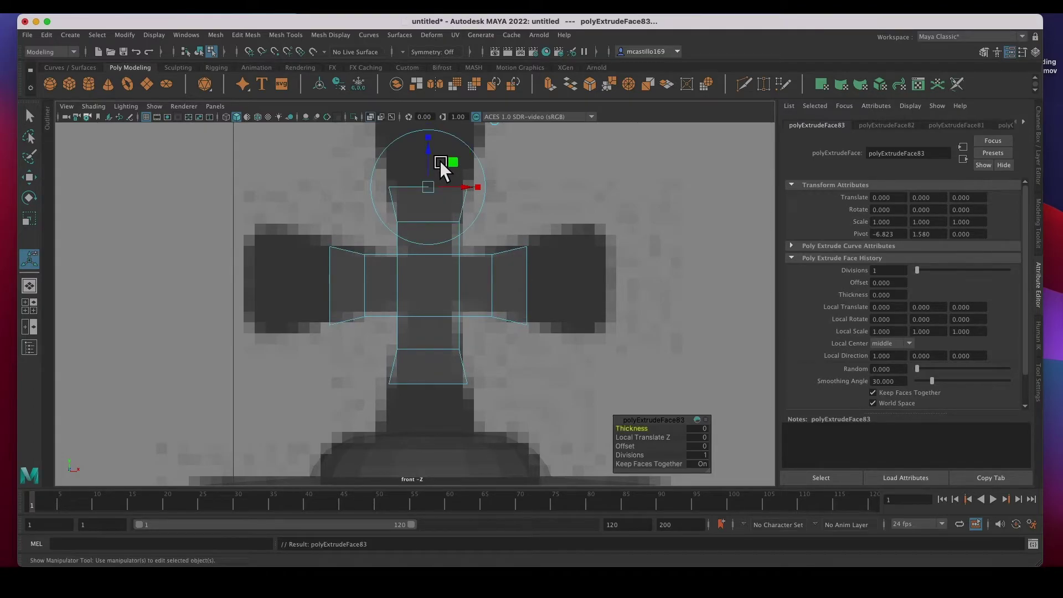
pyautogui.hotkey('ctrl', 'e')
pyautogui.moveTo(439, 161); pyautogui.dragTo(444, 78)
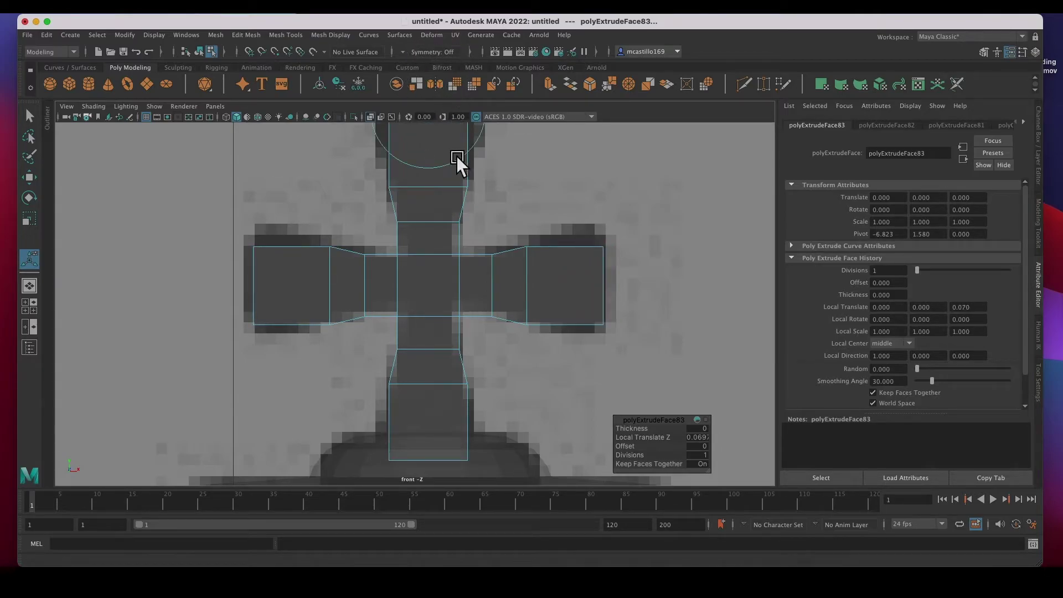
pyautogui.scroll(-12, 495, 305)
pyautogui.scroll(6, 495, 305)
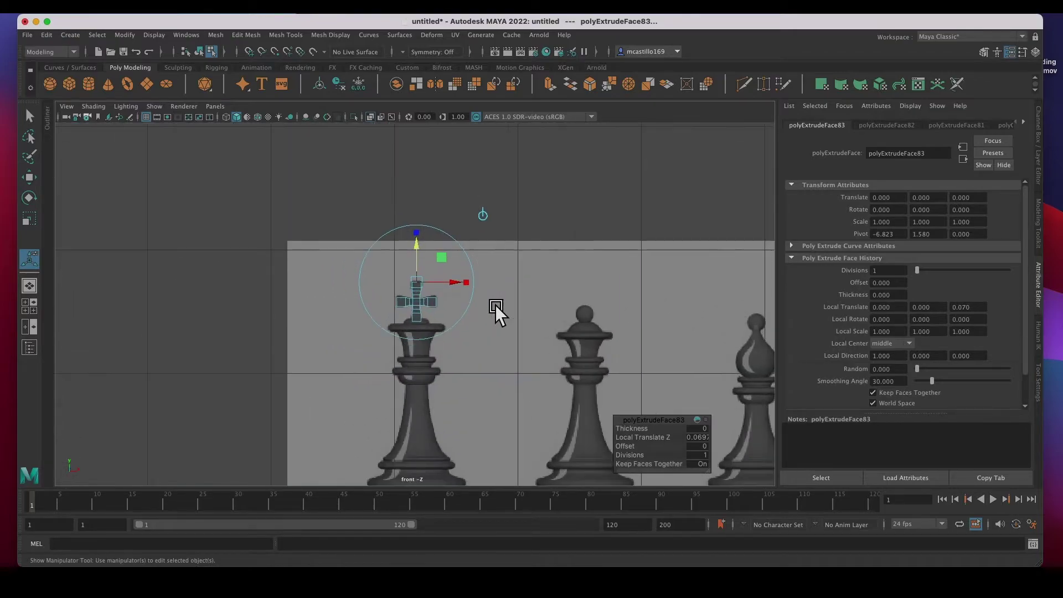
pyautogui.scroll(3, 495, 305)
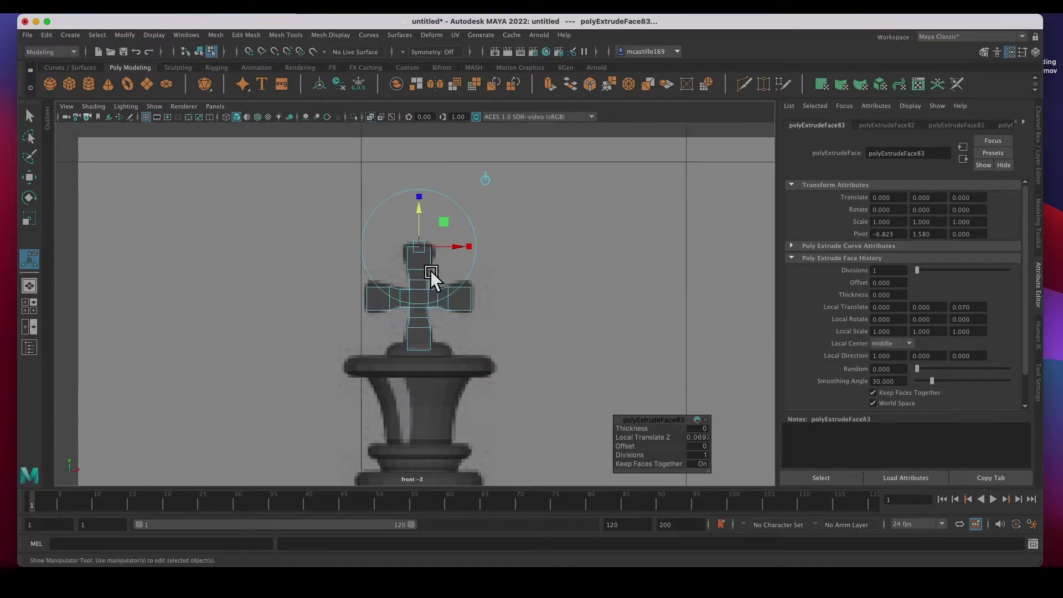
pyautogui.click(427, 208)
pyautogui.moveTo(429, 251); pyautogui.dragTo(435, 252)
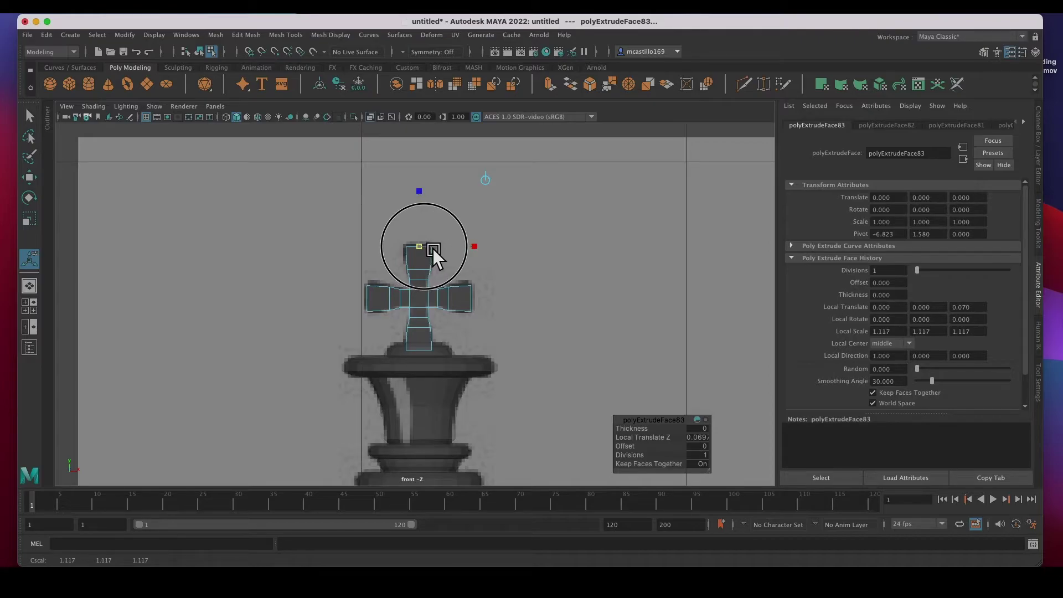
# Step: Frame the finished cross in four views and return to object mode
pyautogui.click(526, 287)
pyautogui.press('space')
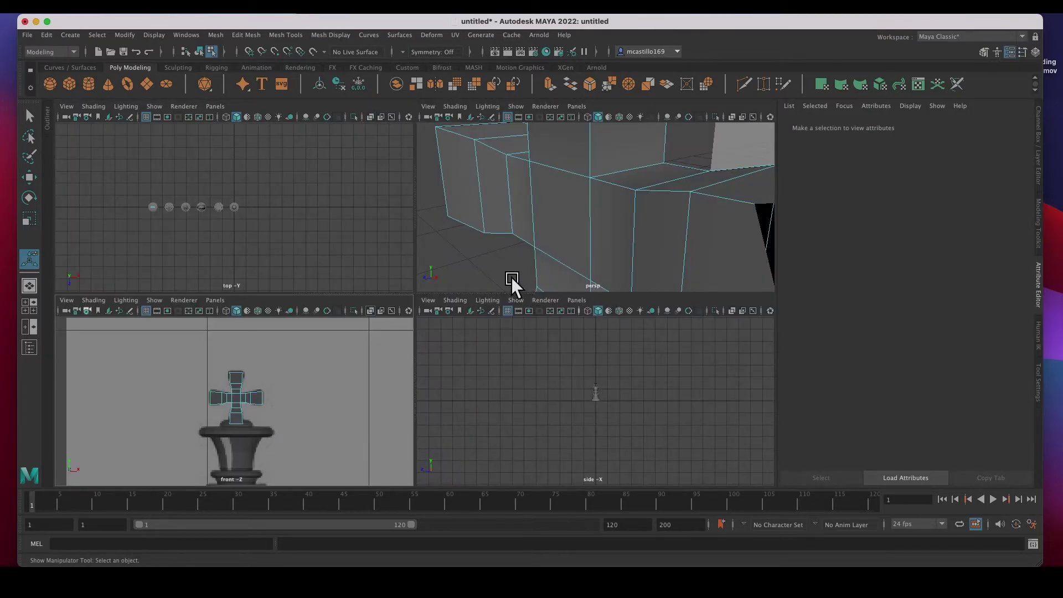
pyautogui.press('f')
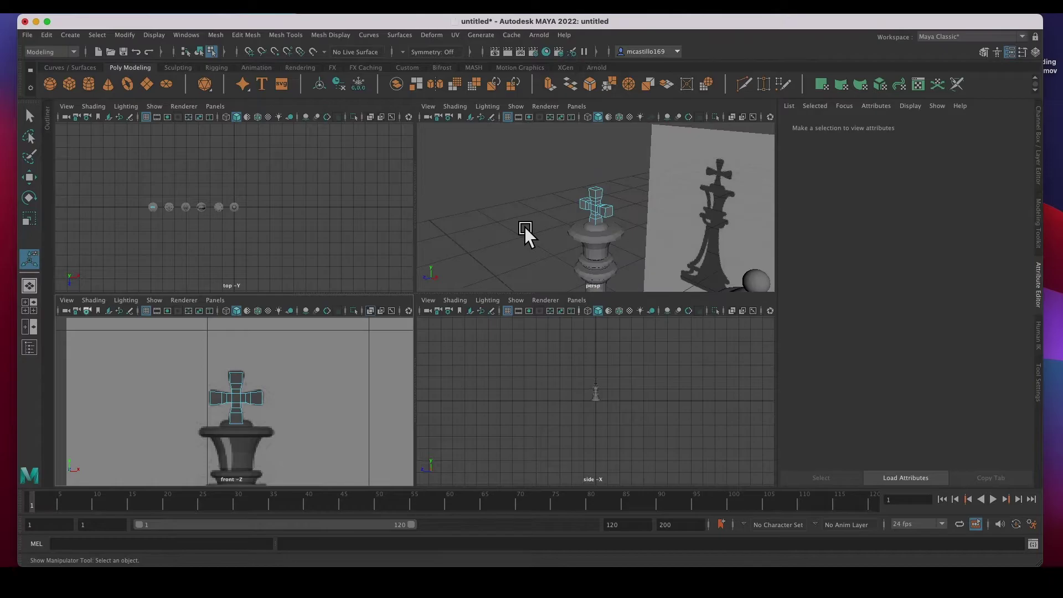
pyautogui.click(607, 233)
pyautogui.moveTo(596, 241); pyautogui.dragTo(656, 227, button='right')
pyautogui.click(605, 245)
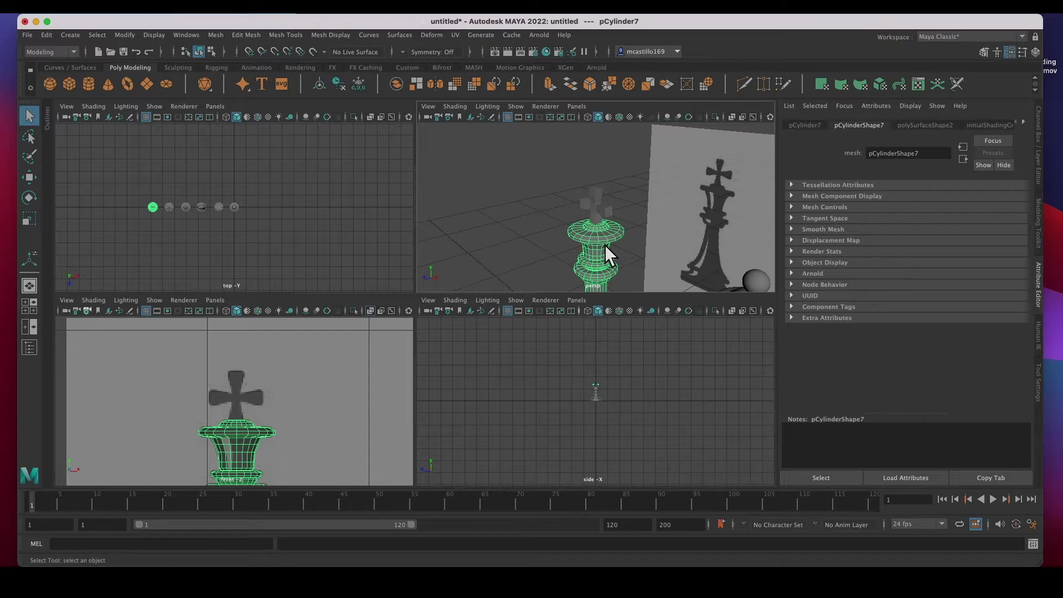
# Step: Maximize the perspective view and hide the chess reference image plane with Ctrl+H
pyautogui.click(523, 255)
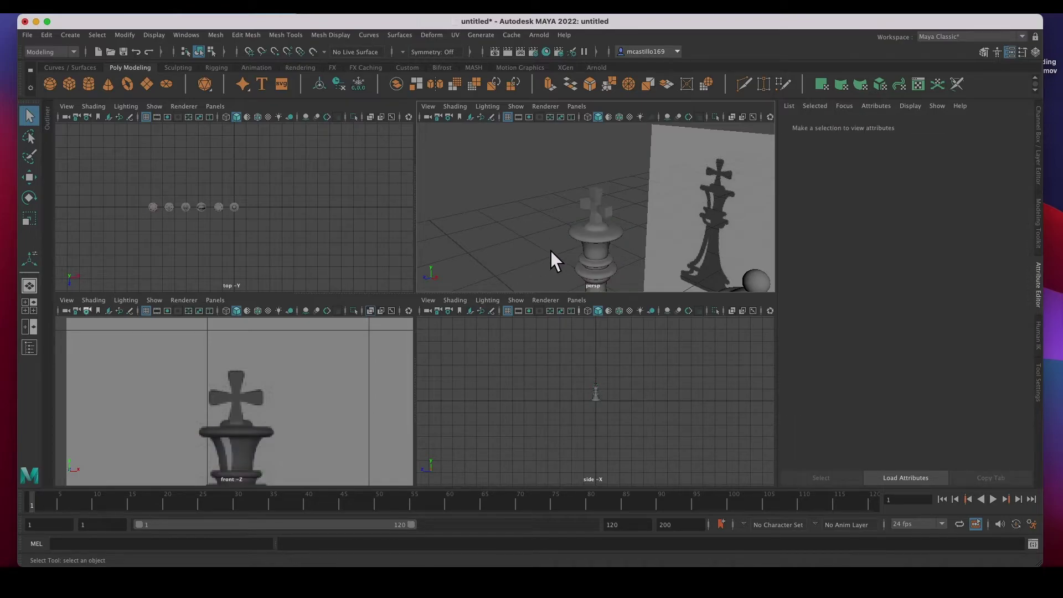
pyautogui.press('space')
pyautogui.scroll(-5, 513, 297)
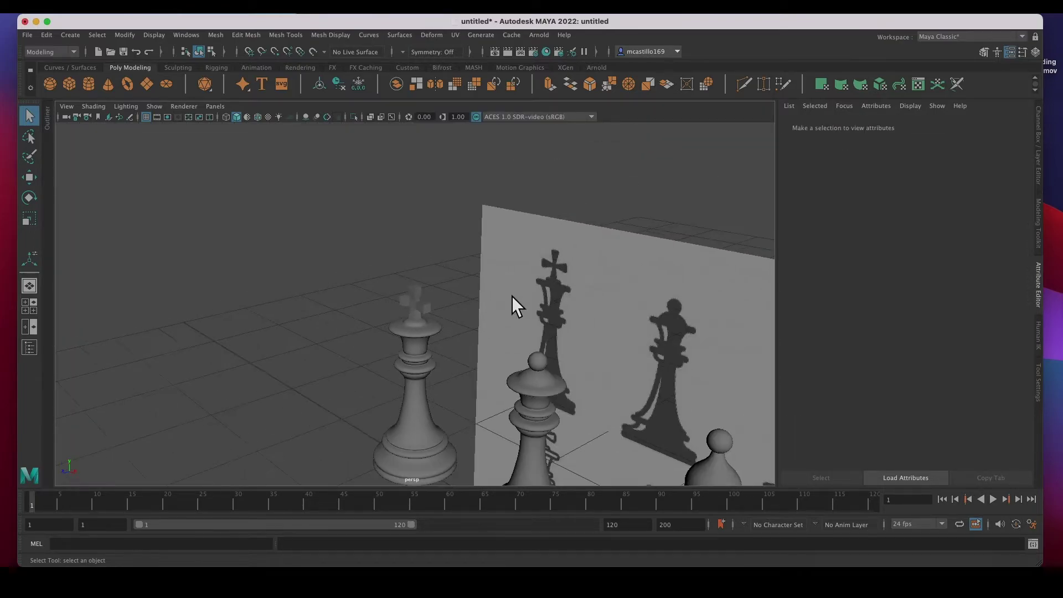
pyautogui.scroll(-3, 513, 297)
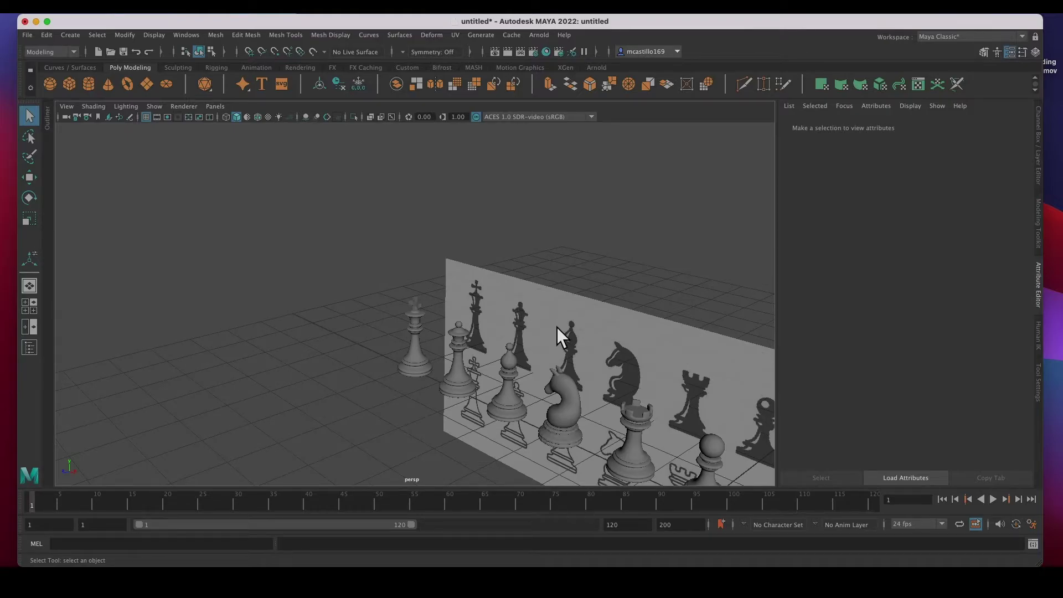
pyautogui.keyDown('alt'); pyautogui.moveTo(569, 332); pyautogui.dragTo(411, 259); pyautogui.keyUp('alt')
pyautogui.click(416, 245)
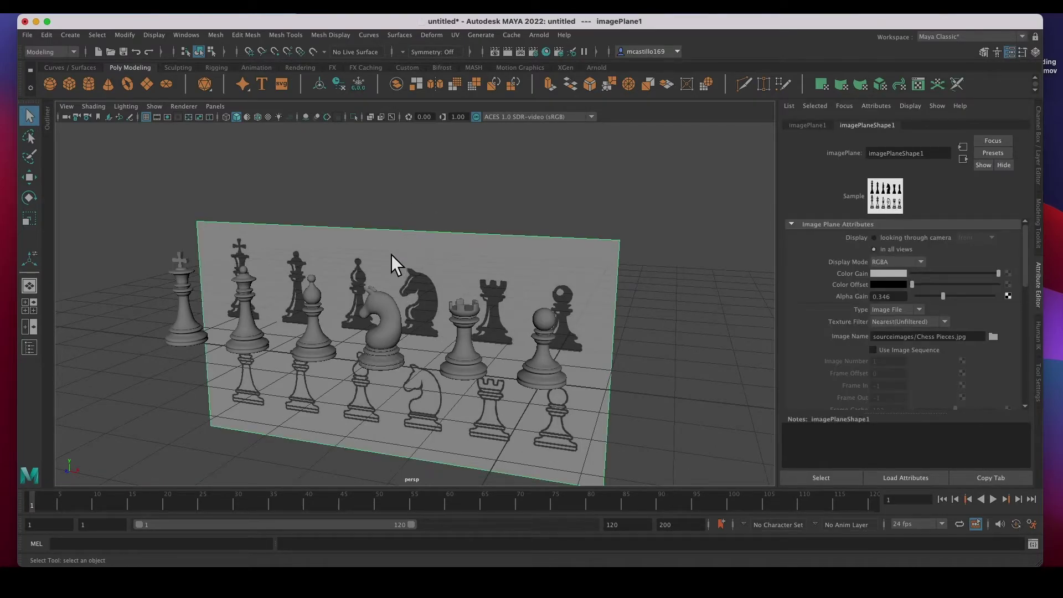
pyautogui.hotkey('ctrl', 'h')
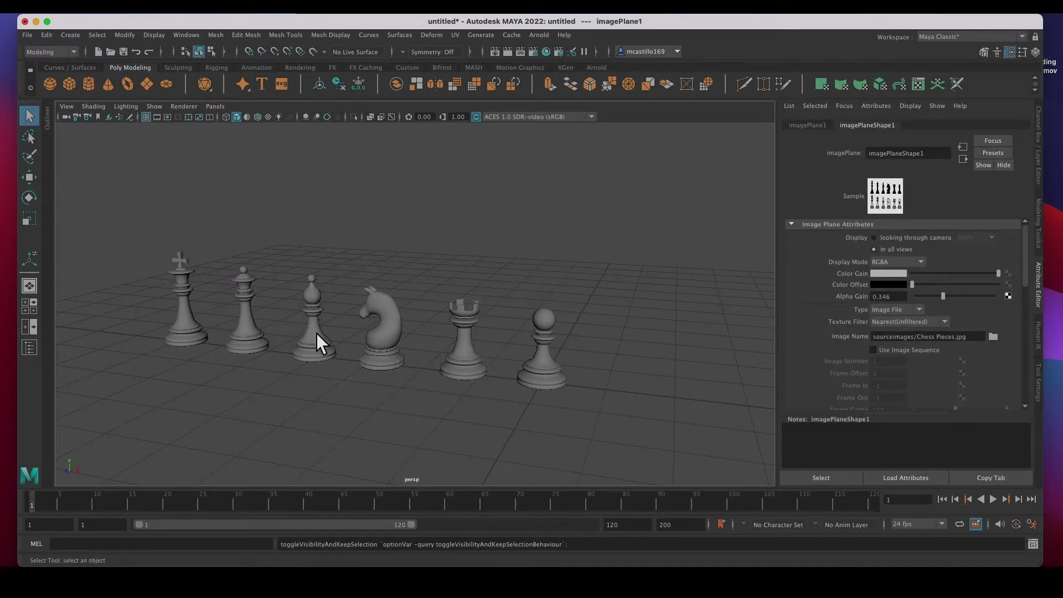
pyautogui.scroll(5, 193, 300)
# Step: Test-move the king and the knight's base, undoing both moves
pyautogui.keyDown('alt'); pyautogui.moveTo(209, 299); pyautogui.dragTo(332, 302, button='middle'); pyautogui.keyUp('alt')
pyautogui.click(222, 339)
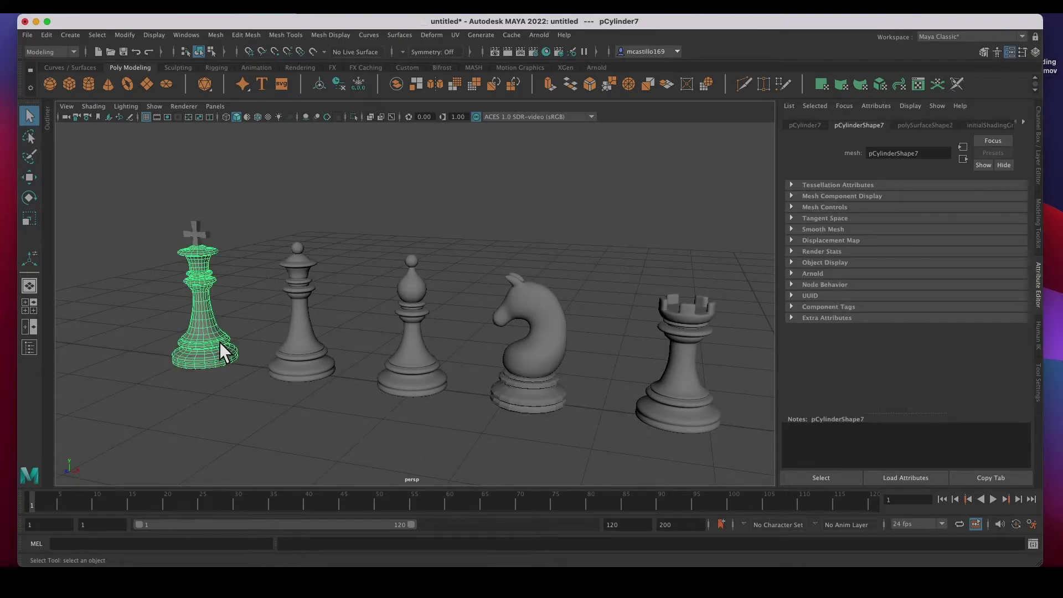
pyautogui.press('w')
pyautogui.moveTo(215, 361); pyautogui.dragTo(125, 405)
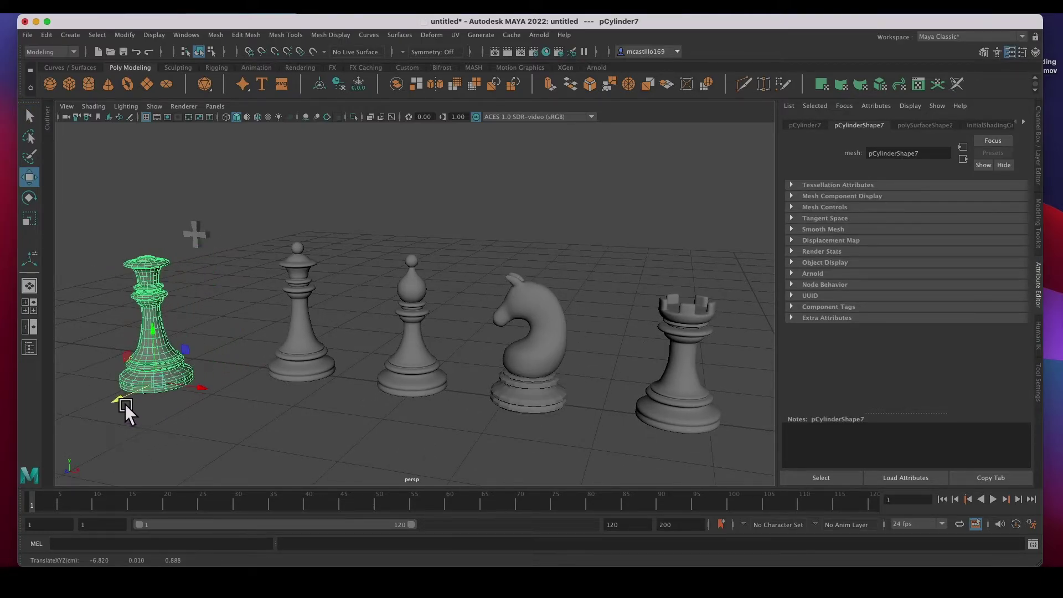
pyautogui.press('z')
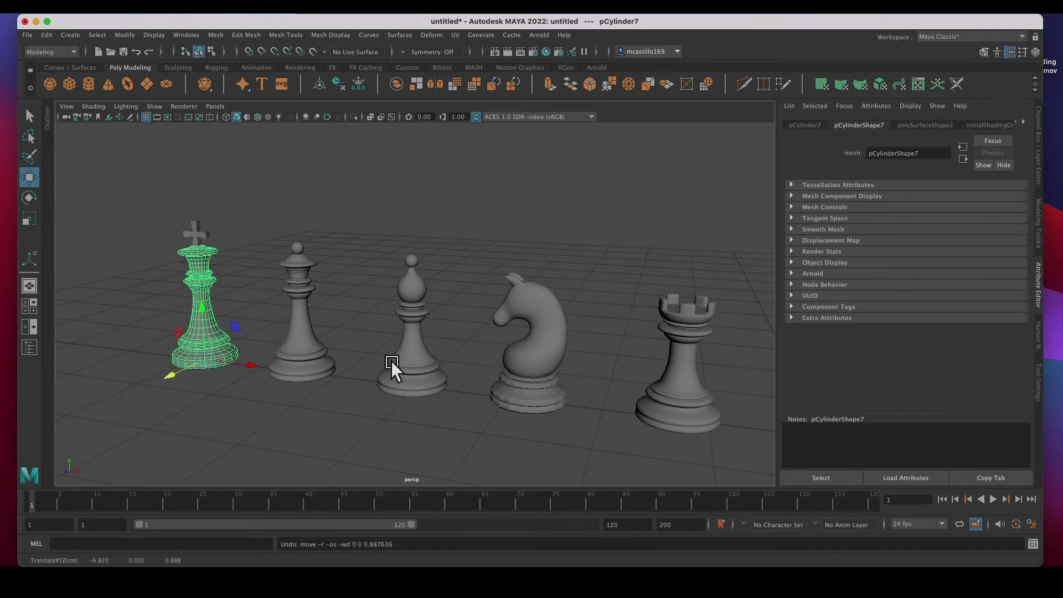
pyautogui.click(529, 407)
pyautogui.moveTo(524, 417); pyautogui.dragTo(474, 454)
pyautogui.press('z')
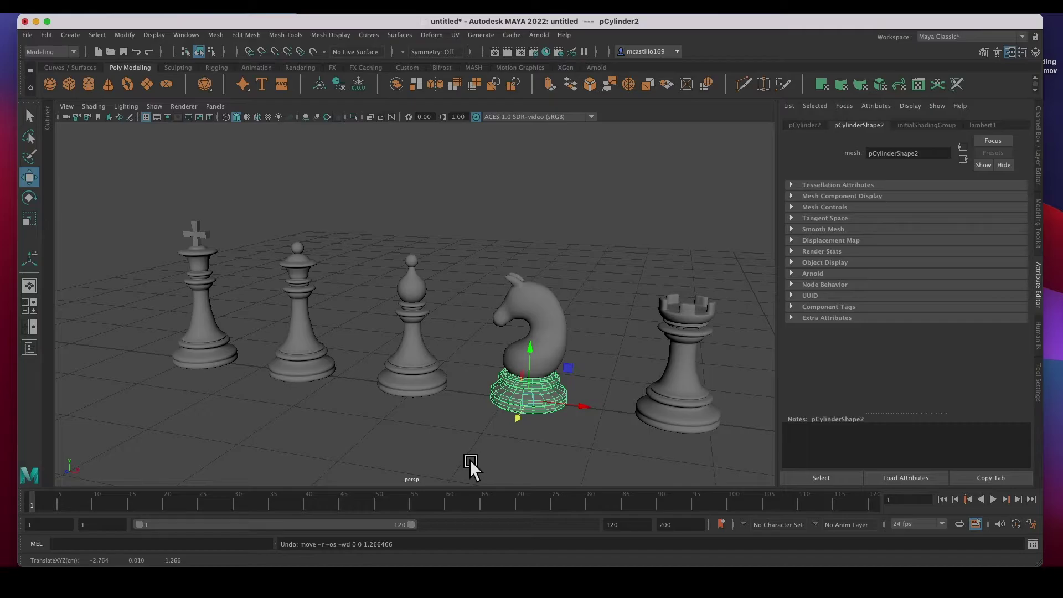
# Step: Smooth-preview the knight's base, then inspect the pawn, queen and bishop top spheres
pyautogui.press('3')
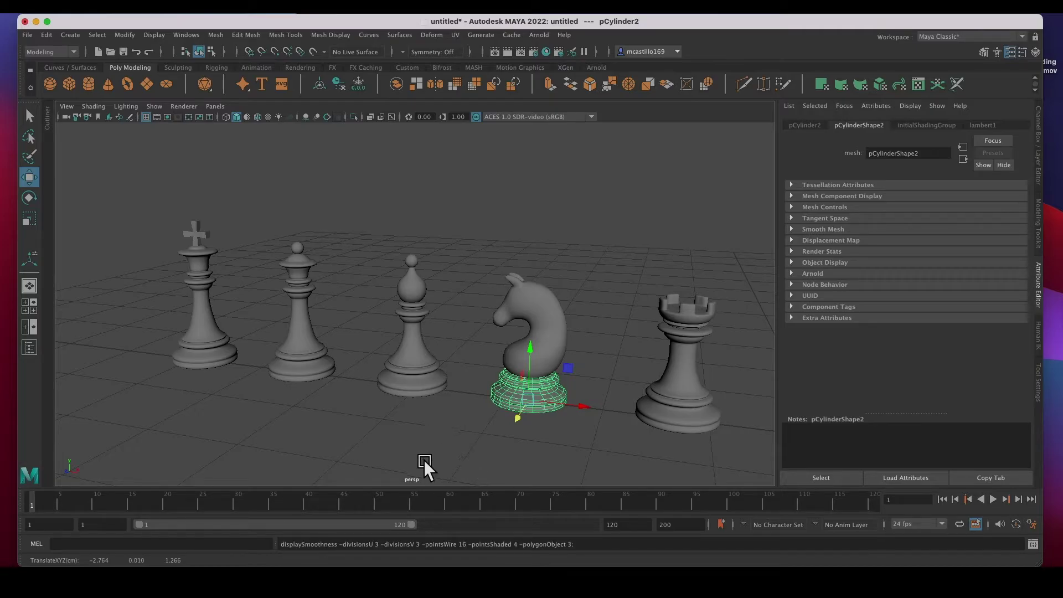
pyautogui.click(424, 460)
pyautogui.scroll(-3, 437, 350)
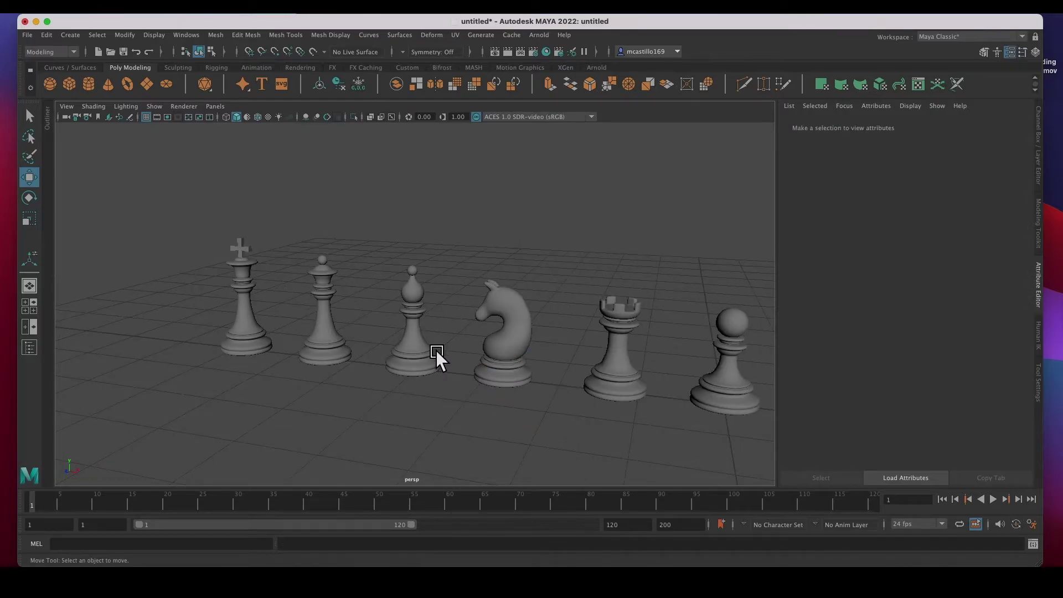
pyautogui.click(743, 319)
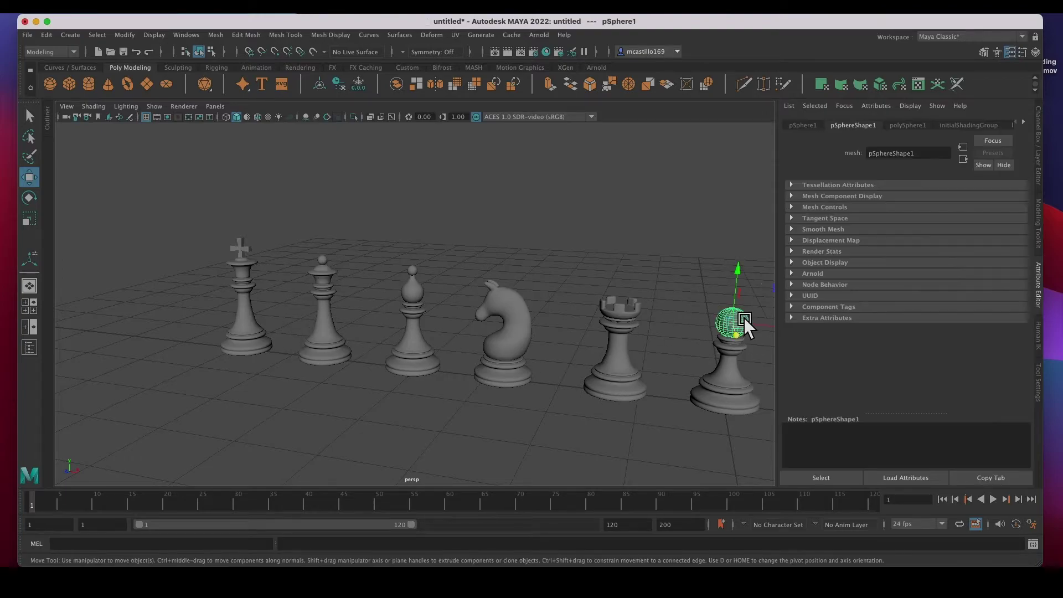
pyautogui.click(323, 260)
pyautogui.click(425, 273)
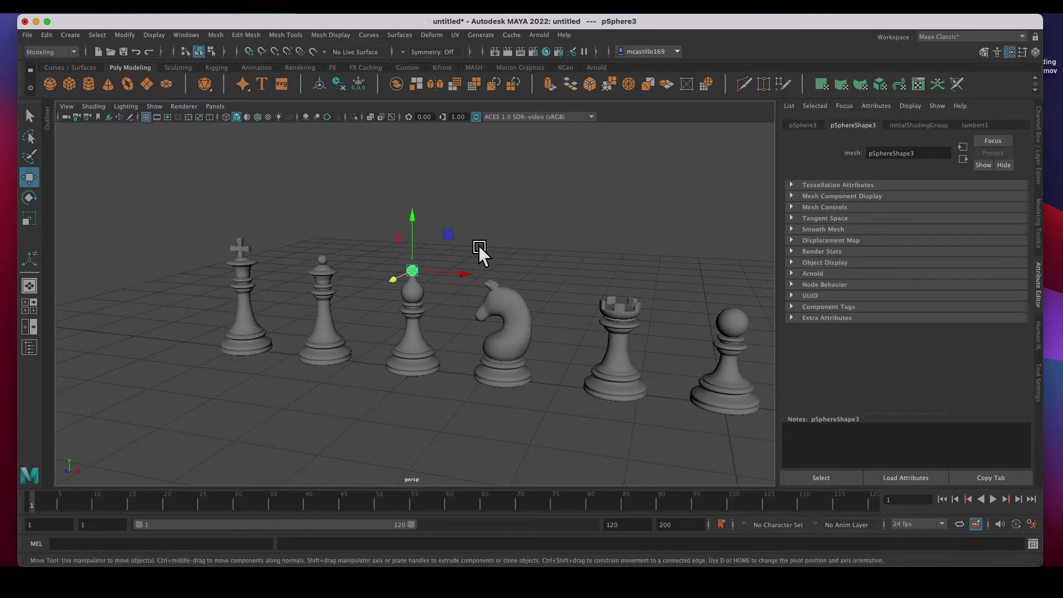
# Step: Parent the king's cross and the queen's top sphere to their bodies with P
pyautogui.click(490, 219)
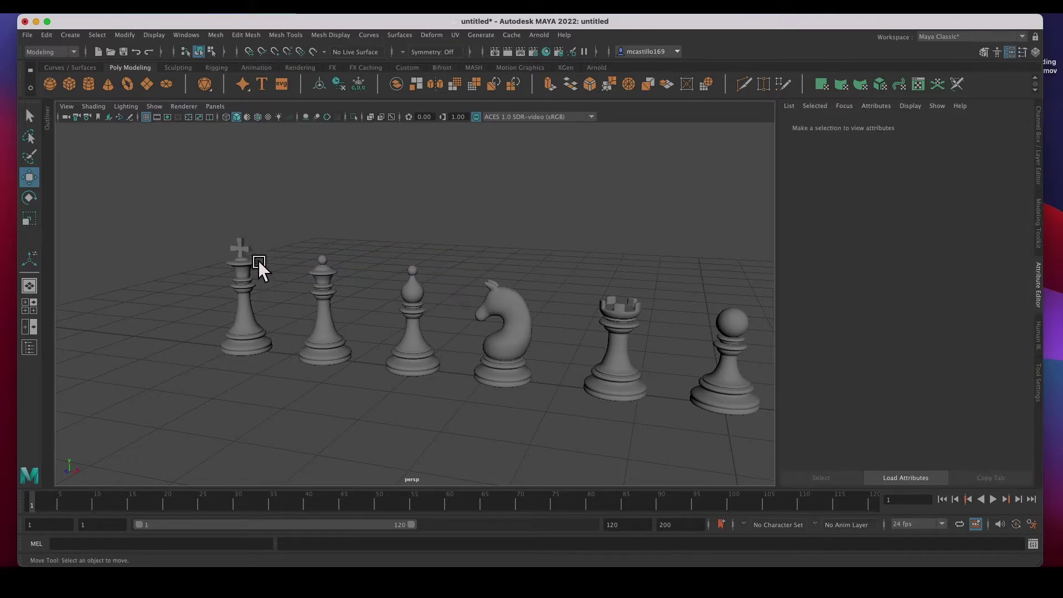
pyautogui.click(251, 245)
pyautogui.click(256, 289)
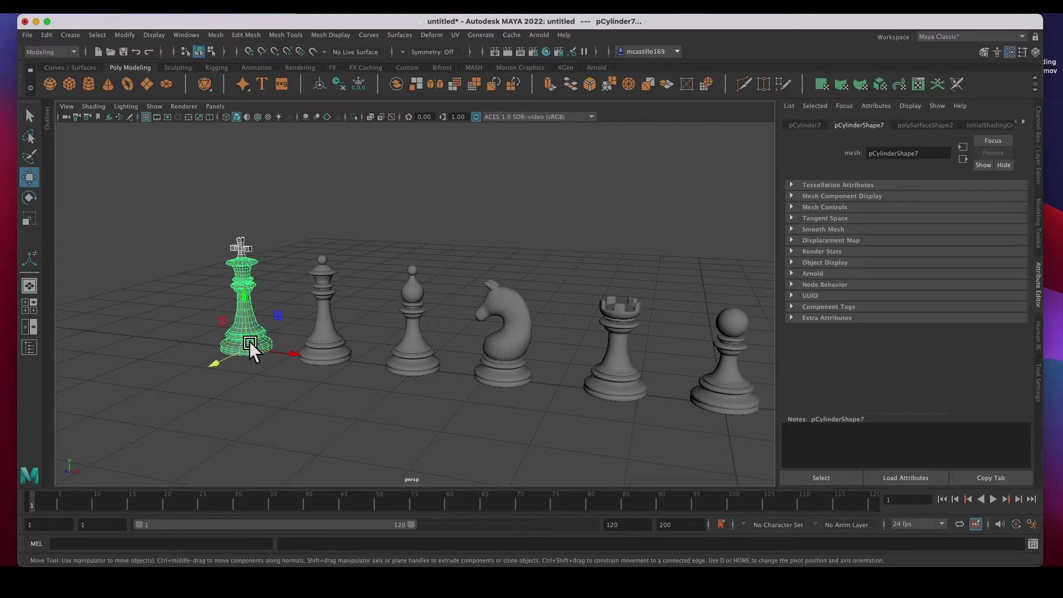
pyautogui.press('p')
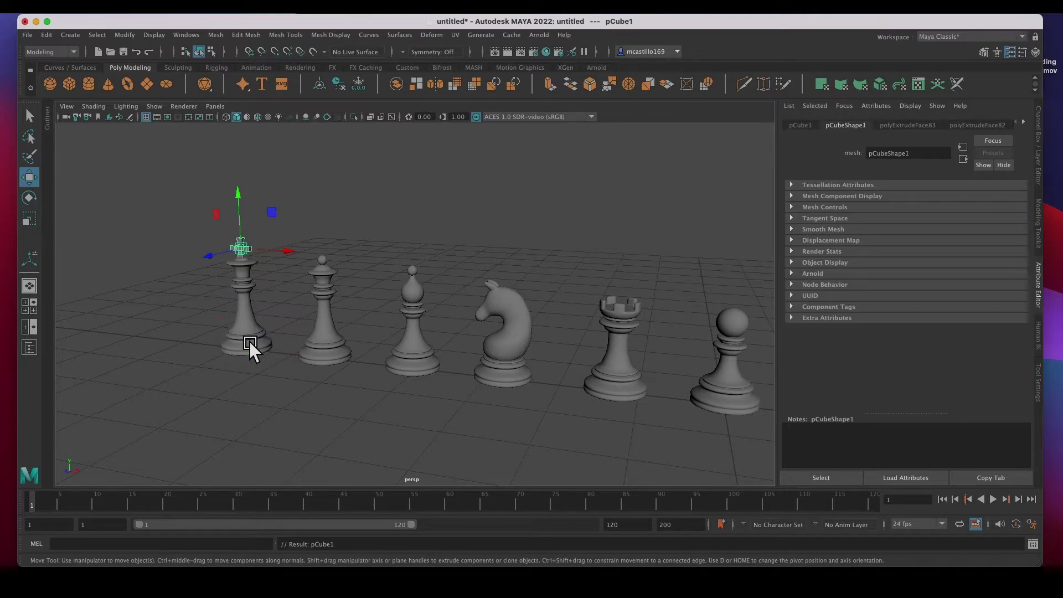
pyautogui.click(310, 230)
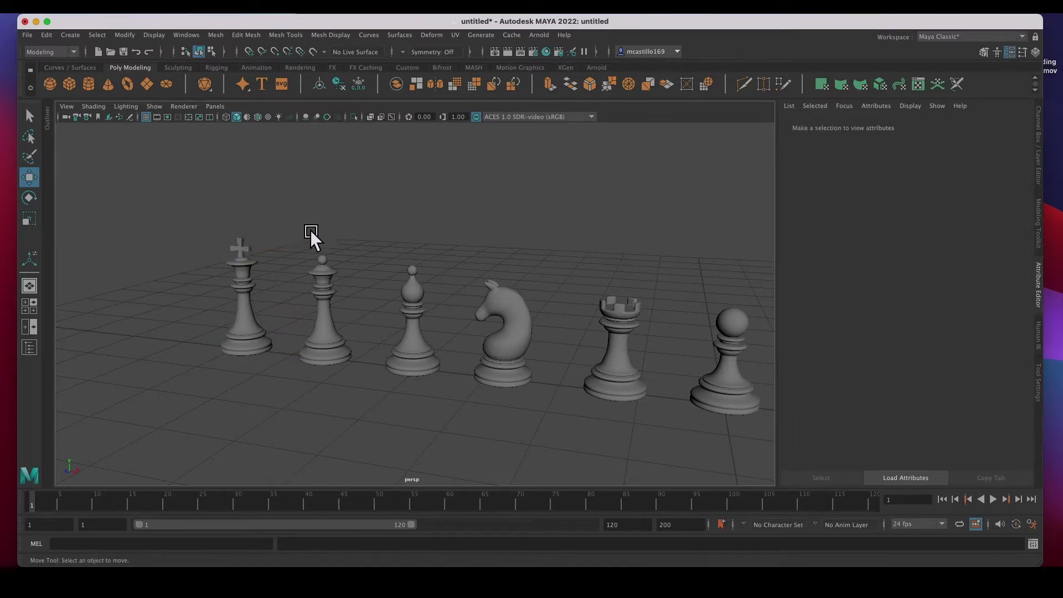
pyautogui.click(244, 252)
pyautogui.click(253, 331)
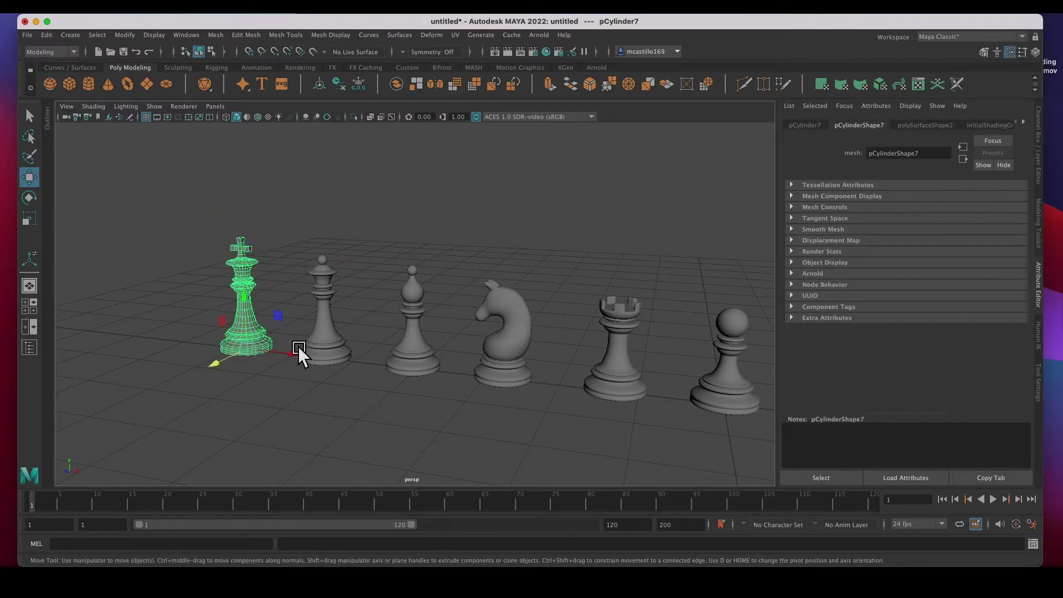
pyautogui.click(331, 262)
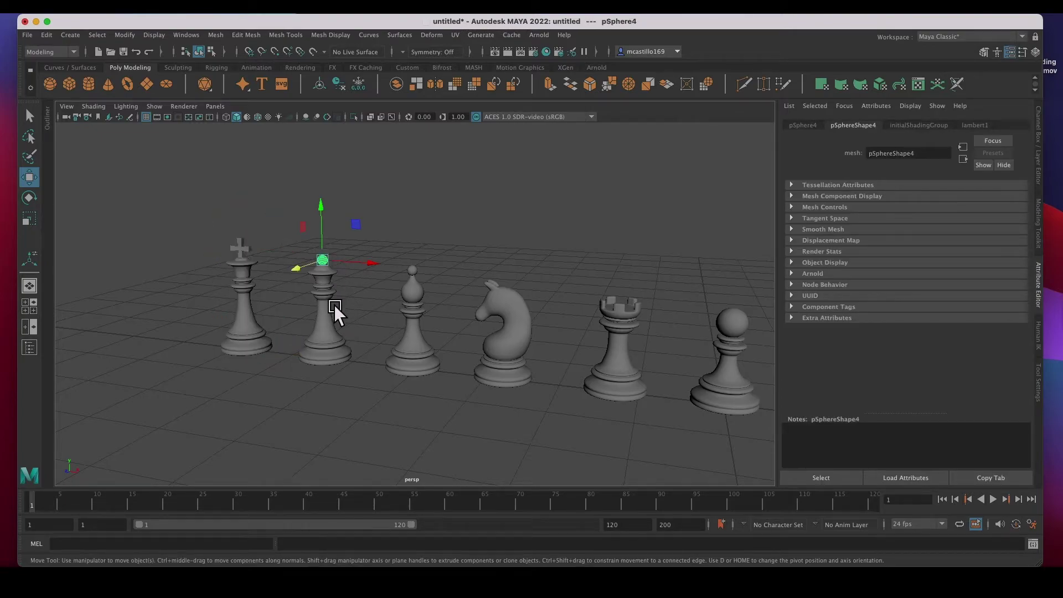
pyautogui.click(335, 309)
pyautogui.press('p')
# Step: Parent the bishop's top parts, the knight's head and the pawn's head to their bases
pyautogui.click(417, 271)
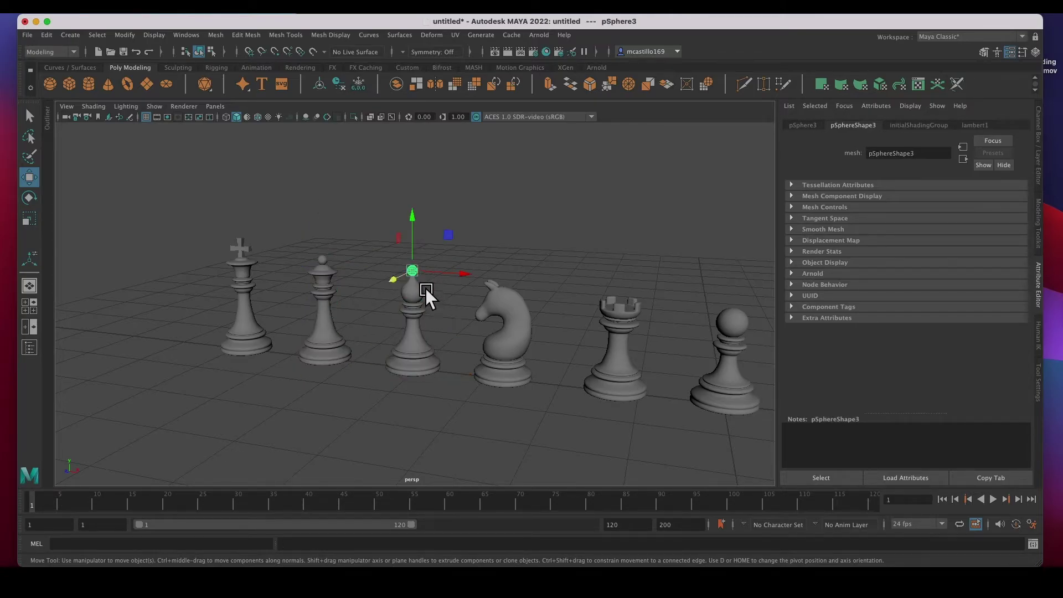
pyautogui.keyDown('shift'); pyautogui.click(416, 290); pyautogui.keyUp('shift')
pyautogui.keyDown('shift'); pyautogui.click(418, 335); pyautogui.keyUp('shift')
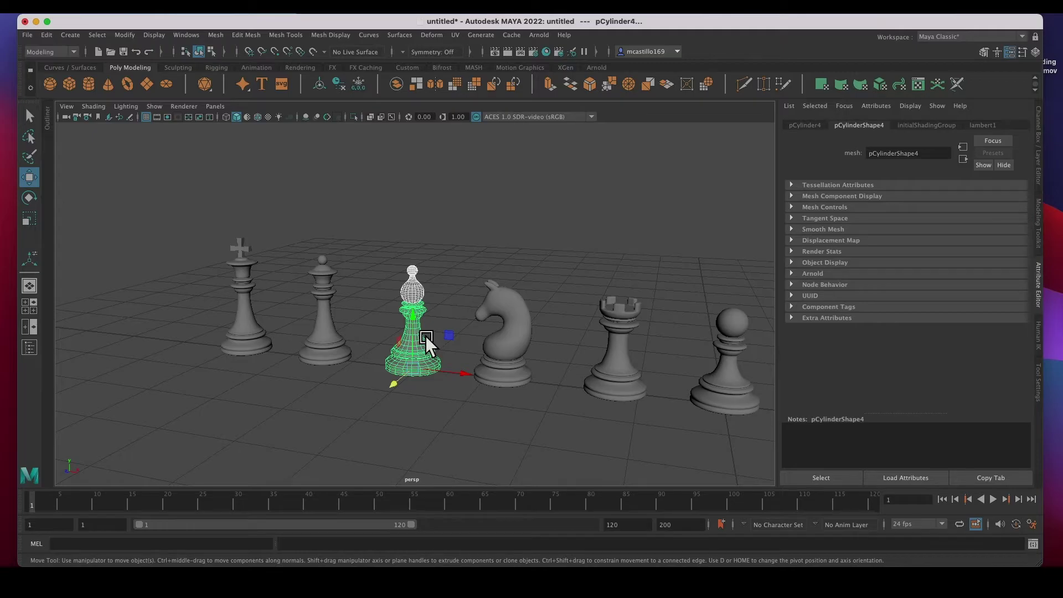
pyautogui.press('p')
pyautogui.click(521, 314)
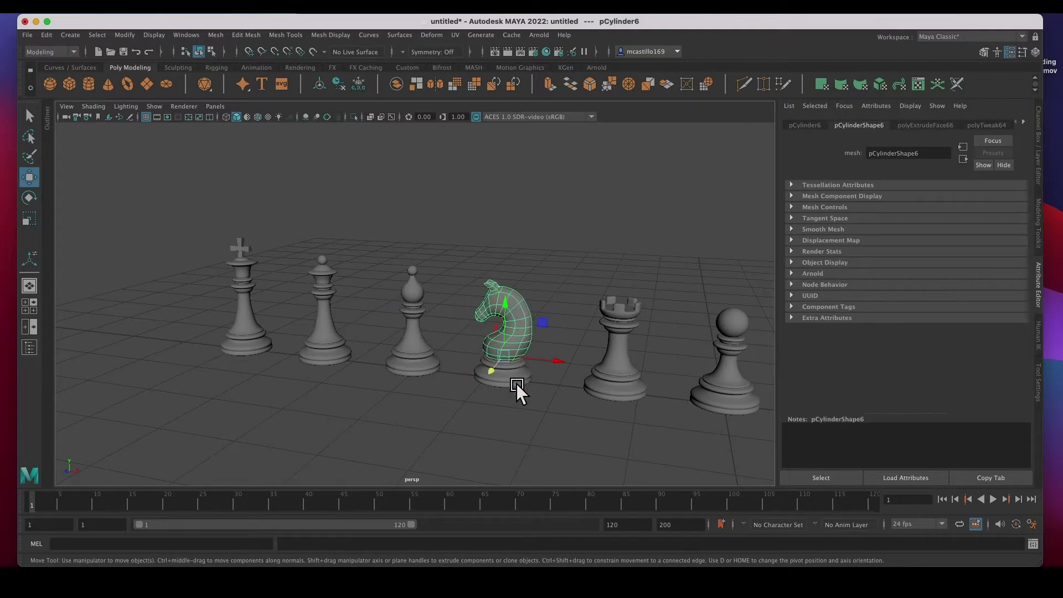
pyautogui.keyDown('shift'); pyautogui.click(516, 384); pyautogui.keyUp('shift')
pyautogui.press('p')
pyautogui.click(633, 316)
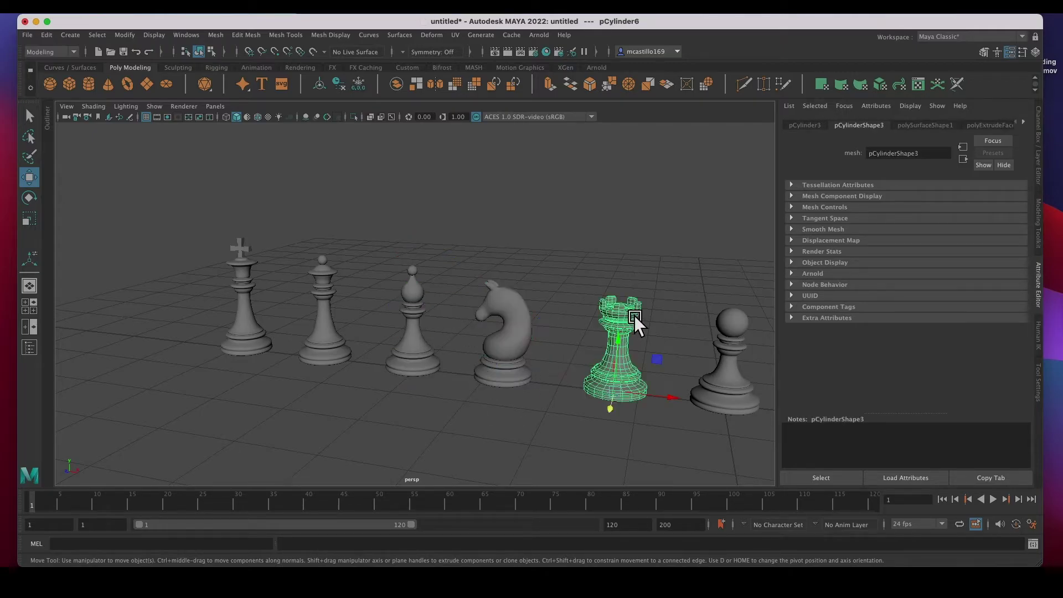
pyautogui.click(745, 337)
pyautogui.keyDown('shift'); pyautogui.click(747, 376); pyautogui.keyUp('shift')
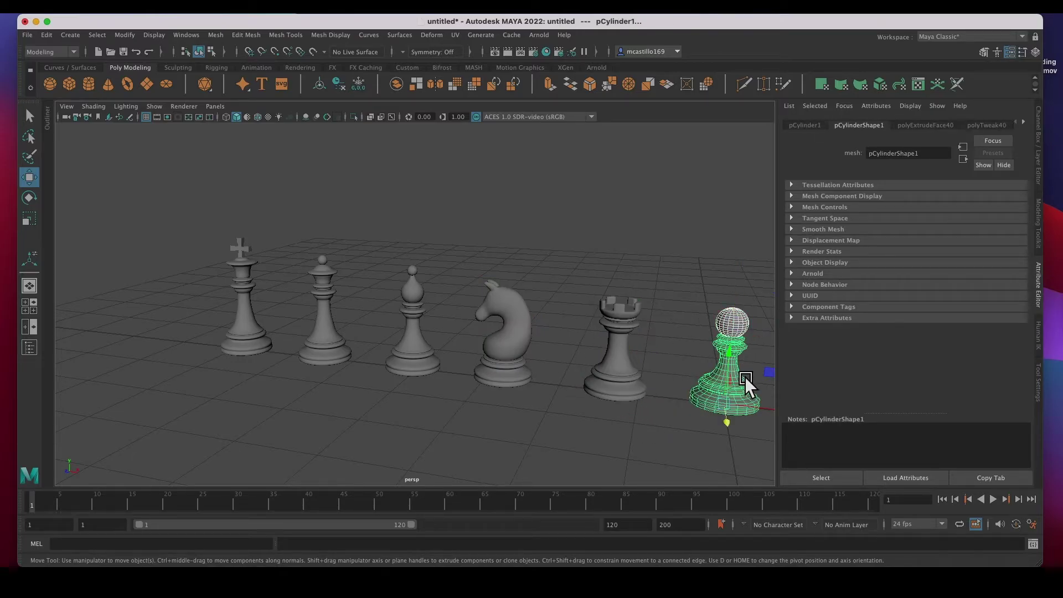
pyautogui.press('p')
# Step: Test-move each piece to confirm it moves as one unit, undo each move, then select all six
pyautogui.click(258, 339)
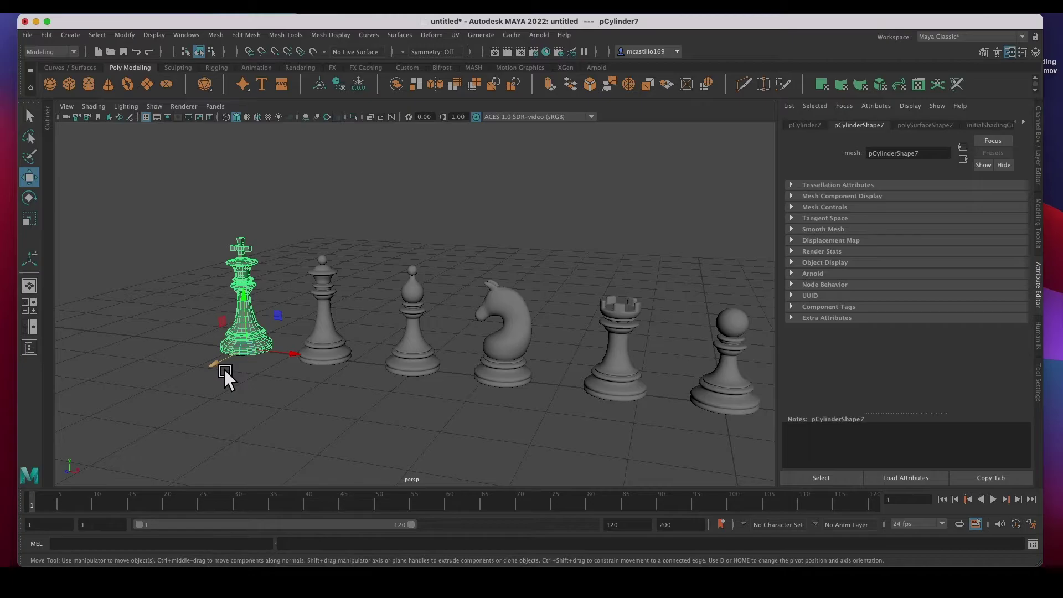
pyautogui.moveTo(224, 370); pyautogui.dragTo(181, 406)
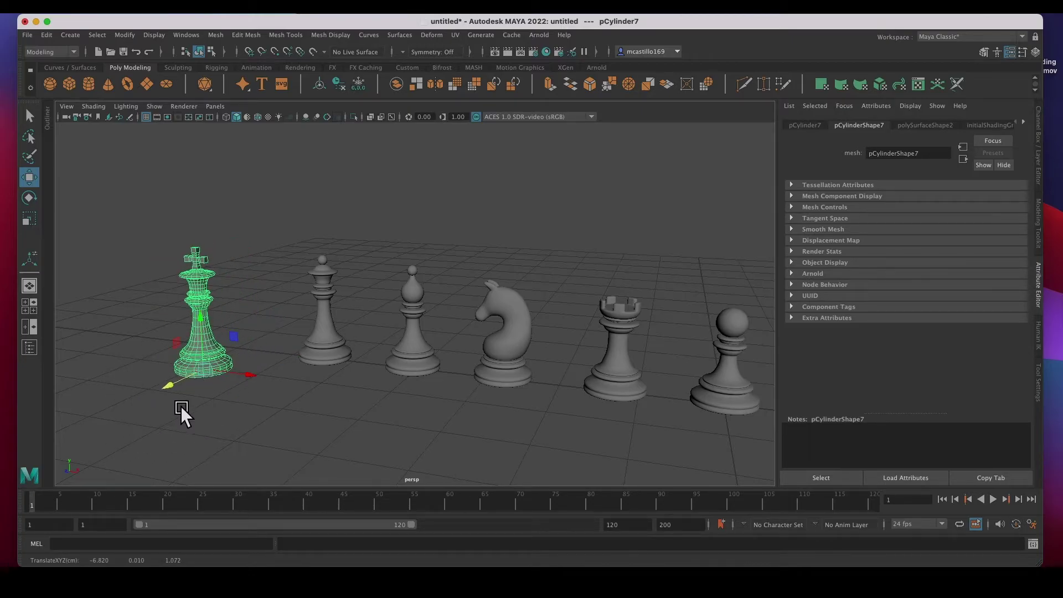
pyautogui.press('z')
pyautogui.click(333, 361)
pyautogui.moveTo(333, 359)
pyautogui.mouseDown()
pyautogui.moveTo(196, 331)
pyautogui.moveTo(320, 353)
pyautogui.mouseUp()
pyautogui.press('z')
pyautogui.click(424, 358)
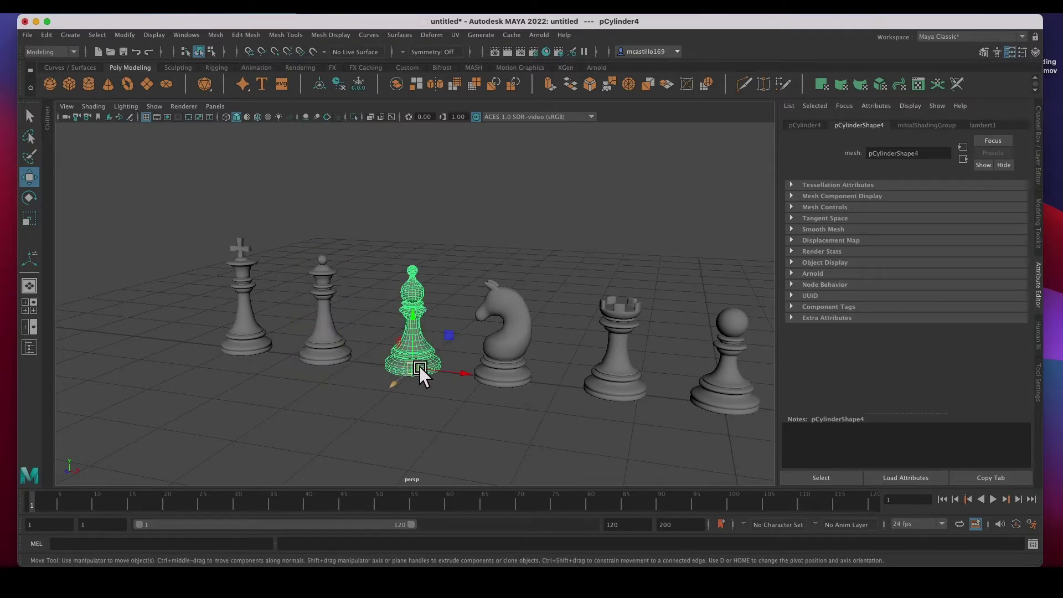
pyautogui.moveTo(421, 367); pyautogui.dragTo(516, 410)
pyautogui.press('z')
pyautogui.click(518, 379)
pyautogui.press('z')
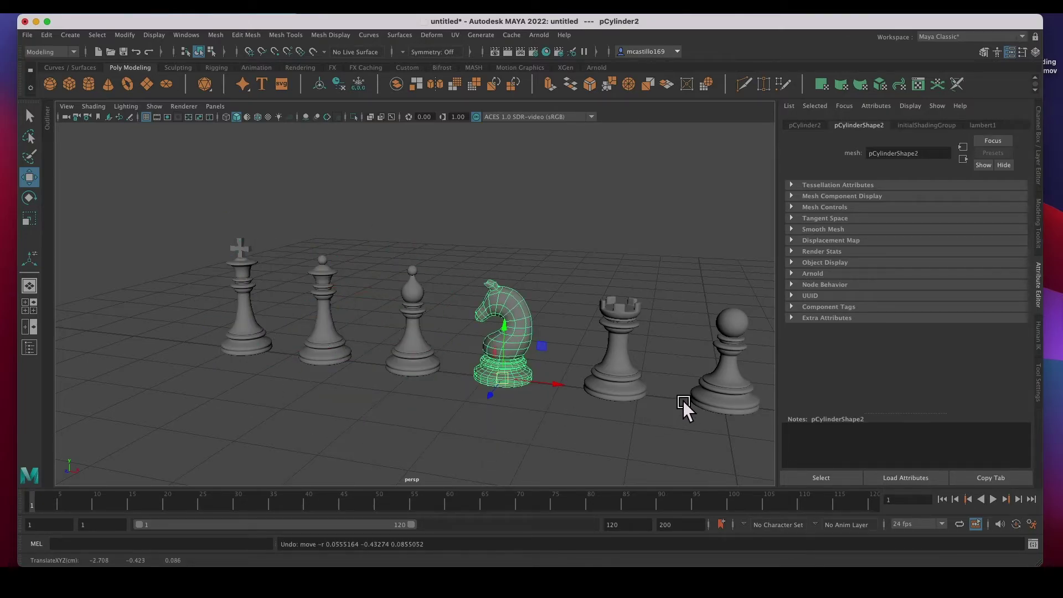
pyautogui.click(724, 413)
pyautogui.moveTo(726, 414); pyautogui.dragTo(643, 428)
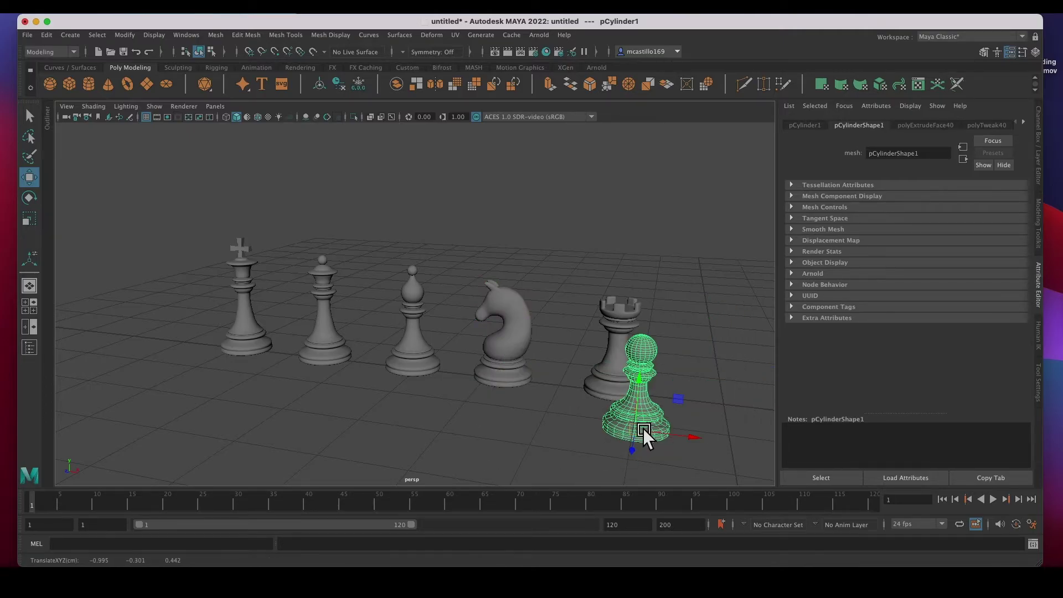
pyautogui.press('z')
pyautogui.keyDown('alt'); pyautogui.moveTo(502, 394); pyautogui.dragTo(436, 382, button='middle'); pyautogui.keyUp('alt')
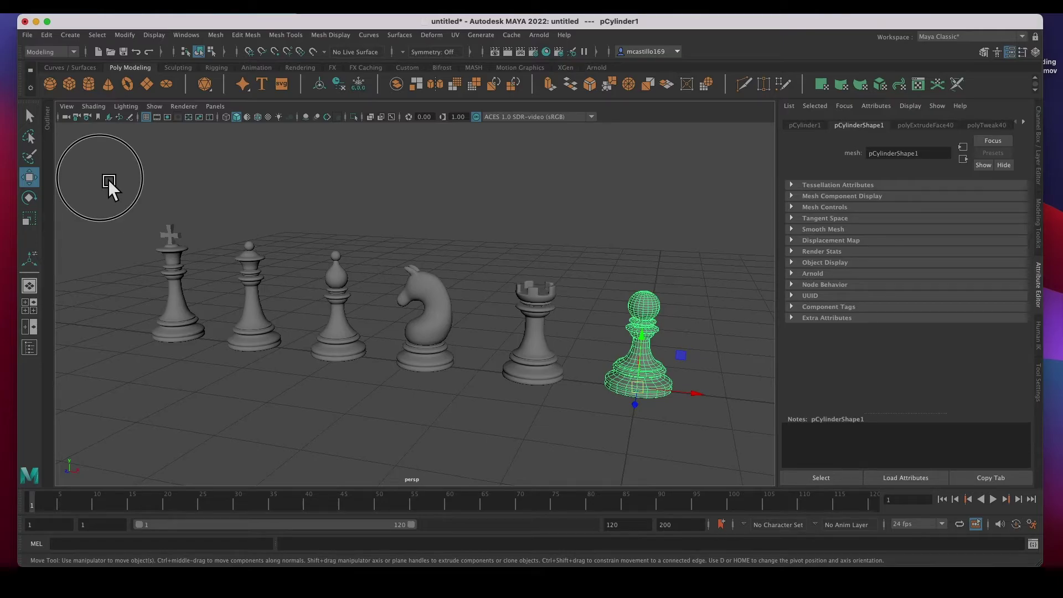
pyautogui.moveTo(108, 181); pyautogui.dragTo(695, 435)
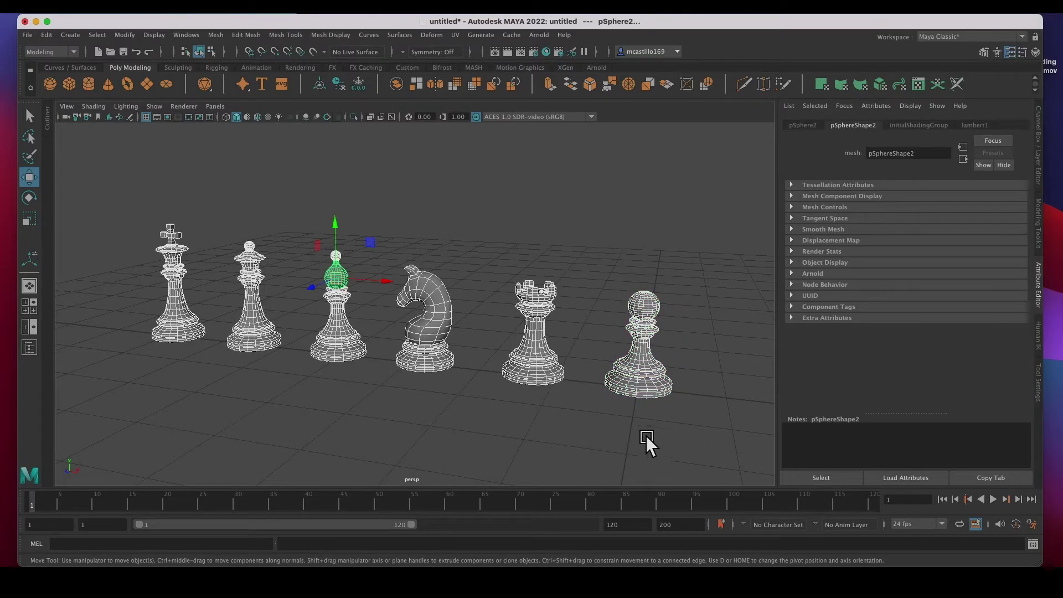
# Step: Assign a new Blinn named Black_Piece with black colour to all six pieces, then deselect
pyautogui.click(297, 69)
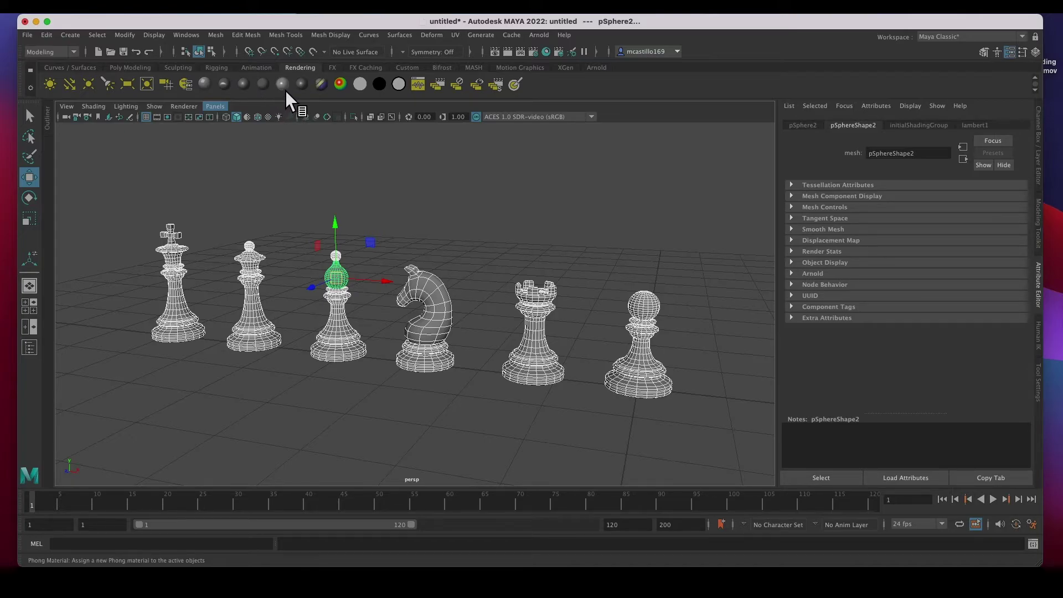
pyautogui.click(250, 87)
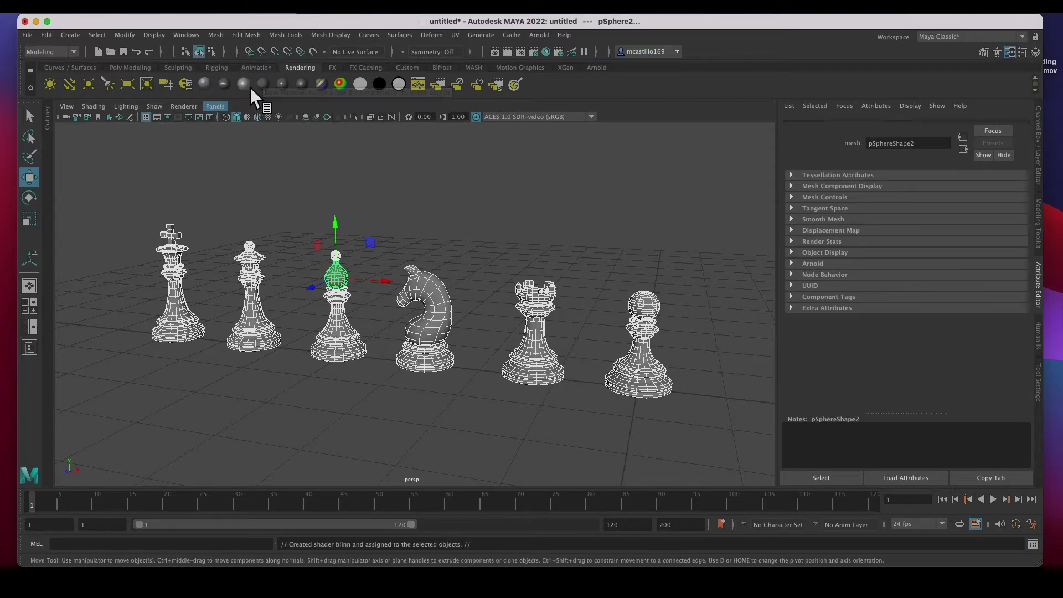
pyautogui.moveTo(904, 154); pyautogui.dragTo(854, 153)
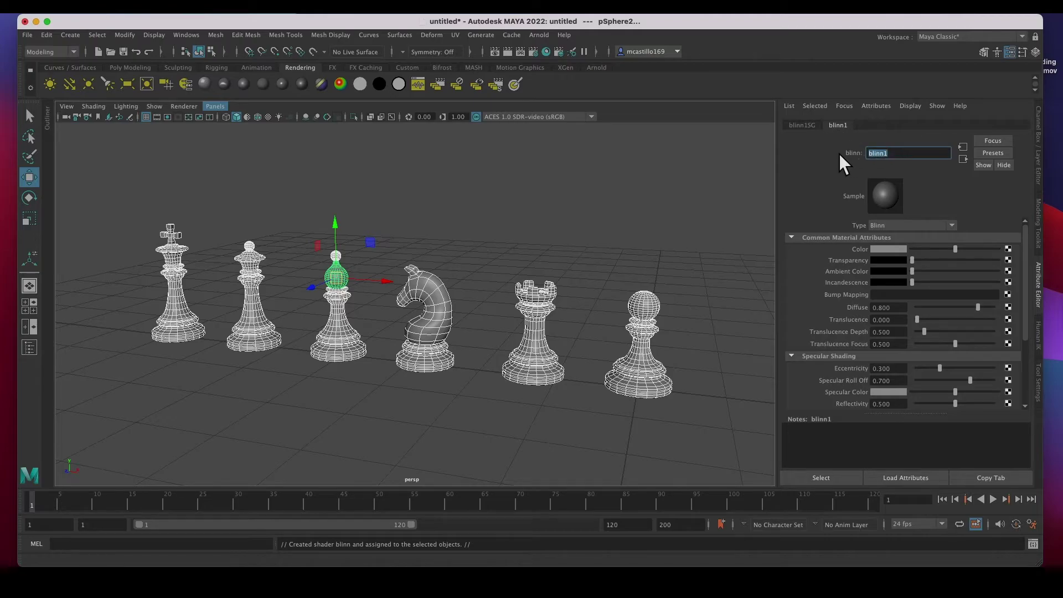
pyautogui.write('Black Piece')
pyautogui.click(895, 250)
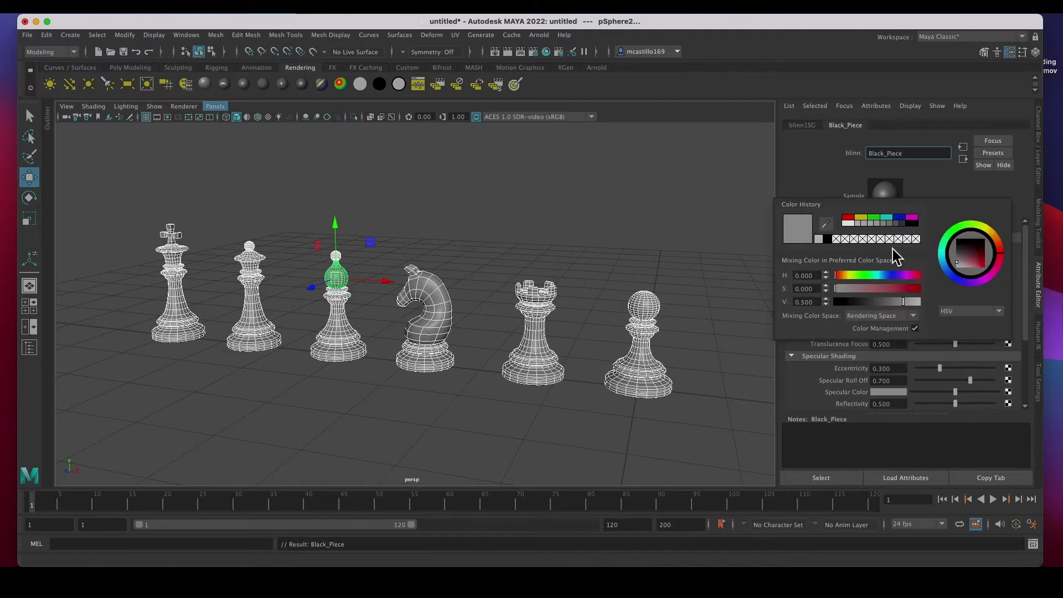
pyautogui.click(912, 223)
pyautogui.click(610, 217)
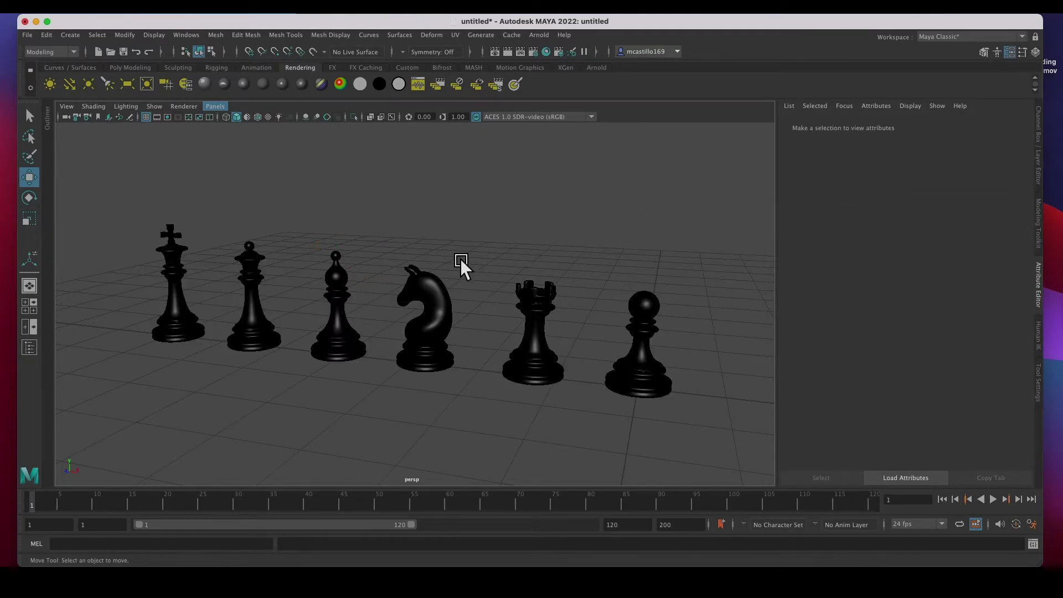
# Step: Select the king, queen, bishop, knight, rook and pawn and clone them forward as a second row
pyautogui.scroll(-3, 413, 320)
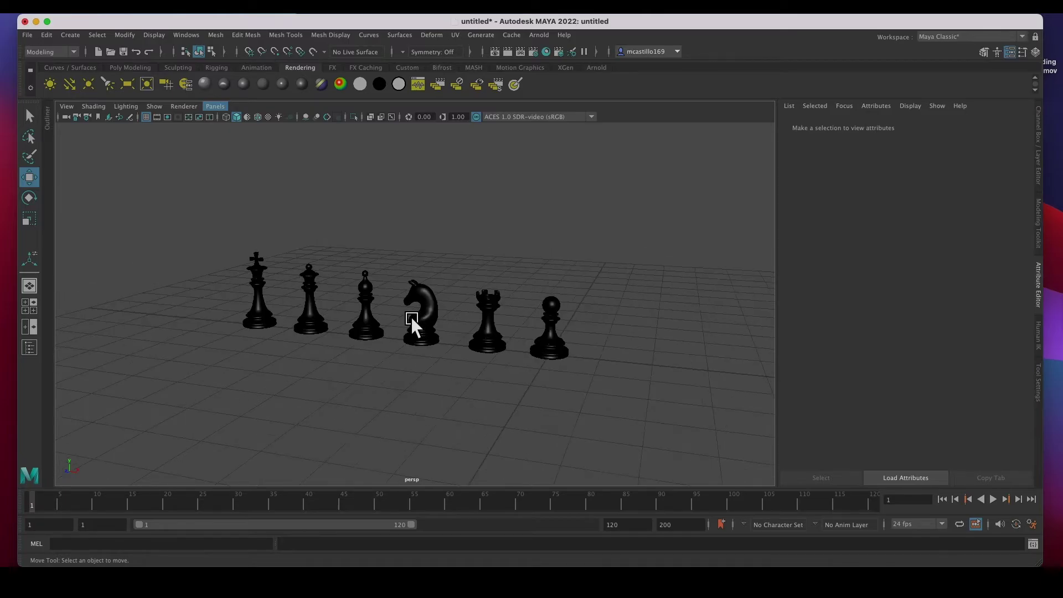
pyautogui.click(270, 327)
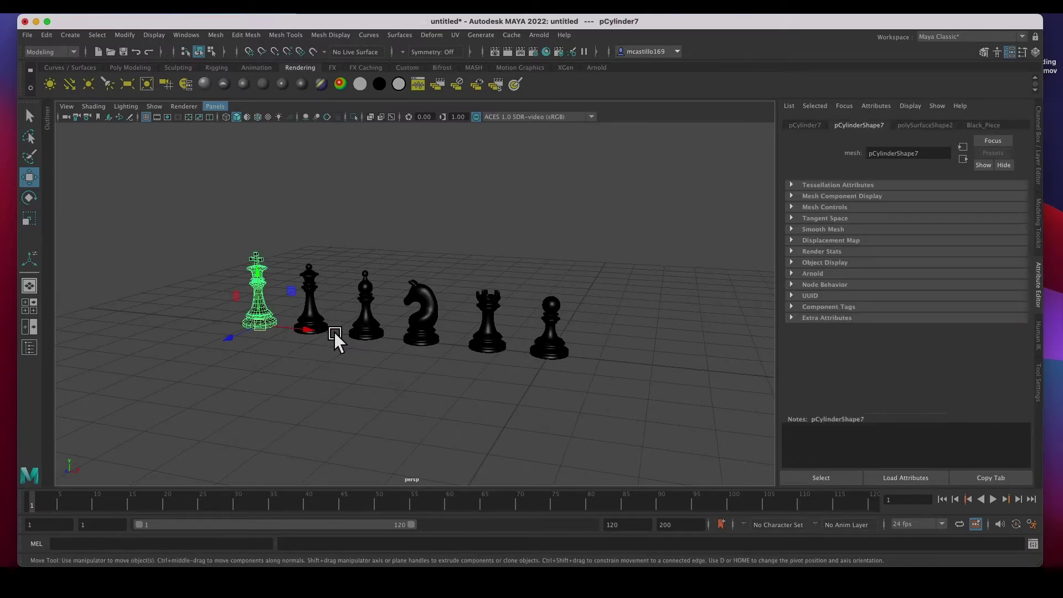
pyautogui.keyDown('shift'); pyautogui.click(332, 320); pyautogui.keyUp('shift')
pyautogui.keyDown('shift'); pyautogui.click(381, 327); pyautogui.keyUp('shift')
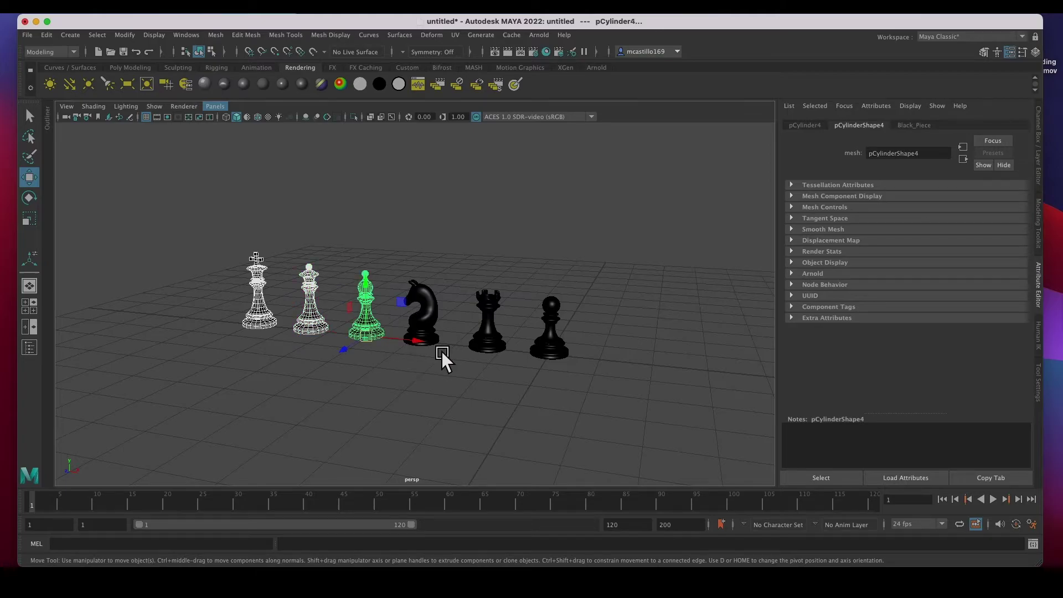
pyautogui.keyDown('shift'); pyautogui.click(444, 344); pyautogui.keyUp('shift')
pyautogui.keyDown('shift'); pyautogui.click(499, 352); pyautogui.keyUp('shift')
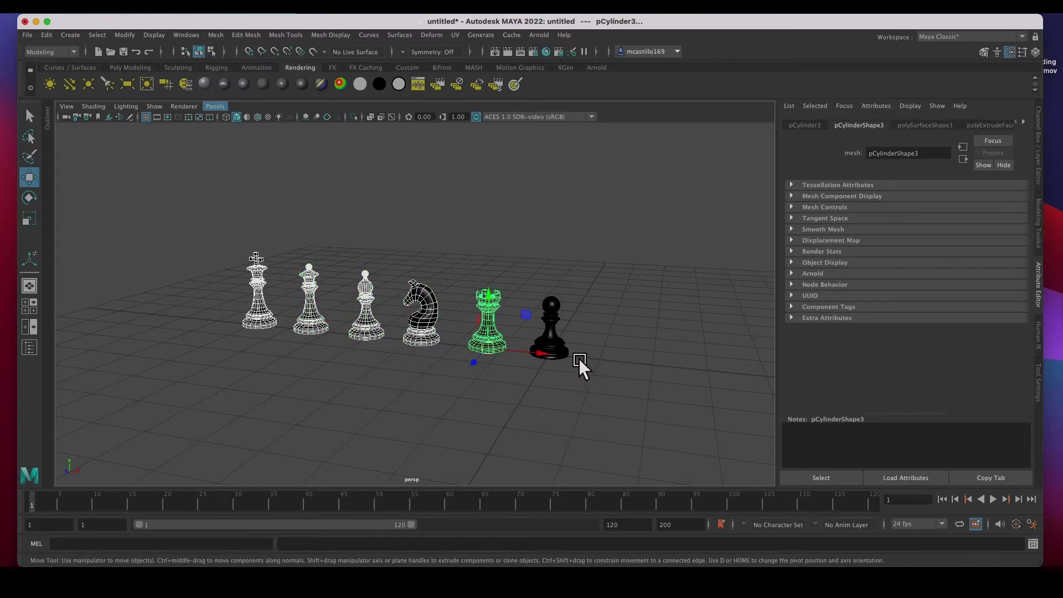
pyautogui.keyDown('shift'); pyautogui.click(555, 352); pyautogui.keyUp('shift')
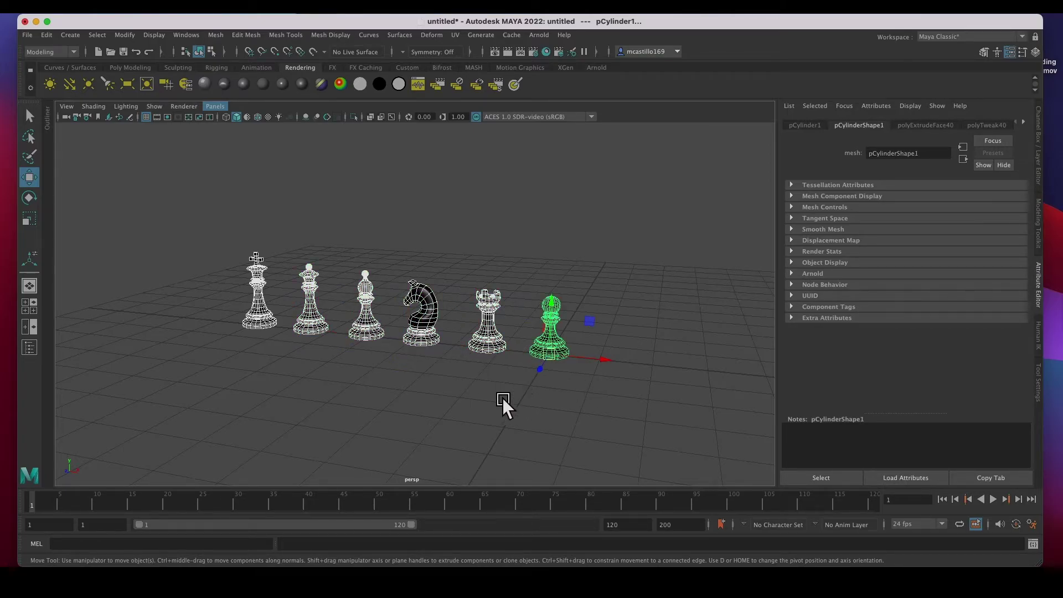
pyautogui.keyDown('alt'); pyautogui.moveTo(472, 397); pyautogui.dragTo(459, 433); pyautogui.keyUp('alt')
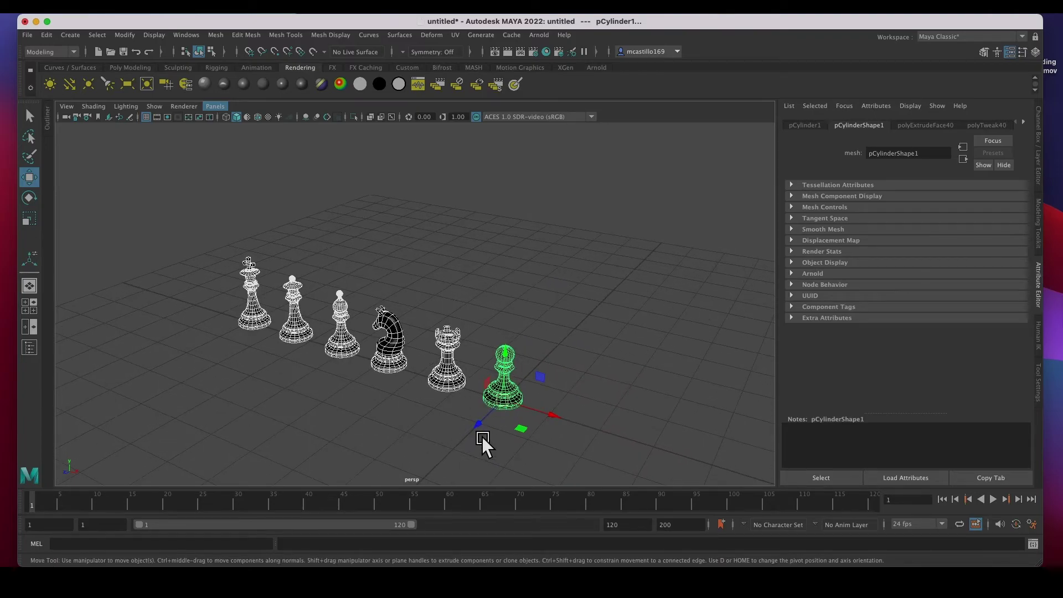
pyautogui.keyDown('shift'); pyautogui.moveTo(487, 427); pyautogui.dragTo(405, 461); pyautogui.keyUp('shift')
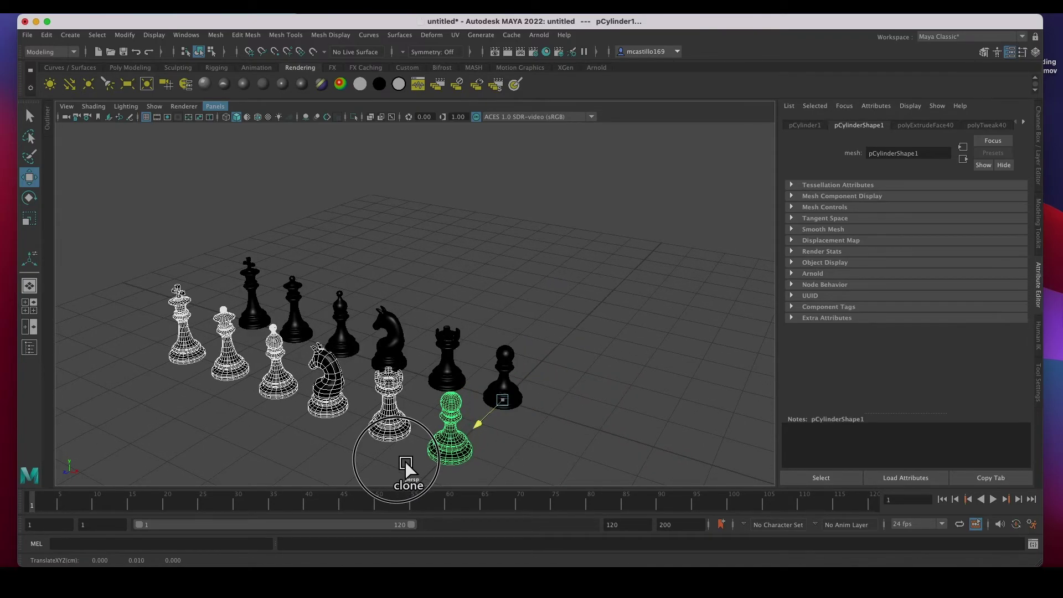
# Step: Give the copied pieces a new white Blinn material named White_Piece, then deselect
pyautogui.click(247, 87)
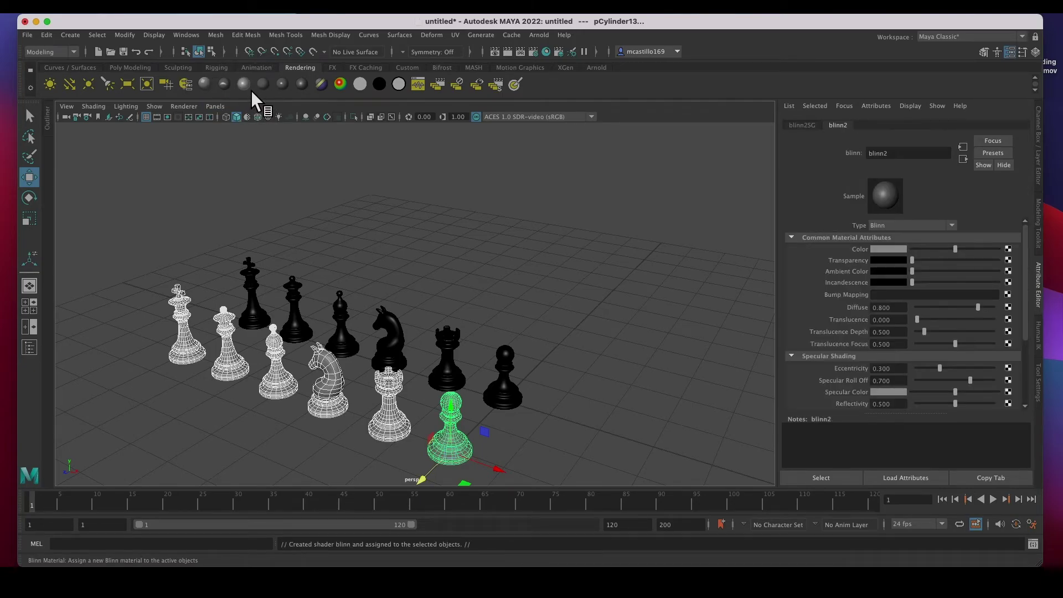
pyautogui.doubleClick(908, 153)
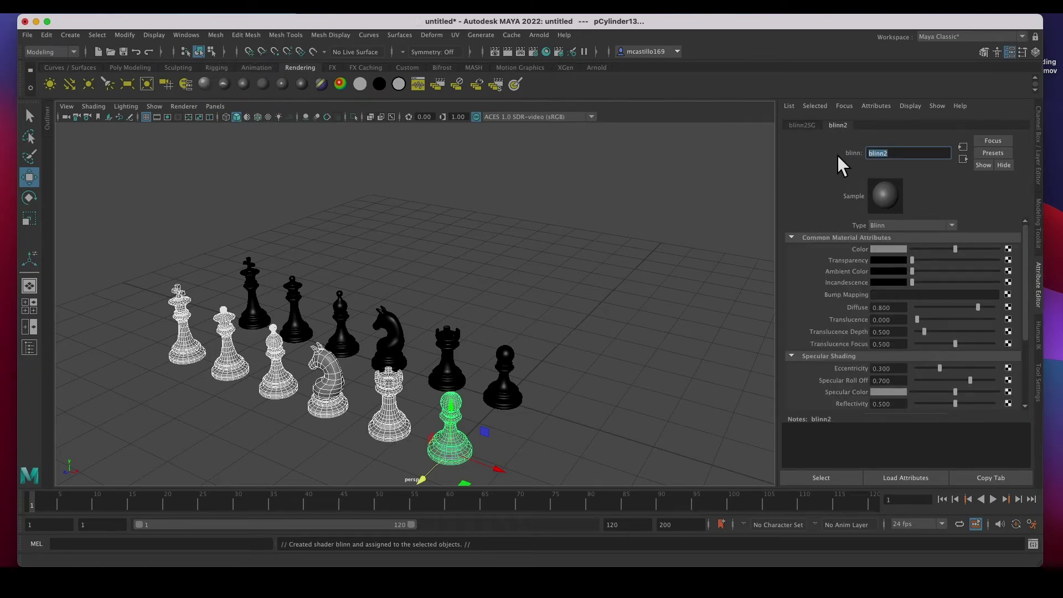
pyautogui.write('White Piece')
pyautogui.press('Return')
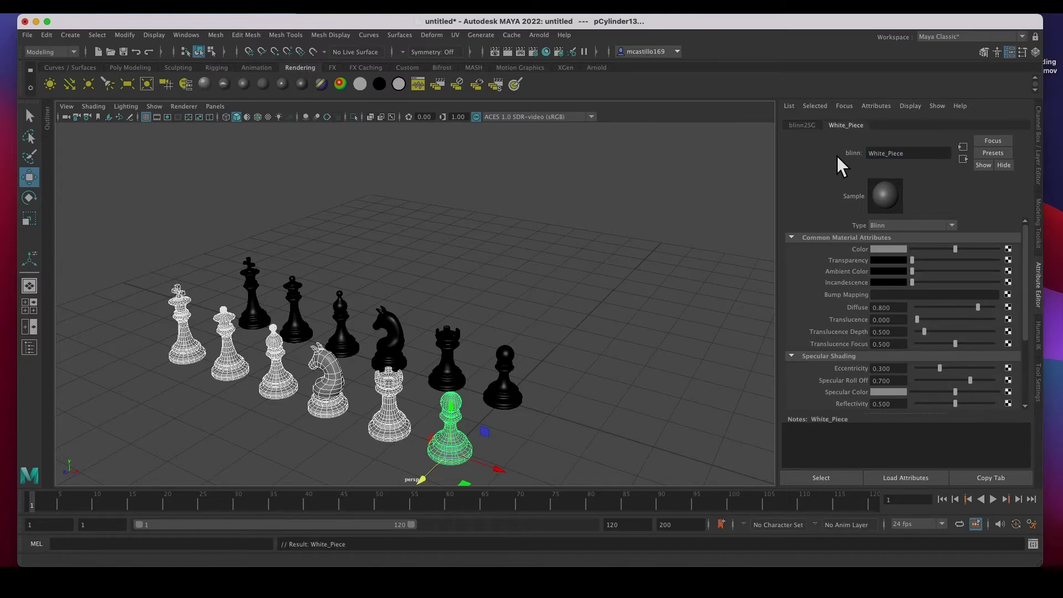
pyautogui.click(896, 250)
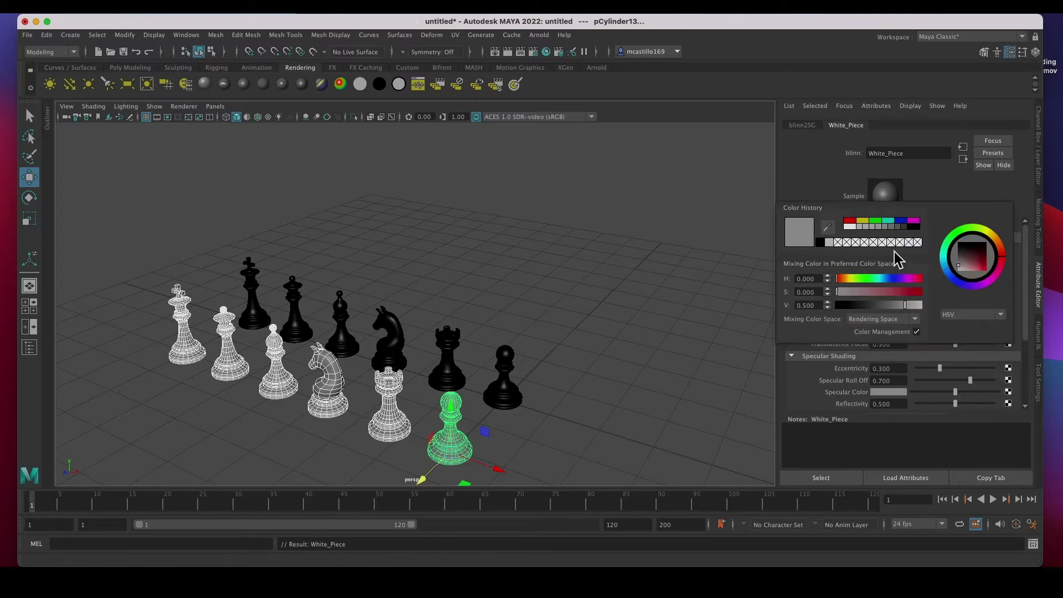
pyautogui.click(848, 228)
pyautogui.click(589, 244)
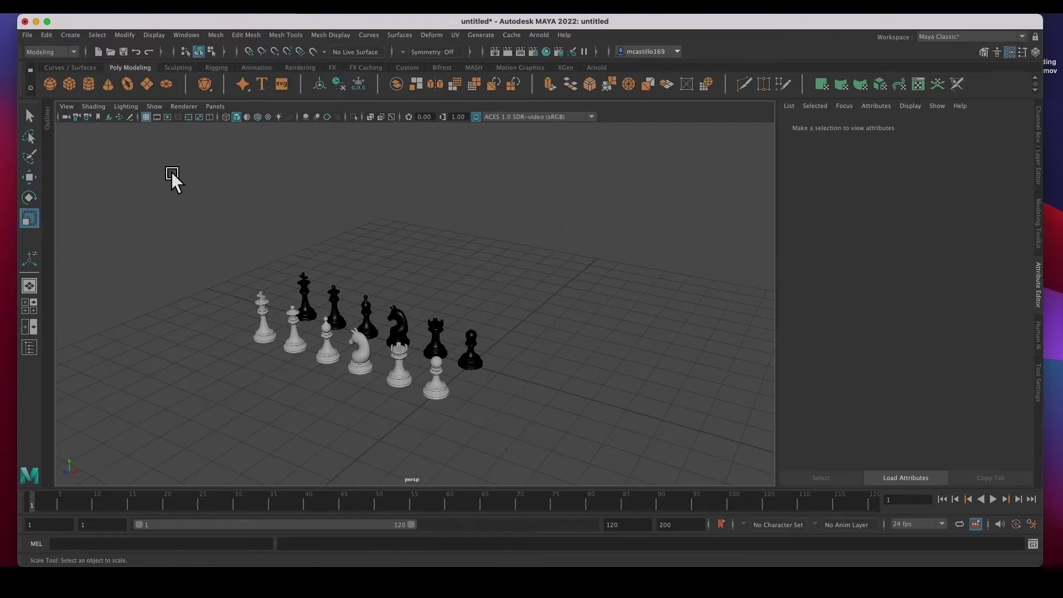
# Step: Create a polygon plane, scale it up, and set its width and height subdivisions to 8
pyautogui.click(146, 83)
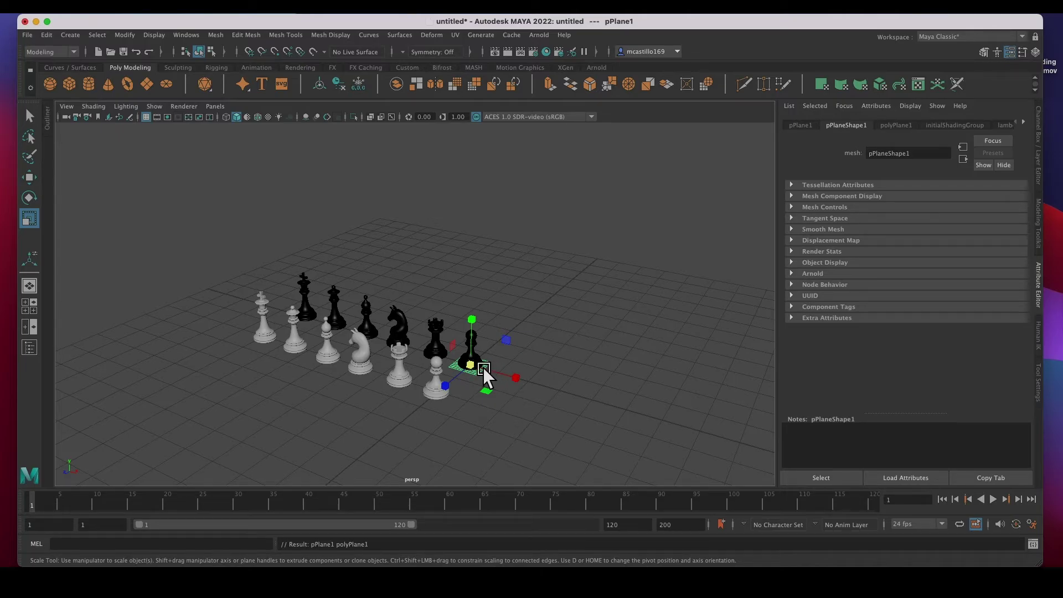
pyautogui.moveTo(483, 368); pyautogui.dragTo(730, 386)
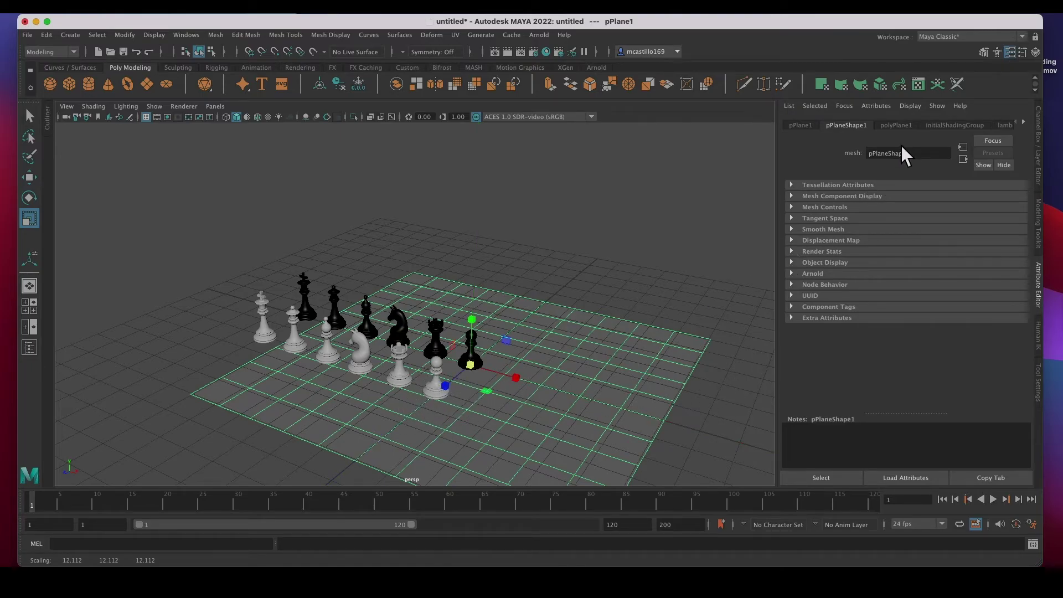
pyautogui.click(910, 127)
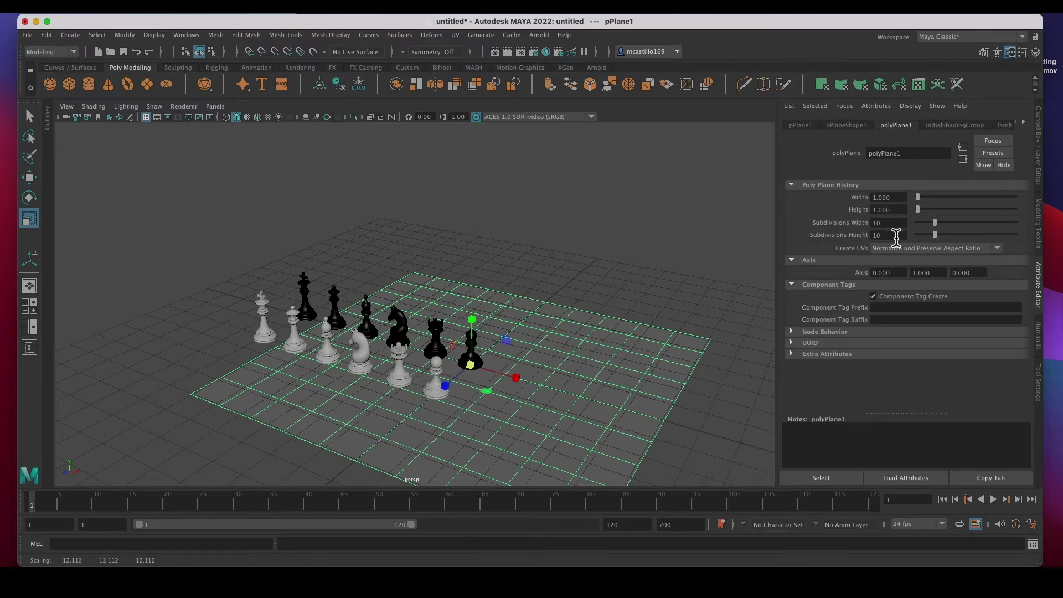
pyautogui.moveTo(888, 223); pyautogui.dragTo(843, 225)
pyautogui.press('Tab')
pyautogui.write('8')
pyautogui.press('Tab')
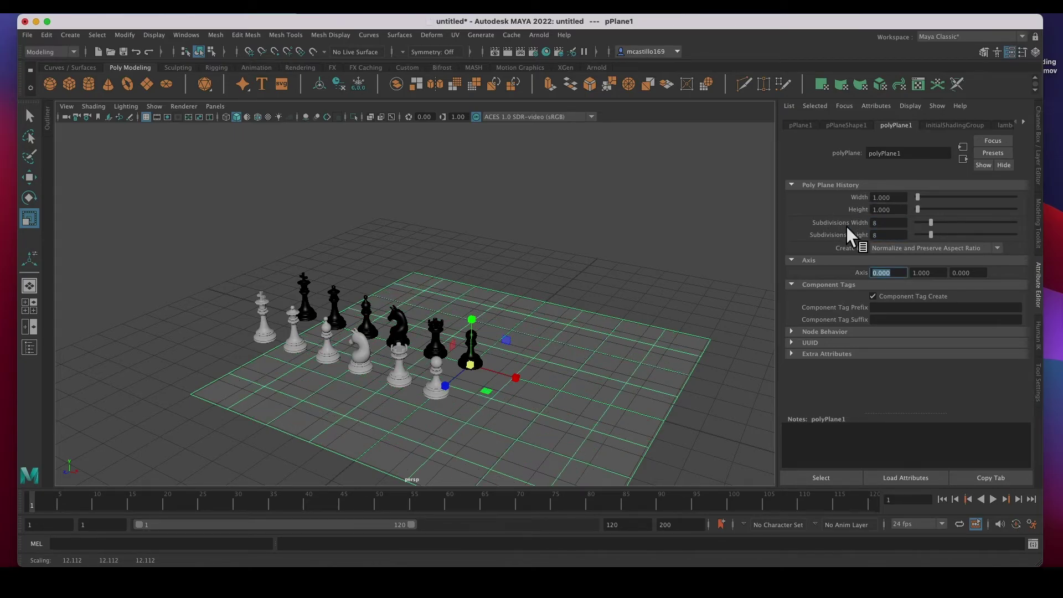
# Step: Shrink the plane, move it to the right of the pieces, and switch to face selection
pyautogui.scroll(-2, 540, 300)
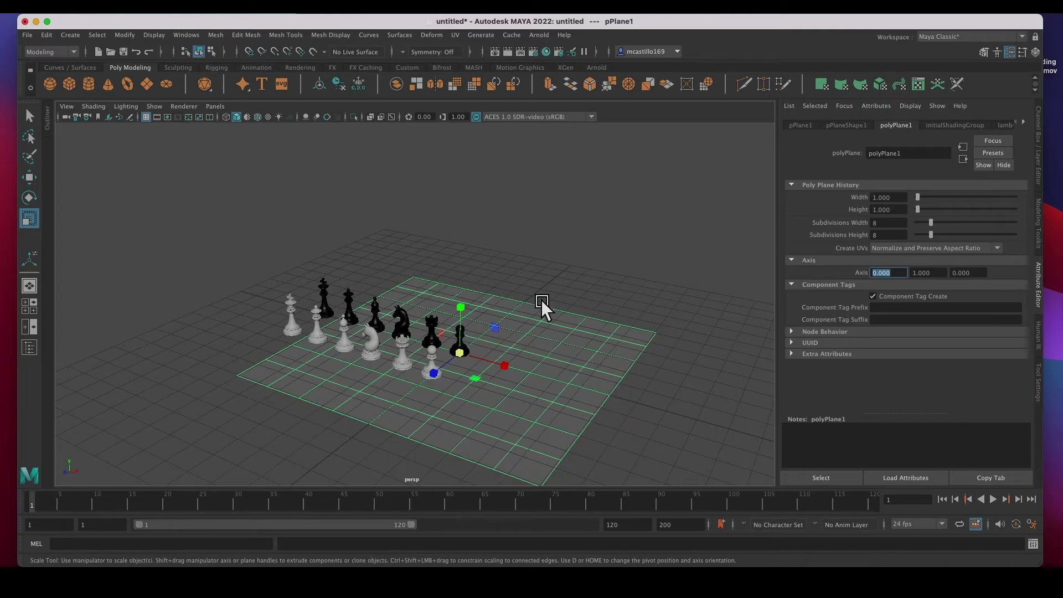
pyautogui.moveTo(470, 350); pyautogui.dragTo(417, 352)
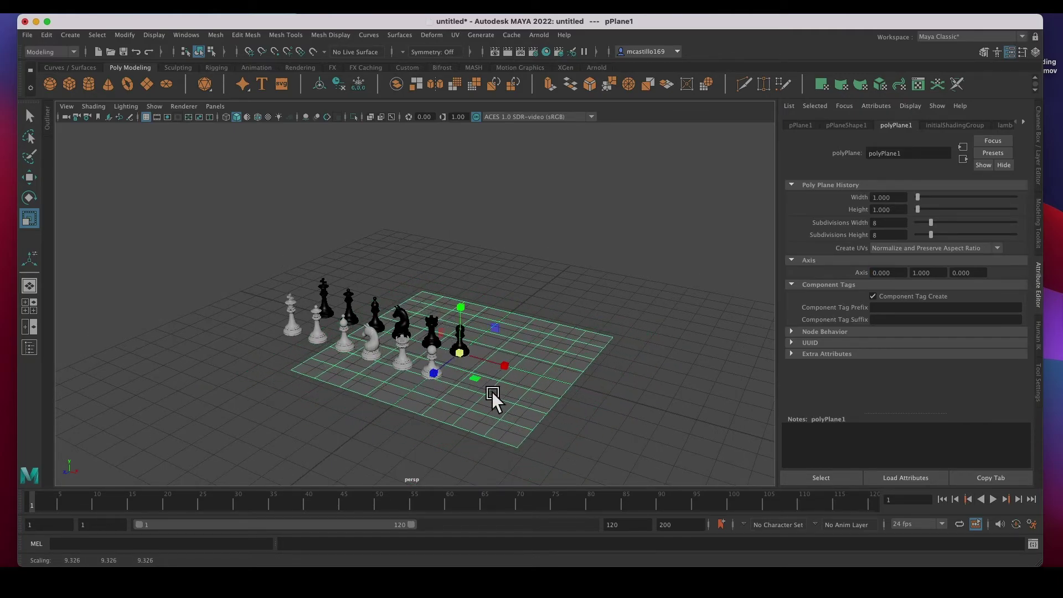
pyautogui.scroll(5, 497, 394)
pyautogui.scroll(-3, 497, 393)
pyautogui.scroll(-2, 497, 394)
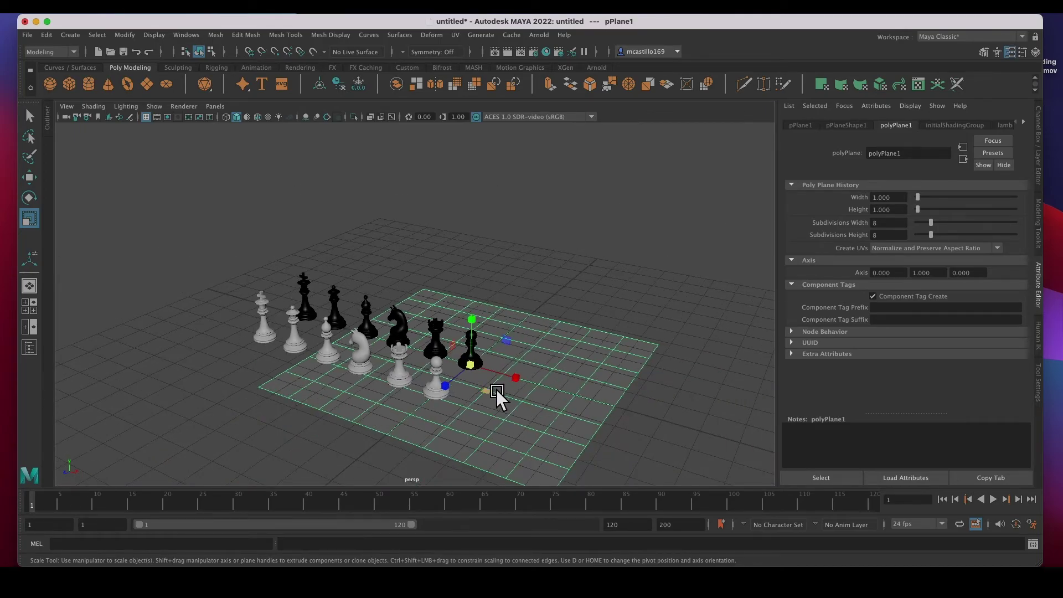
pyautogui.press('w')
pyautogui.moveTo(540, 396); pyautogui.dragTo(706, 441)
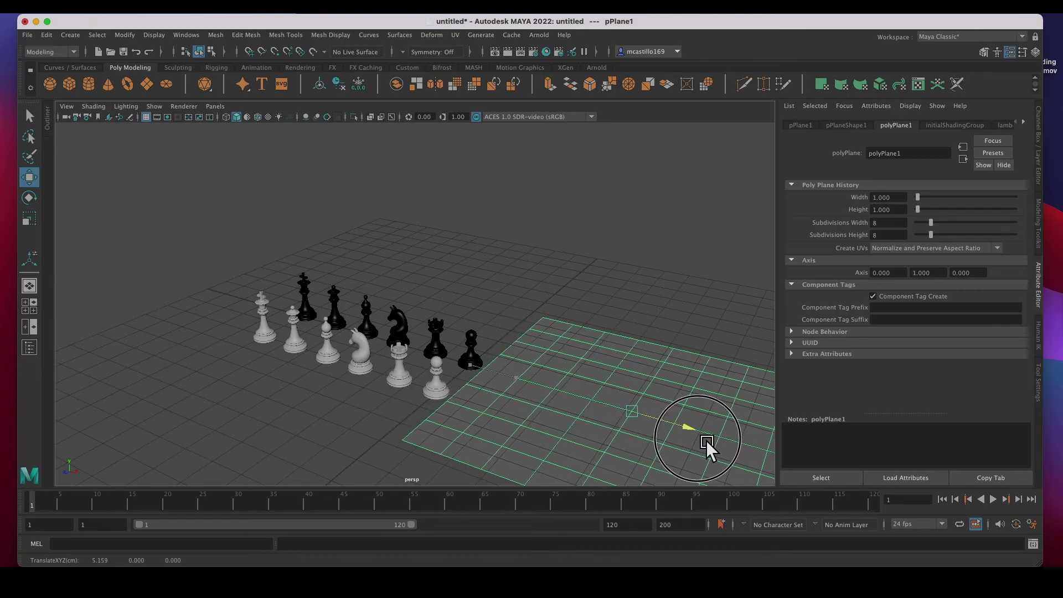
pyautogui.keyDown('alt'); pyautogui.moveTo(602, 420); pyautogui.dragTo(429, 342, button='middle'); pyautogui.keyUp('alt')
pyautogui.press('q')
pyautogui.moveTo(458, 282); pyautogui.dragTo(467, 318, button='right')
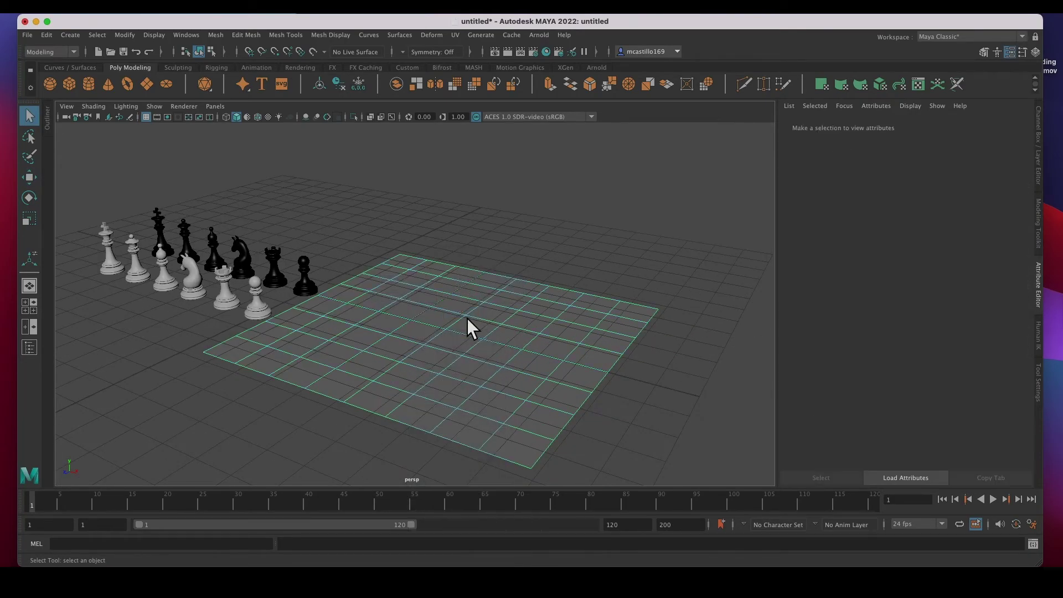
# Step: Select 22 alternating board squares and assign them the Black_Piece favourite material
pyautogui.click(523, 449)
pyautogui.keyDown('shift'); pyautogui.click(558, 396); pyautogui.keyUp('shift')
pyautogui.keyDown('shift'); pyautogui.click(594, 360); pyautogui.keyUp('shift')
pyautogui.keyDown('shift'); pyautogui.click(624, 329); pyautogui.keyUp('shift')
pyautogui.keyDown('shift'); pyautogui.click(597, 304); pyautogui.keyUp('shift')
pyautogui.keyDown('shift'); pyautogui.click(570, 331); pyautogui.keyUp('shift')
pyautogui.keyDown('shift'); pyautogui.click(541, 364); pyautogui.keyUp('shift')
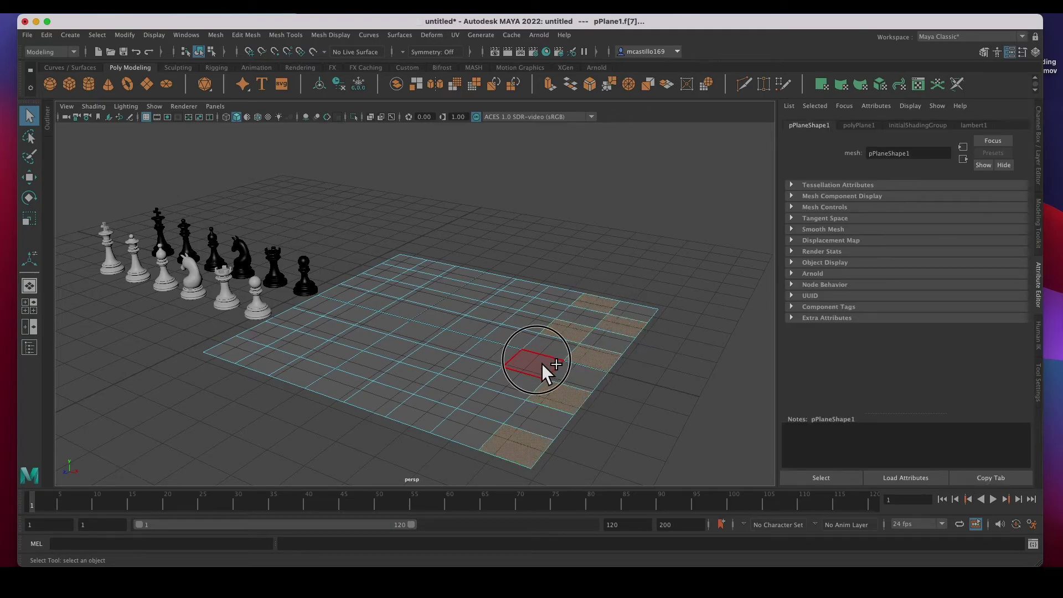
pyautogui.keyDown('shift'); pyautogui.click(492, 408); pyautogui.keyUp('shift')
pyautogui.keyDown('shift'); pyautogui.click(419, 412); pyautogui.keyUp('shift')
pyautogui.keyDown('shift'); pyautogui.click(462, 344); pyautogui.keyUp('shift')
pyautogui.keyDown('shift'); pyautogui.click(419, 373); pyautogui.keyUp('shift')
pyautogui.keyDown('shift'); pyautogui.click(347, 383); pyautogui.keyUp('shift')
pyautogui.keyDown('shift'); pyautogui.click(400, 344); pyautogui.keyUp('shift')
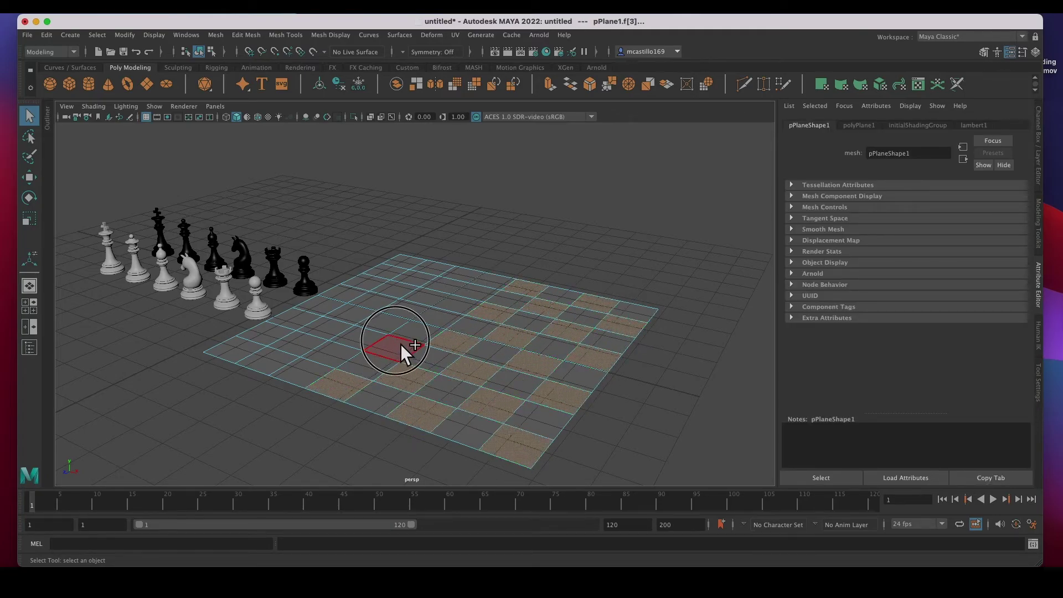
pyautogui.keyDown('shift'); pyautogui.click(442, 316); pyautogui.keyUp('shift')
pyautogui.keyDown('shift'); pyautogui.click(478, 289); pyautogui.keyUp('shift')
pyautogui.keyDown('shift'); pyautogui.click(388, 324); pyautogui.keyUp('shift')
pyautogui.keyDown('shift'); pyautogui.click(333, 353); pyautogui.keyUp('shift')
pyautogui.keyDown('shift'); pyautogui.click(281, 360); pyautogui.keyUp('shift')
pyautogui.keyDown('shift'); pyautogui.click(326, 328); pyautogui.keyUp('shift')
pyautogui.keyDown('shift'); pyautogui.click(376, 304); pyautogui.keyUp('shift')
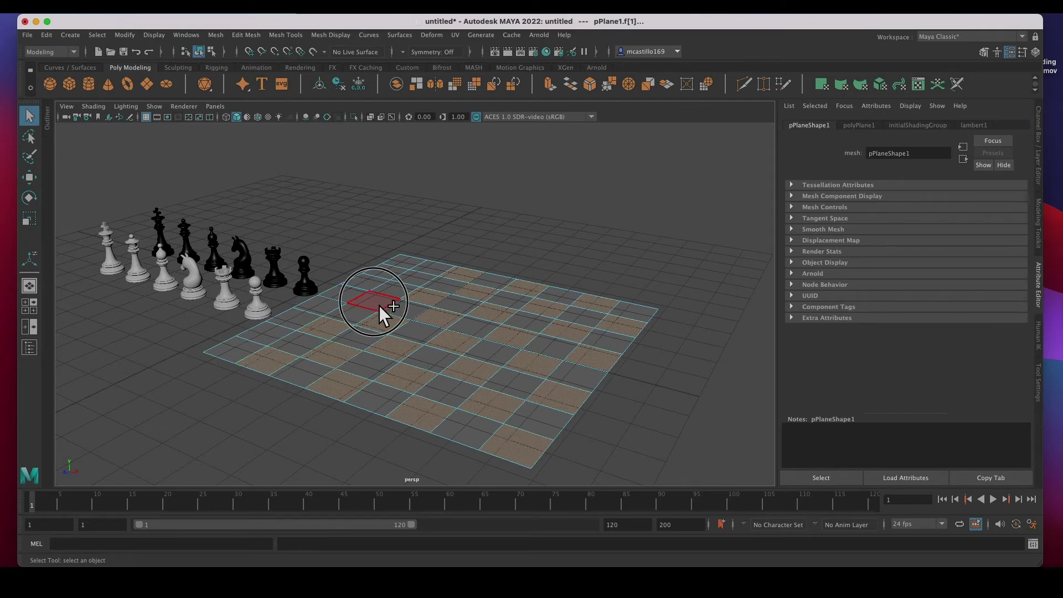
pyautogui.keyDown('shift'); pyautogui.click(419, 279); pyautogui.keyUp('shift')
pyautogui.keyDown('shift'); pyautogui.click(410, 263); pyautogui.keyUp('shift')
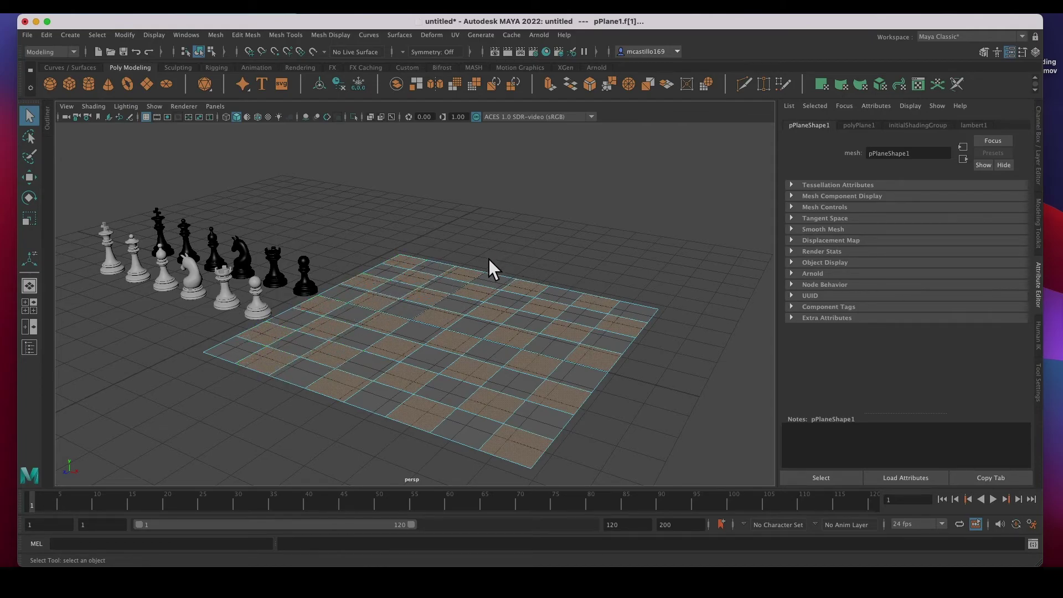
pyautogui.rightClick(467, 272)
pyautogui.moveTo(469, 272); pyautogui.dragTo(558, 543, button='right')
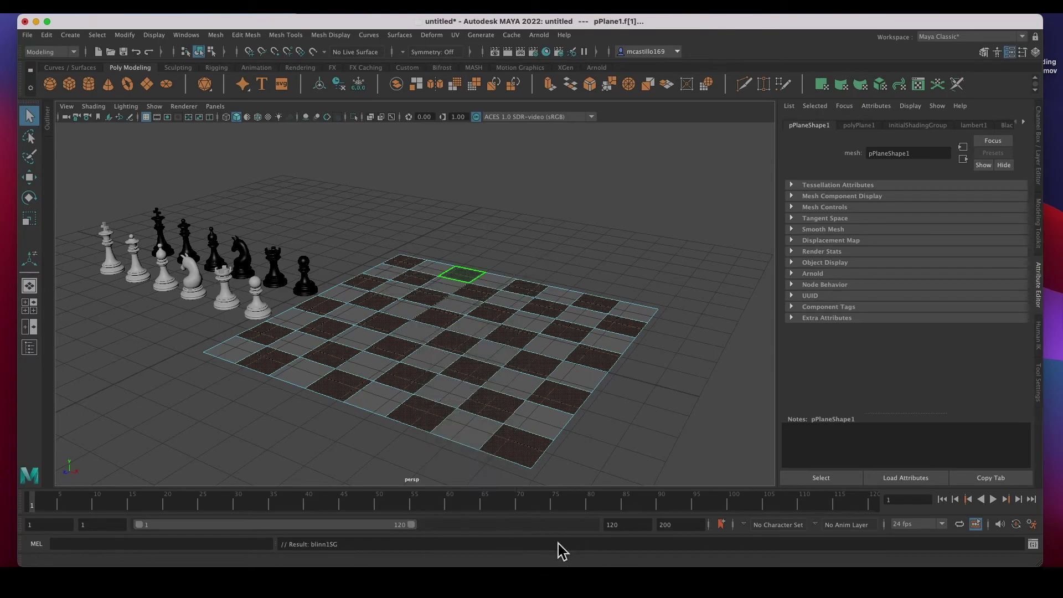
# Step: Select the 19 remaining light squares, assign them the White_Piece material, and deselect
pyautogui.click(545, 420)
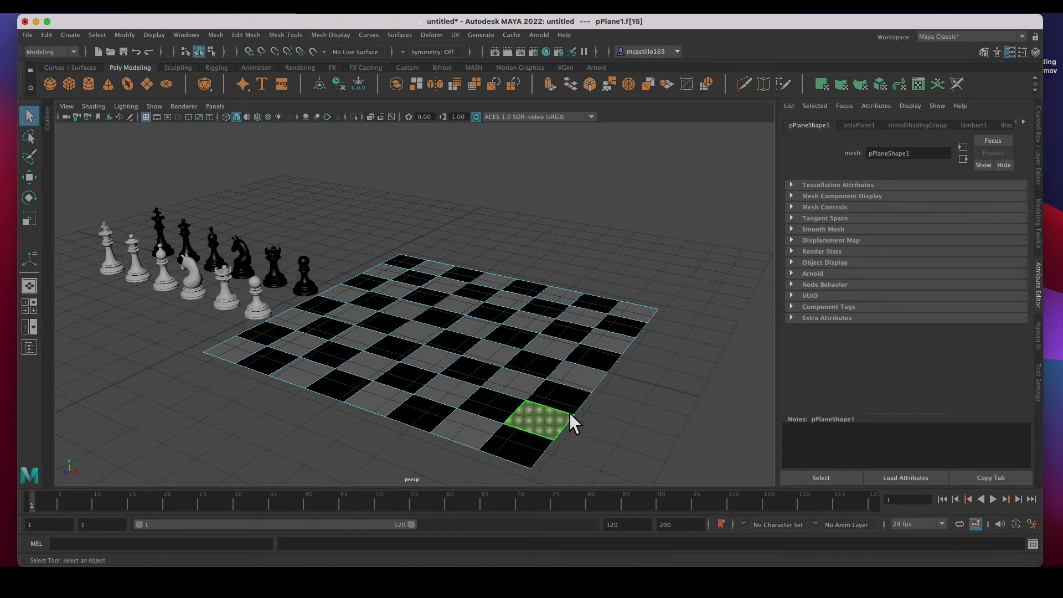
pyautogui.keyDown('shift'); pyautogui.click(581, 377); pyautogui.keyUp('shift')
pyautogui.keyDown('shift'); pyautogui.click(619, 340); pyautogui.keyUp('shift')
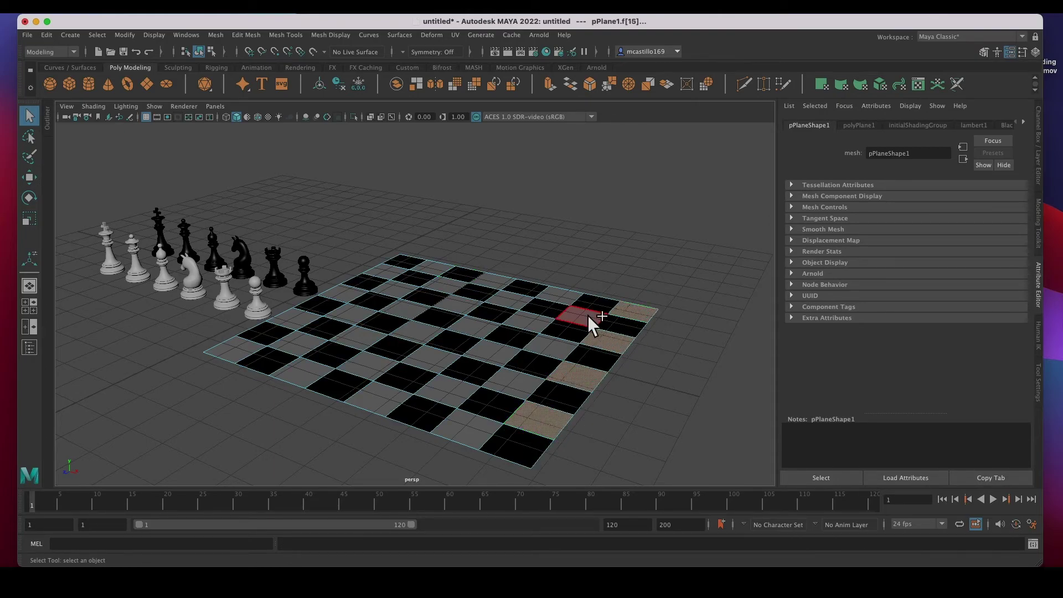
pyautogui.keyDown('shift'); pyautogui.click(533, 321); pyautogui.keyUp('shift')
pyautogui.keyDown('shift'); pyautogui.click(553, 346); pyautogui.keyUp('shift')
pyautogui.keyDown('shift'); pyautogui.click(516, 387); pyautogui.keyUp('shift')
pyautogui.keyDown('shift'); pyautogui.click(466, 430); pyautogui.keyUp('shift')
pyautogui.keyDown('shift'); pyautogui.click(451, 390); pyautogui.keyUp('shift')
pyautogui.keyDown('shift'); pyautogui.click(490, 355); pyautogui.keyUp('shift')
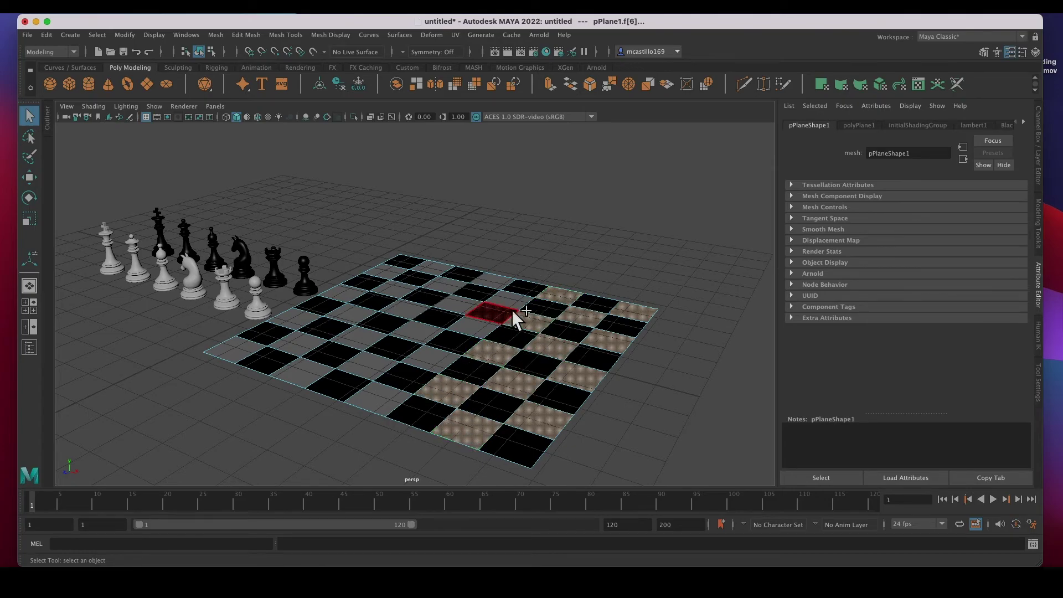
pyautogui.keyDown('shift'); pyautogui.click(505, 301); pyautogui.keyUp('shift')
pyautogui.keyDown('shift'); pyautogui.click(473, 328); pyautogui.keyUp('shift')
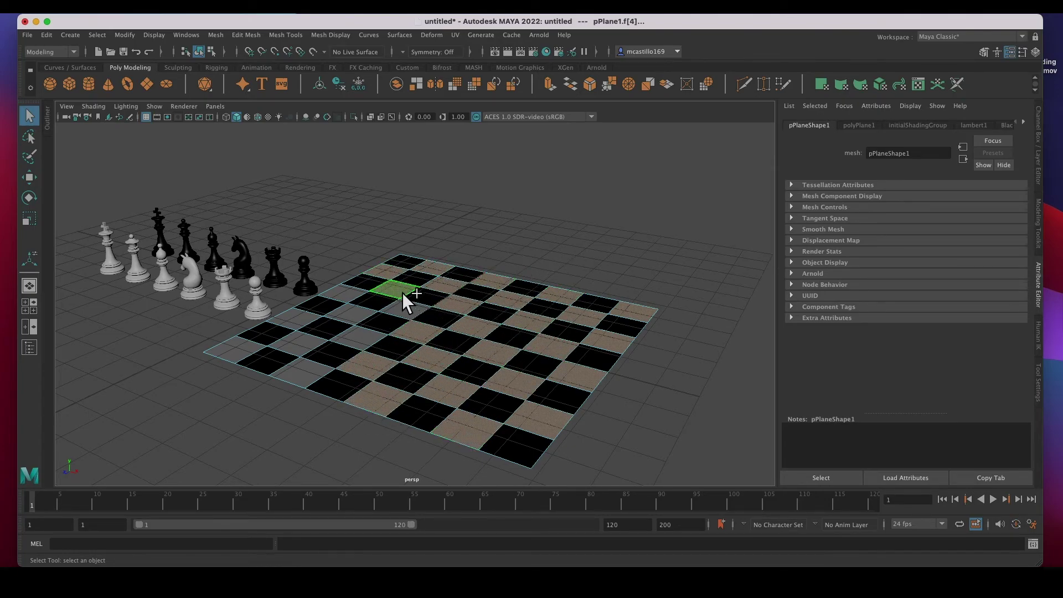
pyautogui.keyDown('shift'); pyautogui.click(409, 309); pyautogui.keyUp('shift')
pyautogui.keyDown('shift'); pyautogui.click(357, 337); pyautogui.keyUp('shift')
pyautogui.keyDown('shift'); pyautogui.click(353, 318); pyautogui.keyUp('shift')
pyautogui.keyDown('shift'); pyautogui.click(340, 293); pyautogui.keyUp('shift')
pyautogui.keyDown('shift'); pyautogui.click(296, 318); pyautogui.keyUp('shift')
pyautogui.keyDown('shift'); pyautogui.click(302, 339); pyautogui.keyUp('shift')
pyautogui.keyDown('shift'); pyautogui.click(299, 371); pyautogui.keyUp('shift')
pyautogui.keyDown('shift'); pyautogui.click(248, 346); pyautogui.keyUp('shift')
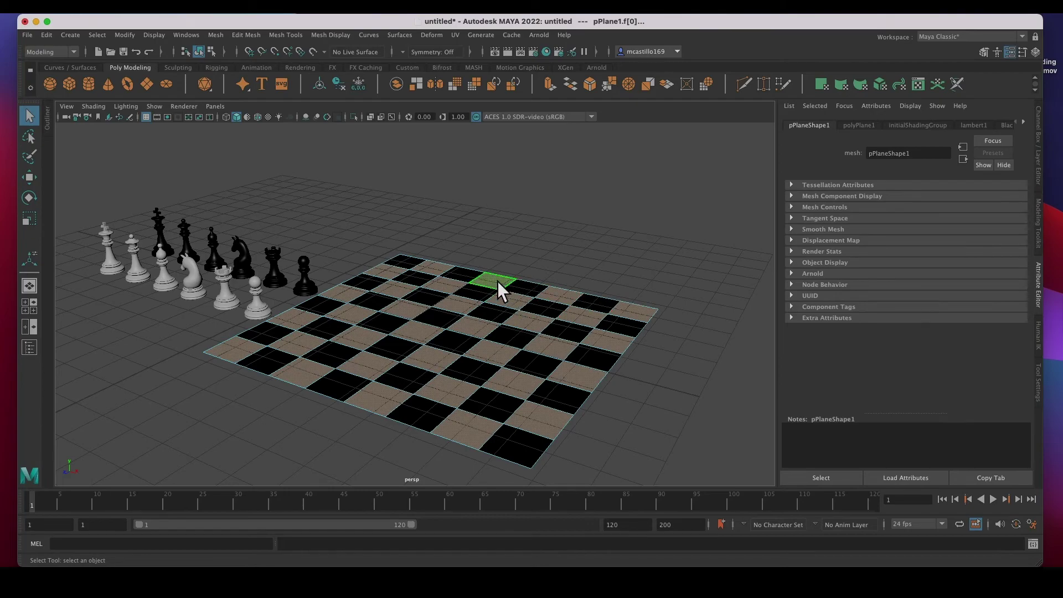
pyautogui.moveTo(498, 281); pyautogui.dragTo(587, 551, button='right')
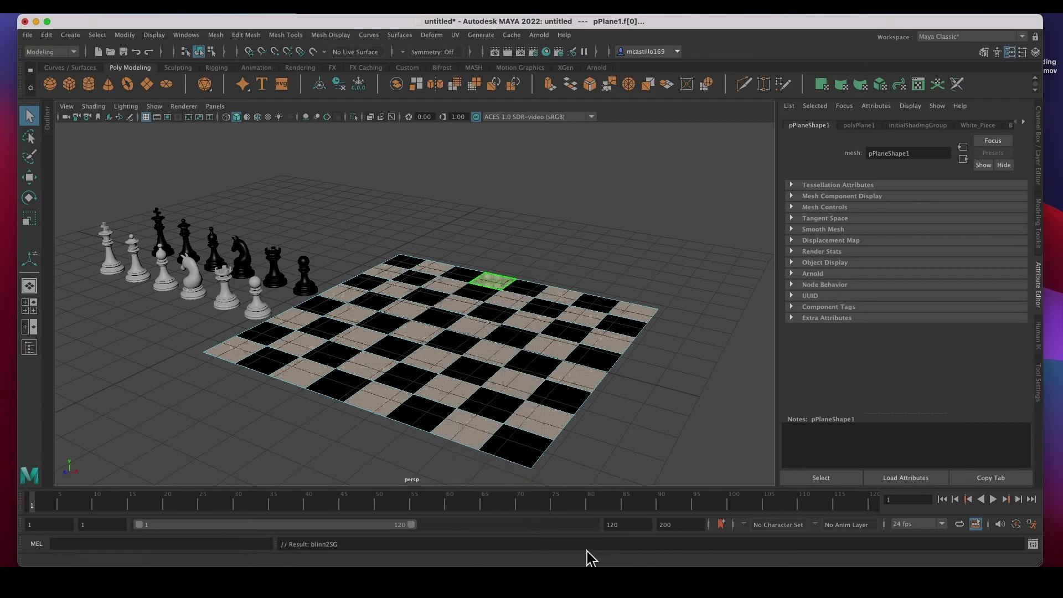
pyautogui.click(613, 433)
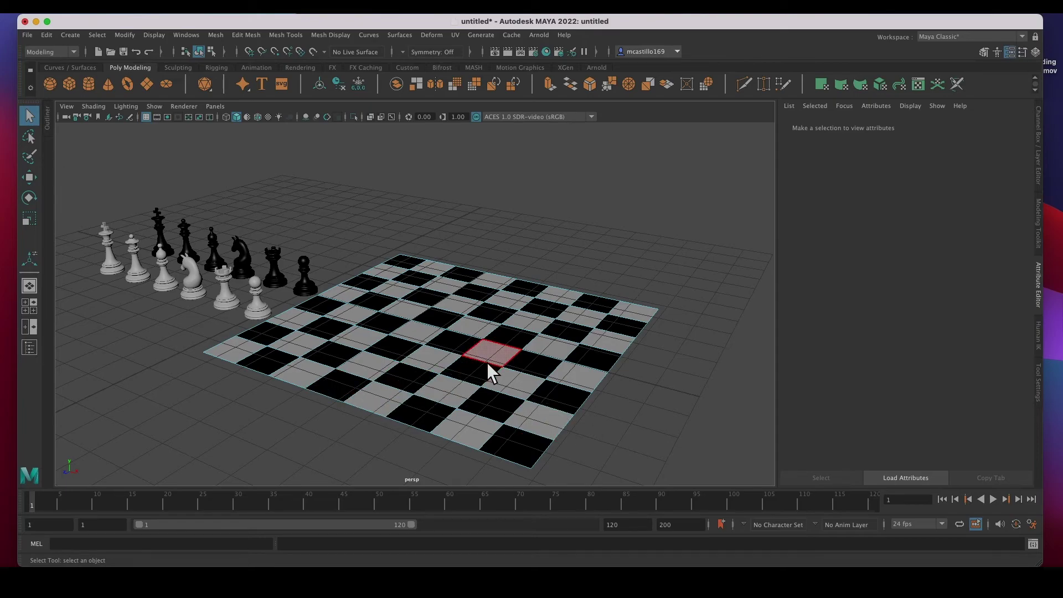
# Step: Return to object mode and slide the board underneath the chess pieces
pyautogui.moveTo(488, 363); pyautogui.dragTo(533, 268, button='right')
pyautogui.press('w')
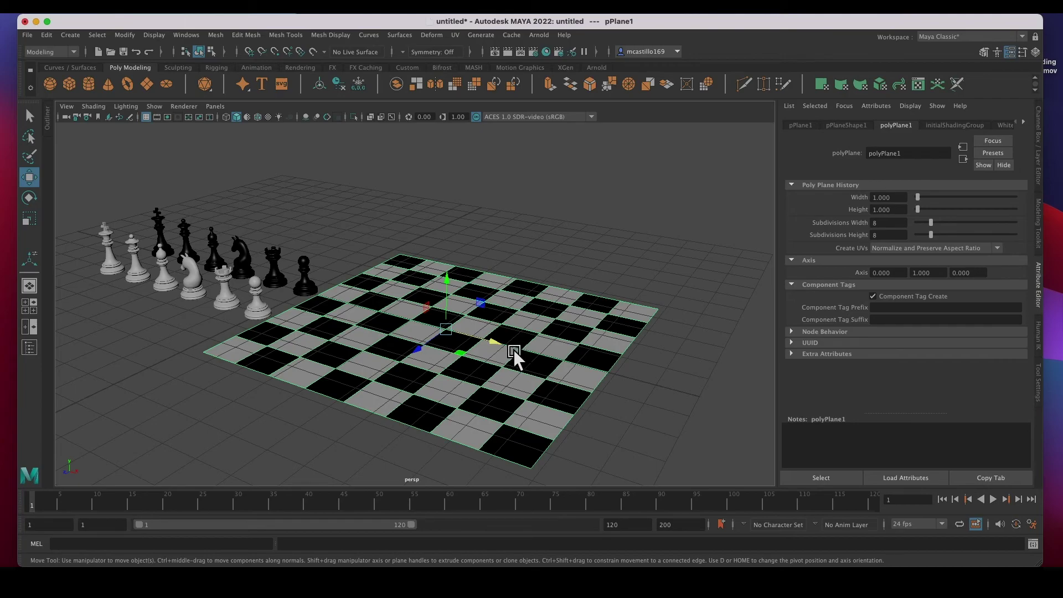
pyautogui.moveTo(513, 350); pyautogui.dragTo(264, 309)
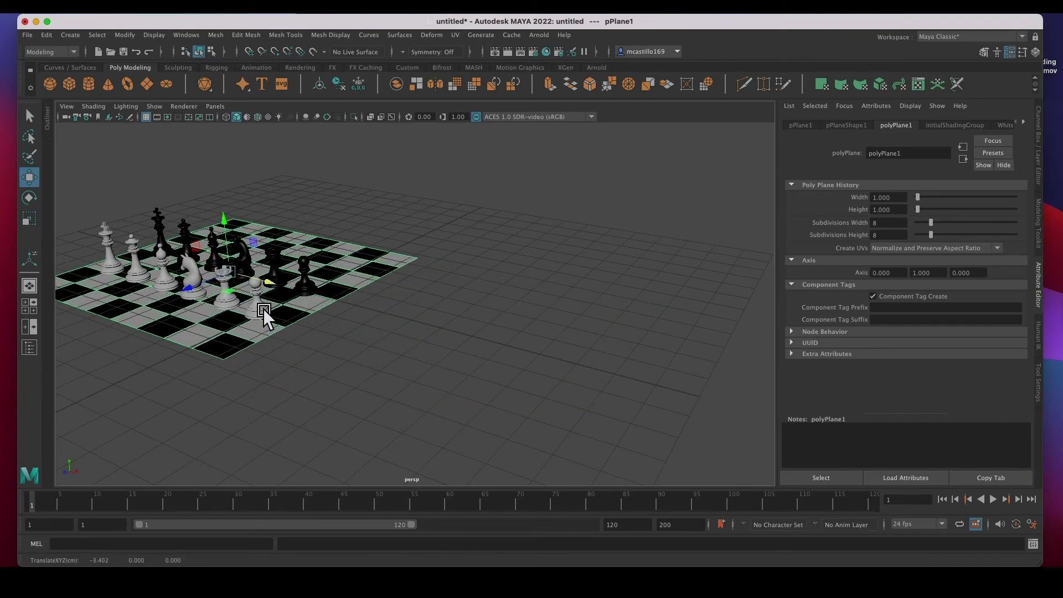
pyautogui.click(334, 358)
# Step: Extrude the board by 0.132 to give it thickness, then return to object mode
pyautogui.scroll(4, 336, 358)
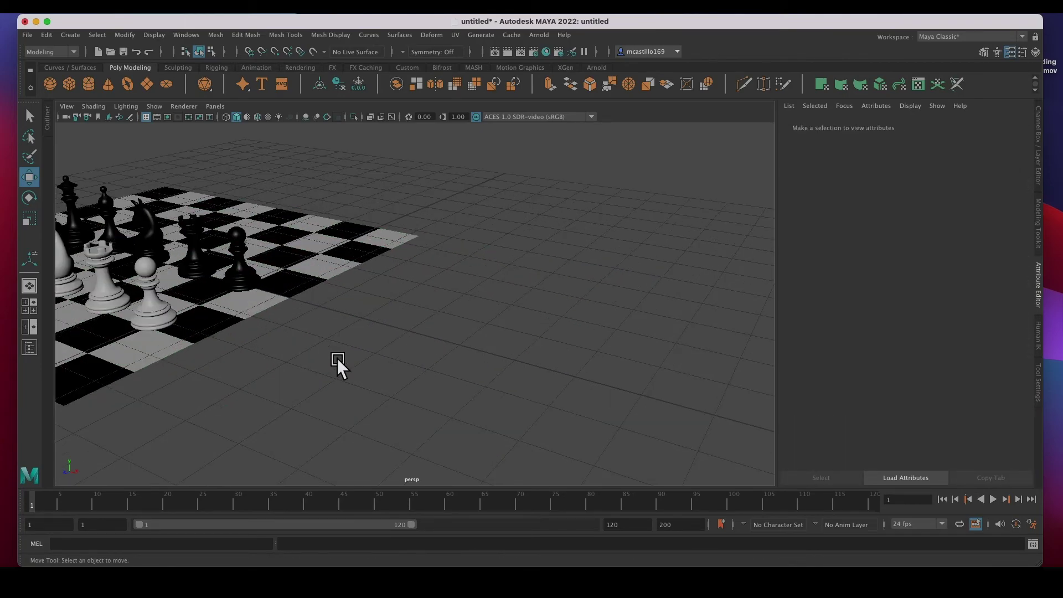
pyautogui.click(277, 304)
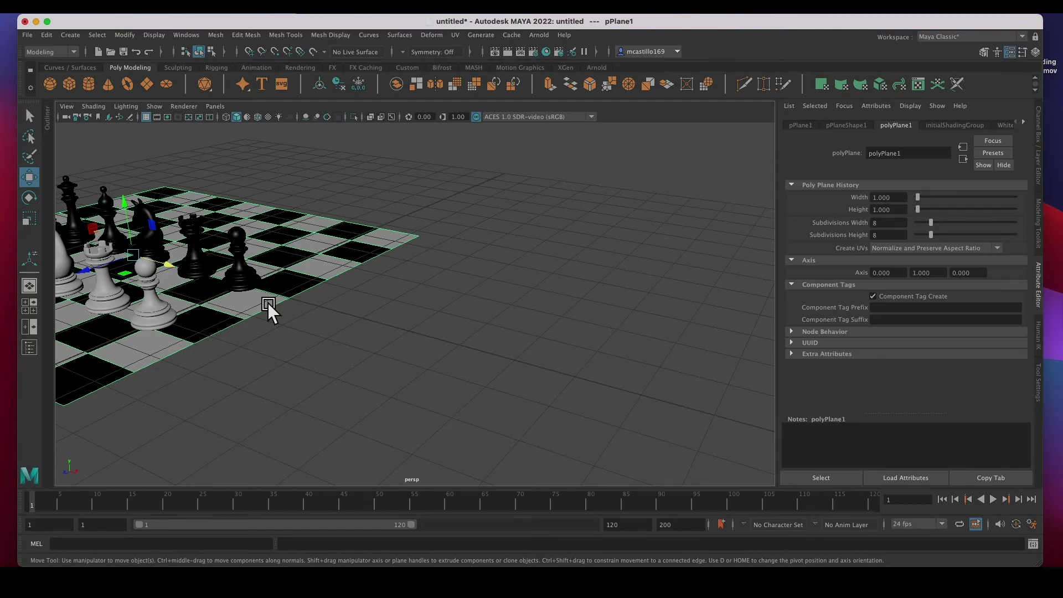
pyautogui.hotkey('ctrl', 'e')
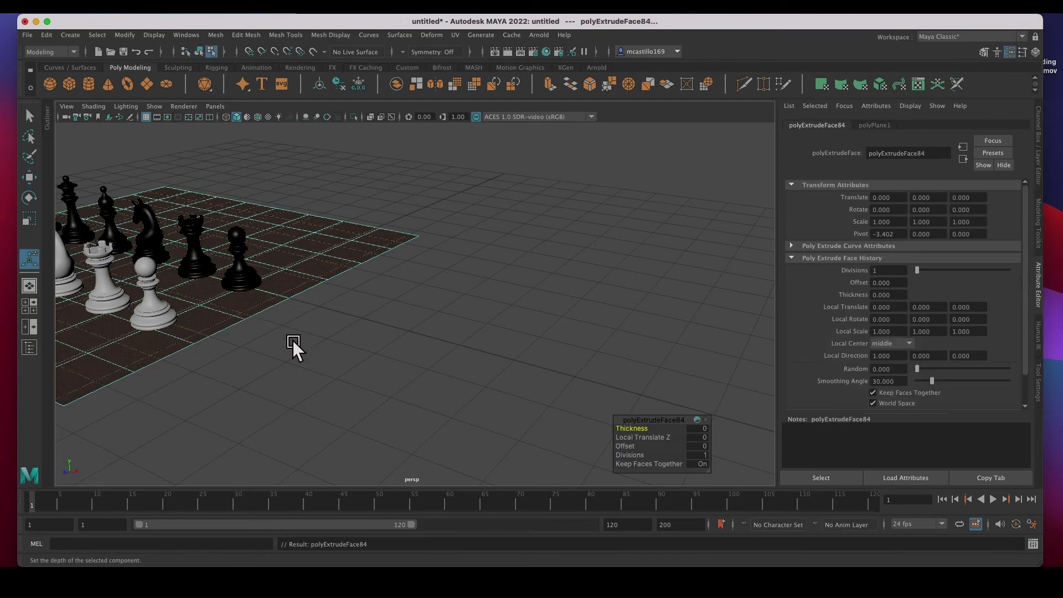
pyautogui.press('f')
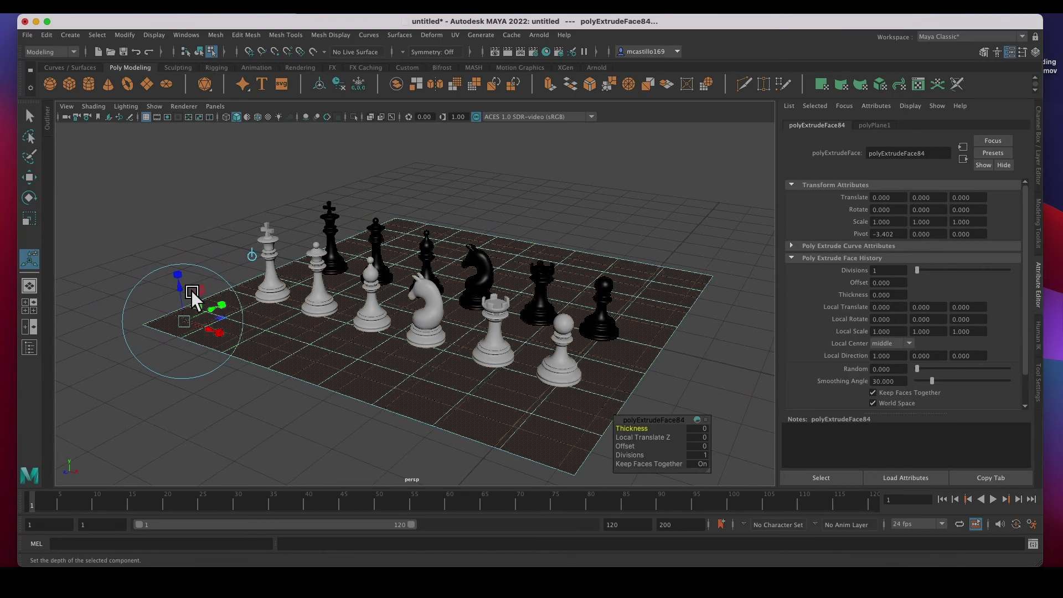
pyautogui.moveTo(192, 290); pyautogui.dragTo(192, 285)
pyautogui.moveTo(310, 343); pyautogui.dragTo(354, 275, button='right')
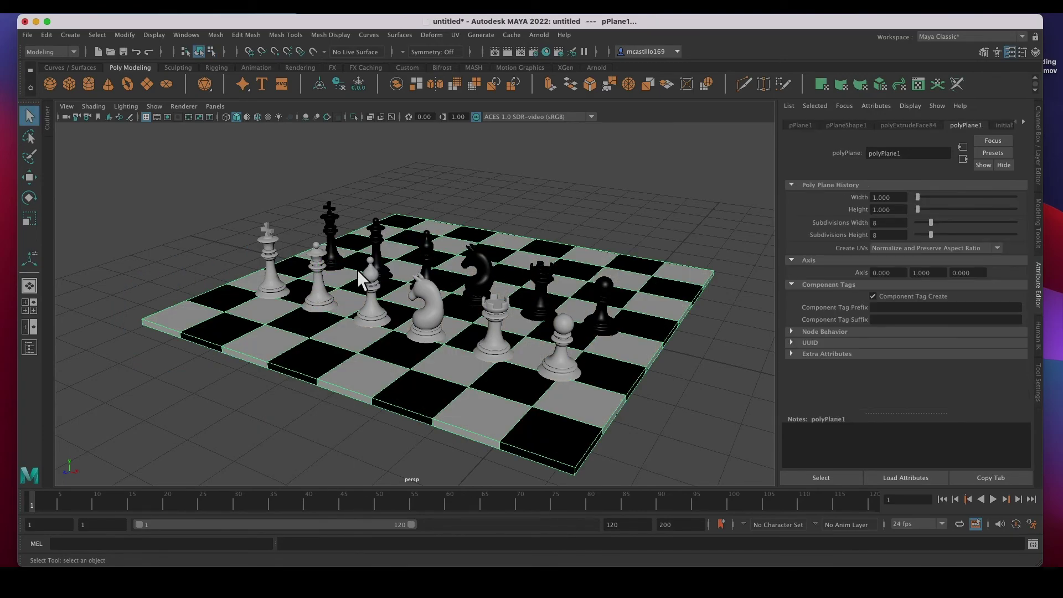
# Step: Drag the board down along Y so the pieces rest on top, then deselect and orbit
pyautogui.press('w')
pyautogui.moveTo(463, 252); pyautogui.dragTo(461, 255)
pyautogui.click(208, 227)
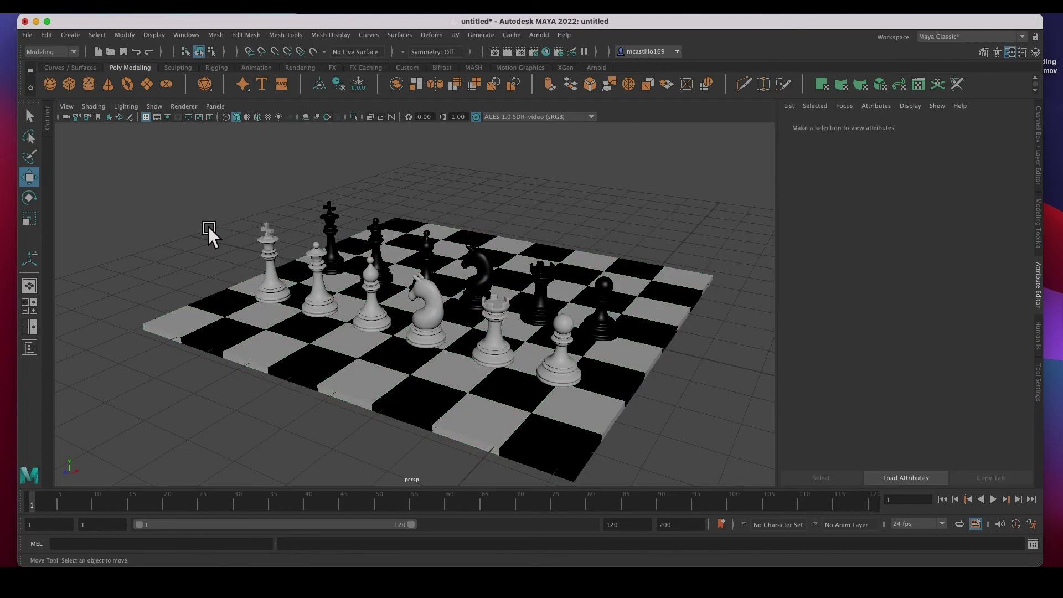
pyautogui.keyDown('alt'); pyautogui.moveTo(487, 439); pyautogui.dragTo(503, 423); pyautogui.keyUp('alt')
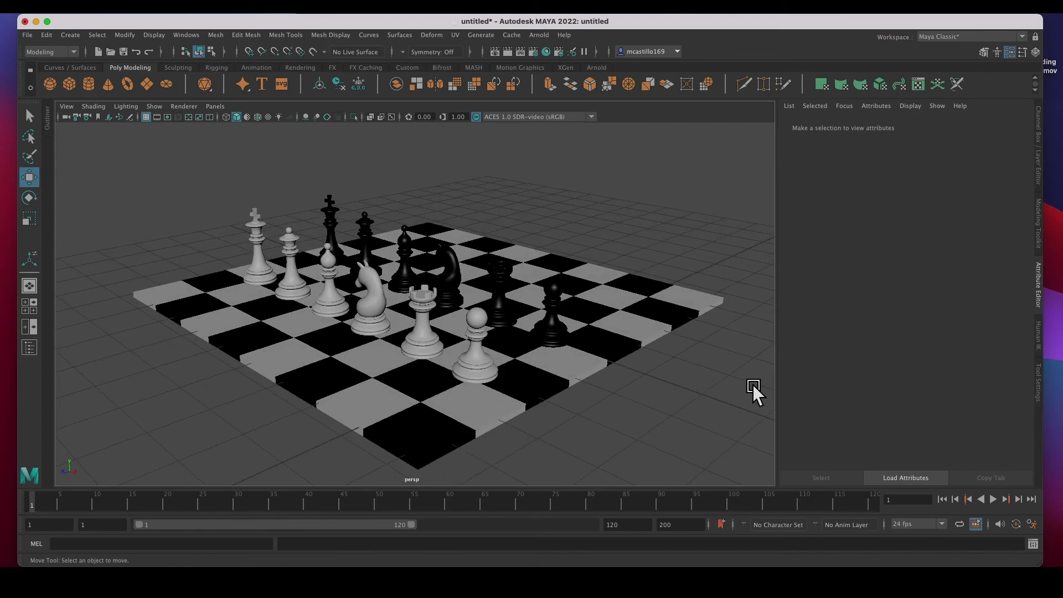